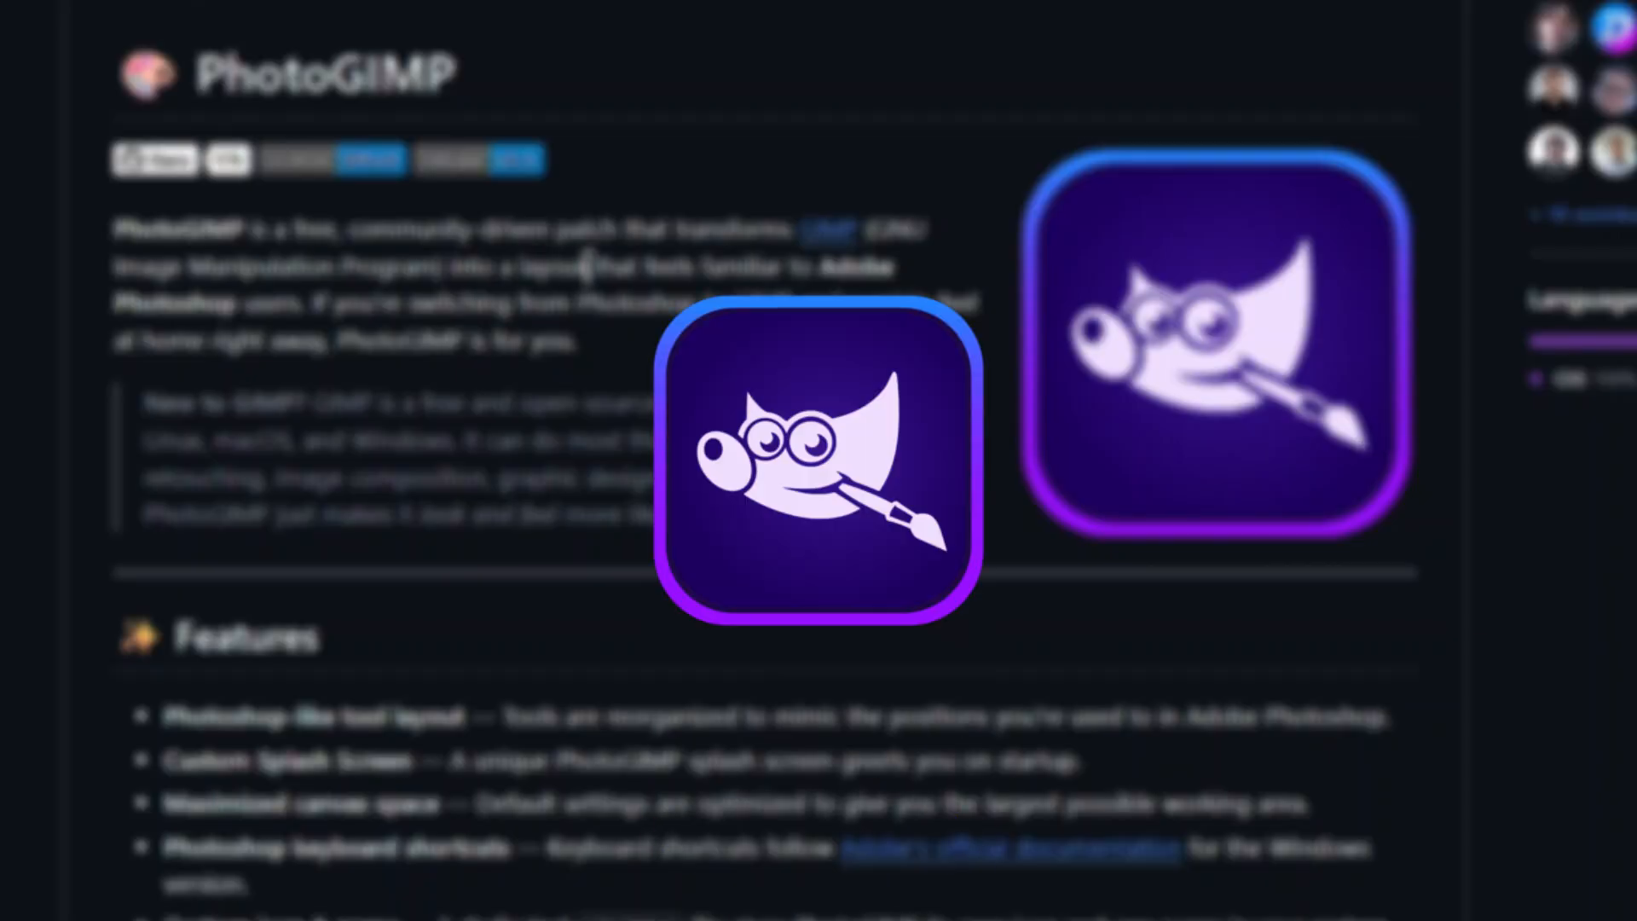
pyautogui.moveTo(589, 267); pyautogui.dragTo(274, 304)
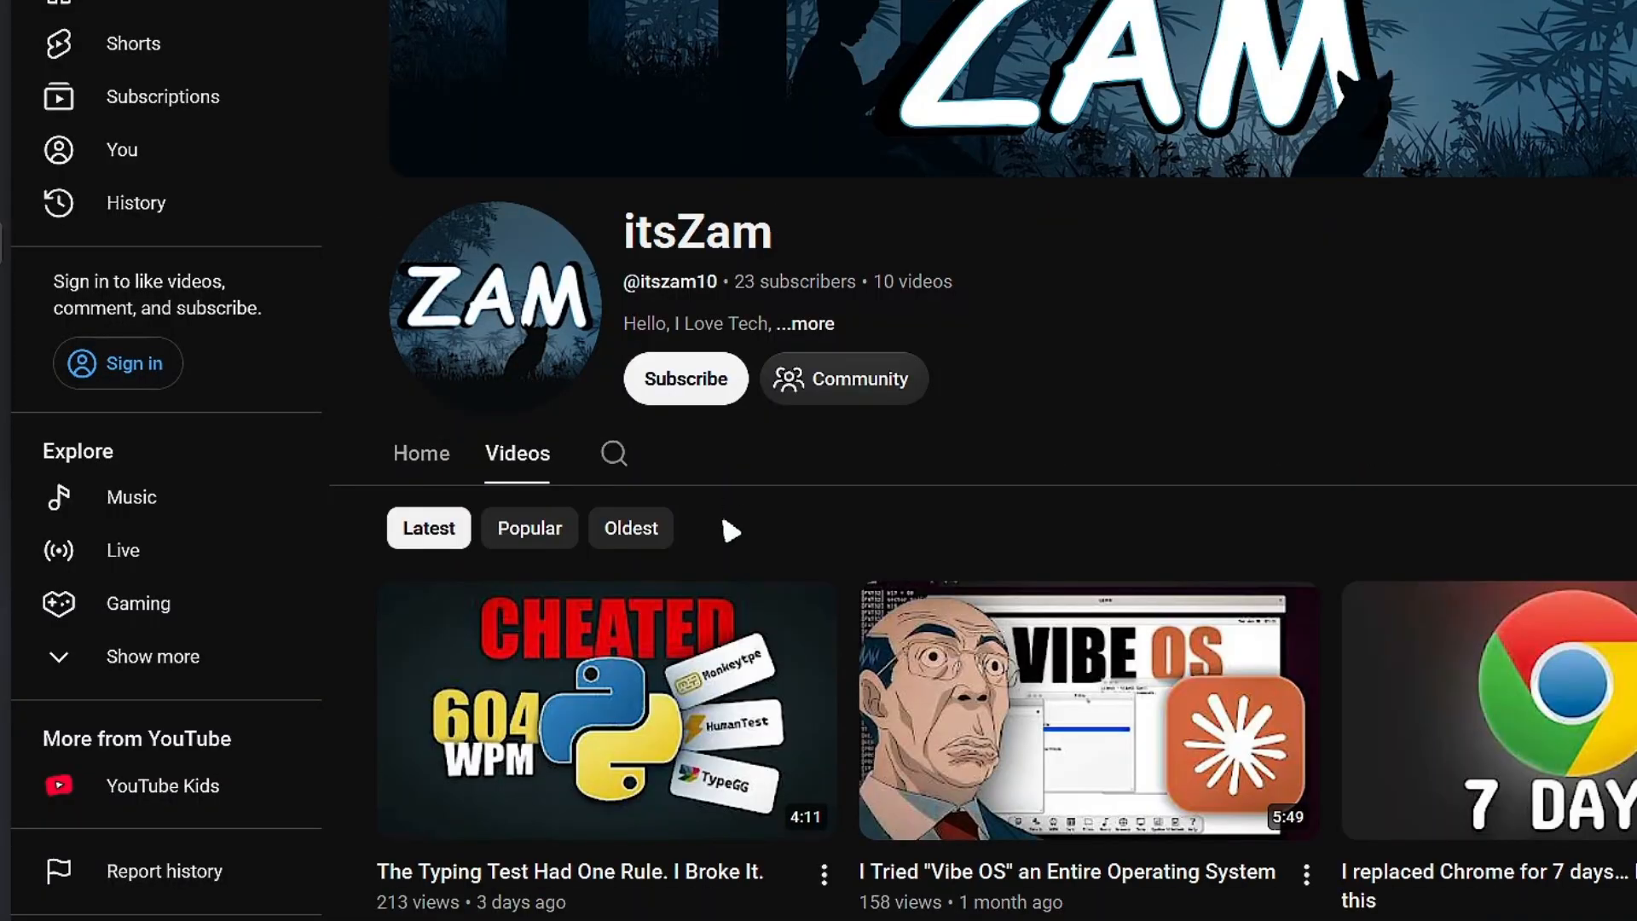
pyautogui.scroll(-4, 730, 530)
pyautogui.scroll(2, 731, 530)
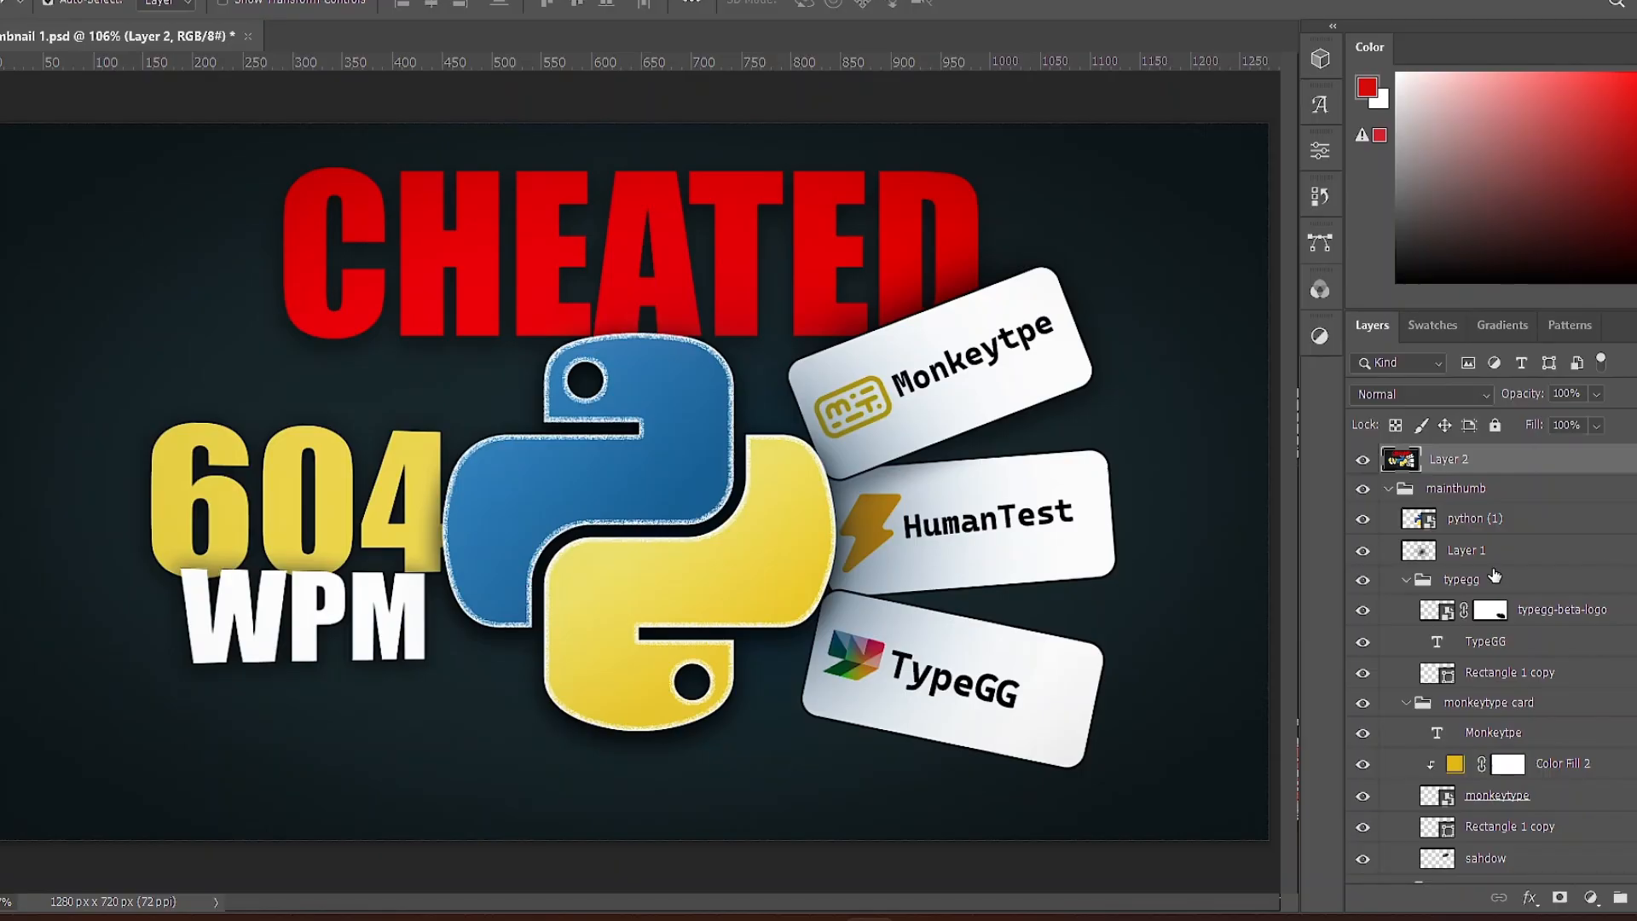
# Step: Look through the layers of the finished reference thumbnail in Photoshop, including the mainthumb group
pyautogui.scroll(-2, 1494, 575)
pyautogui.scroll(2, 1493, 573)
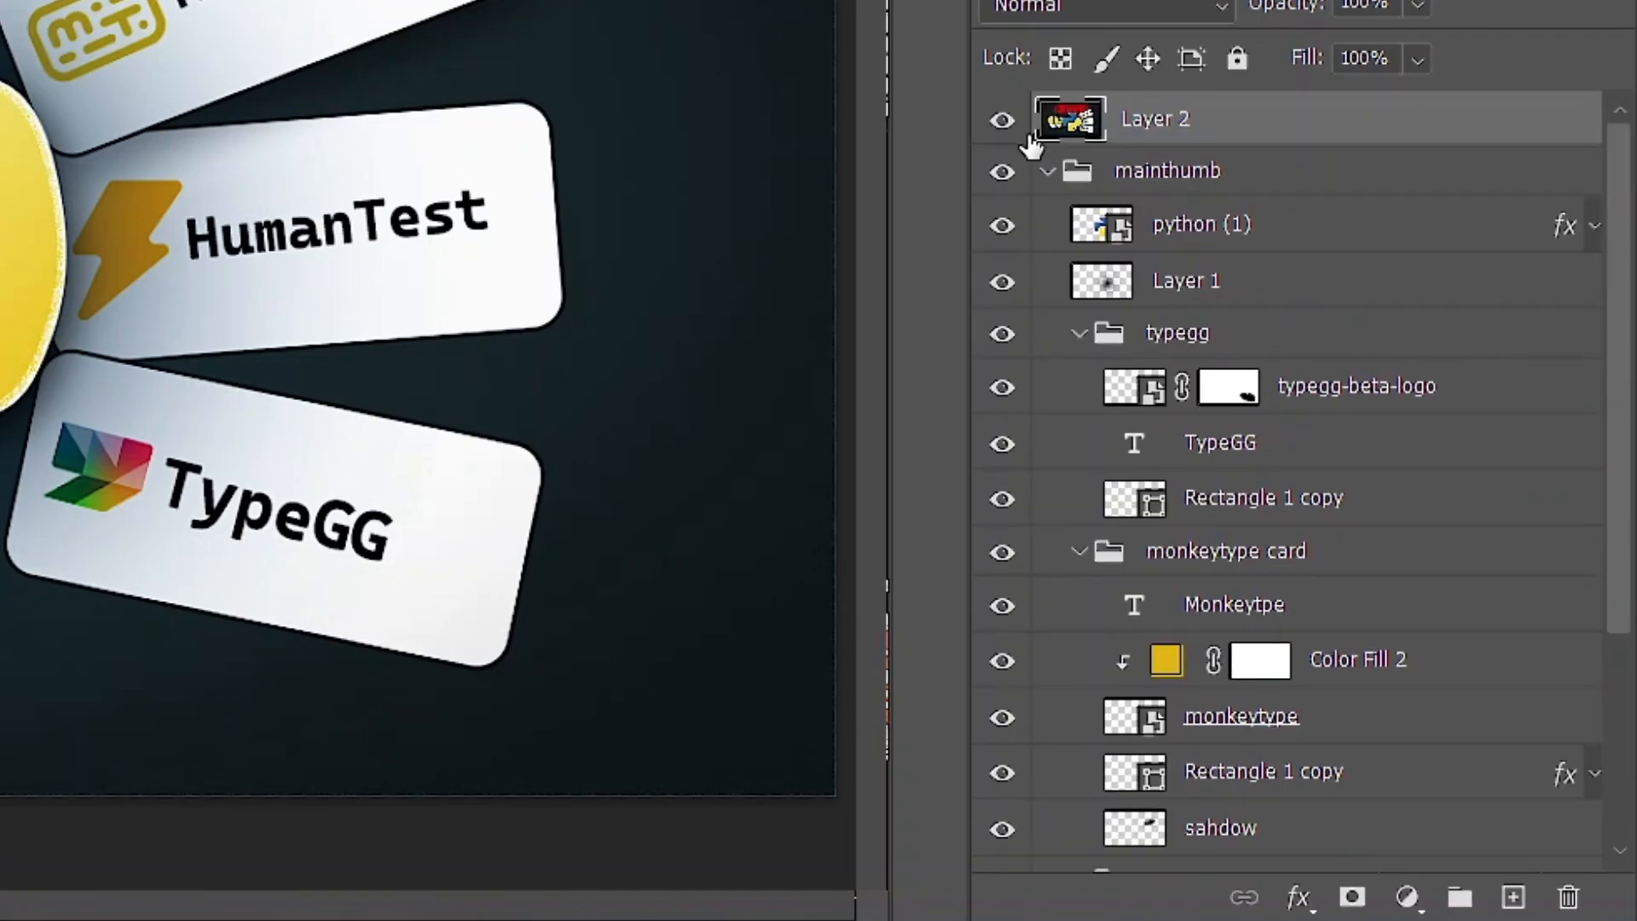
pyautogui.click(1049, 176)
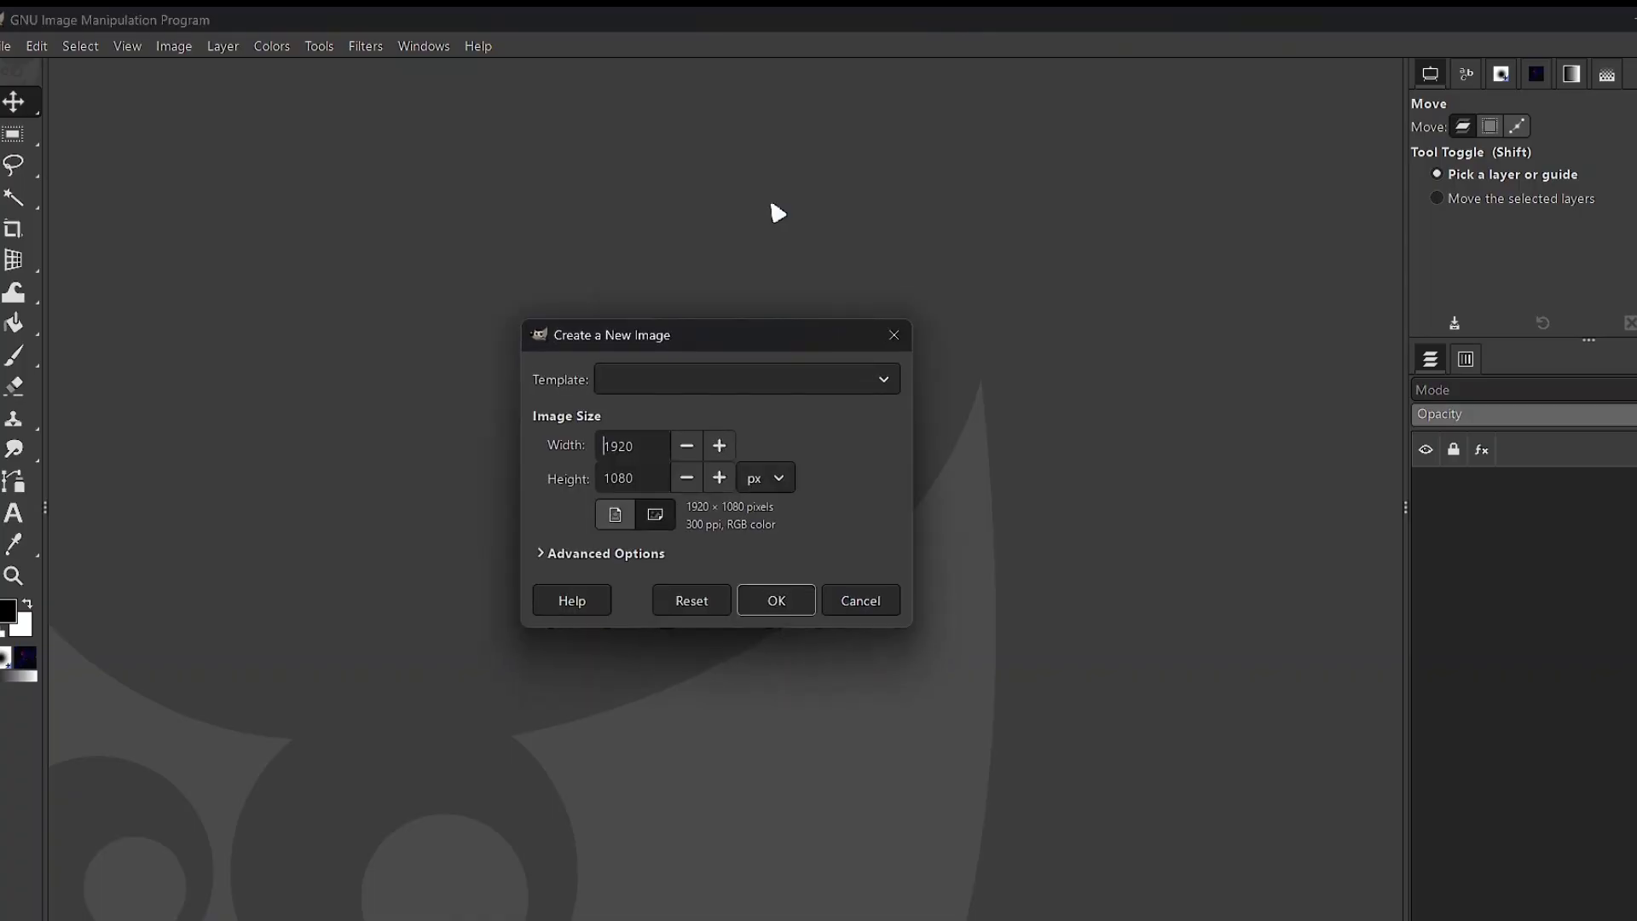
# Step: Create a new image 1290 px wide and 720 px high
pyautogui.moveTo(695, 344); pyautogui.dragTo(713, 333)
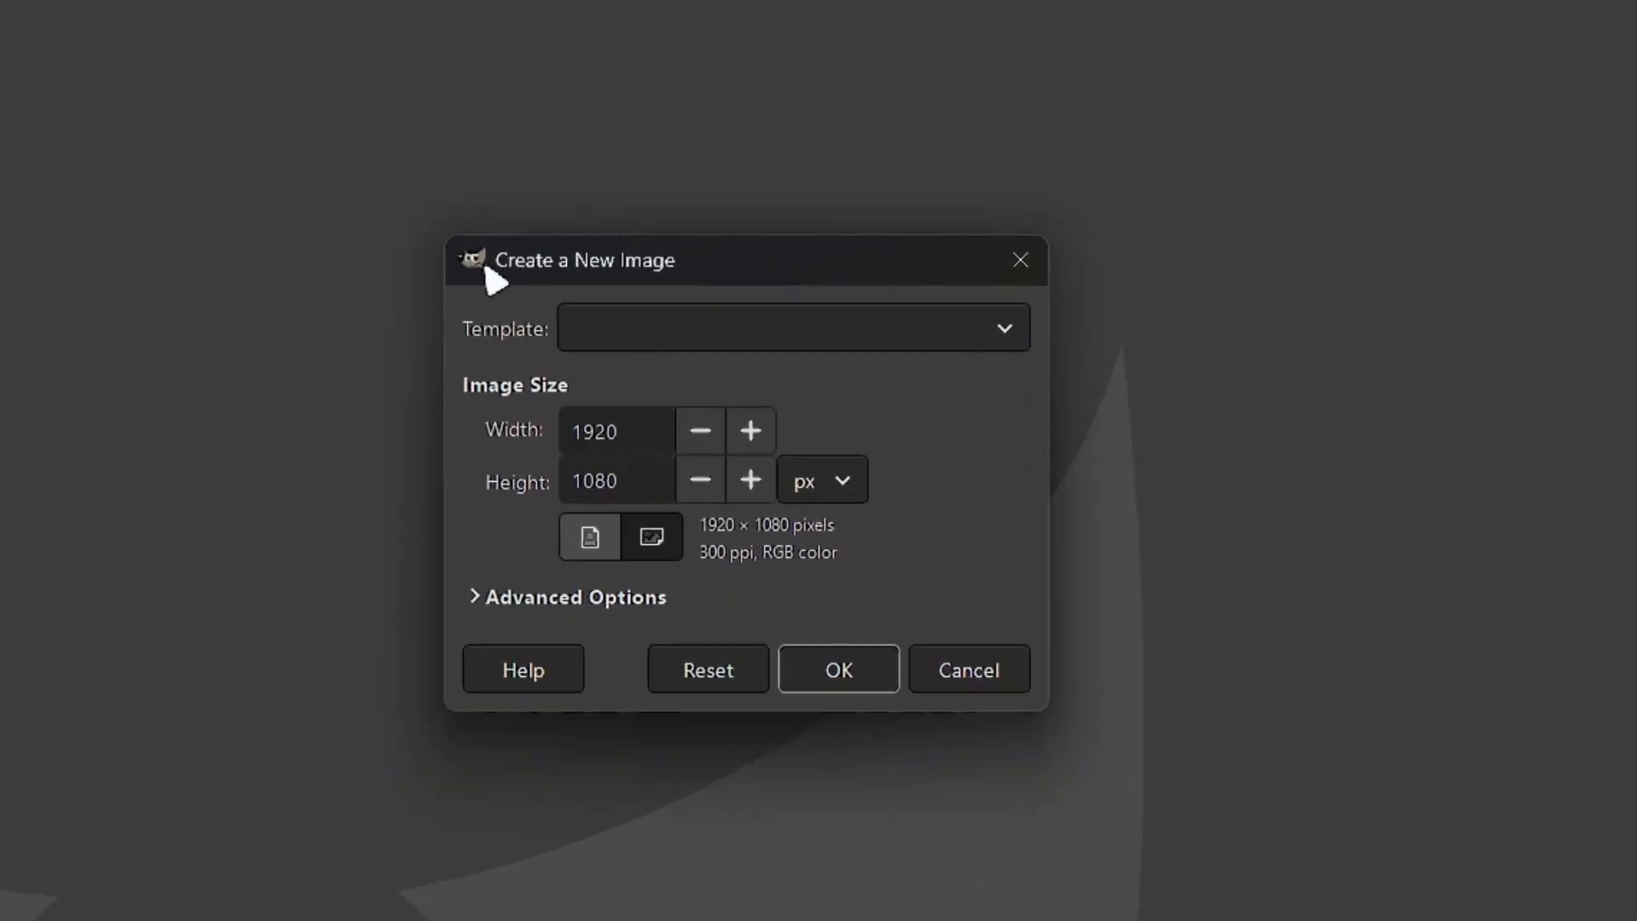
pyautogui.moveTo(615, 433); pyautogui.dragTo(515, 458)
pyautogui.write('1290')
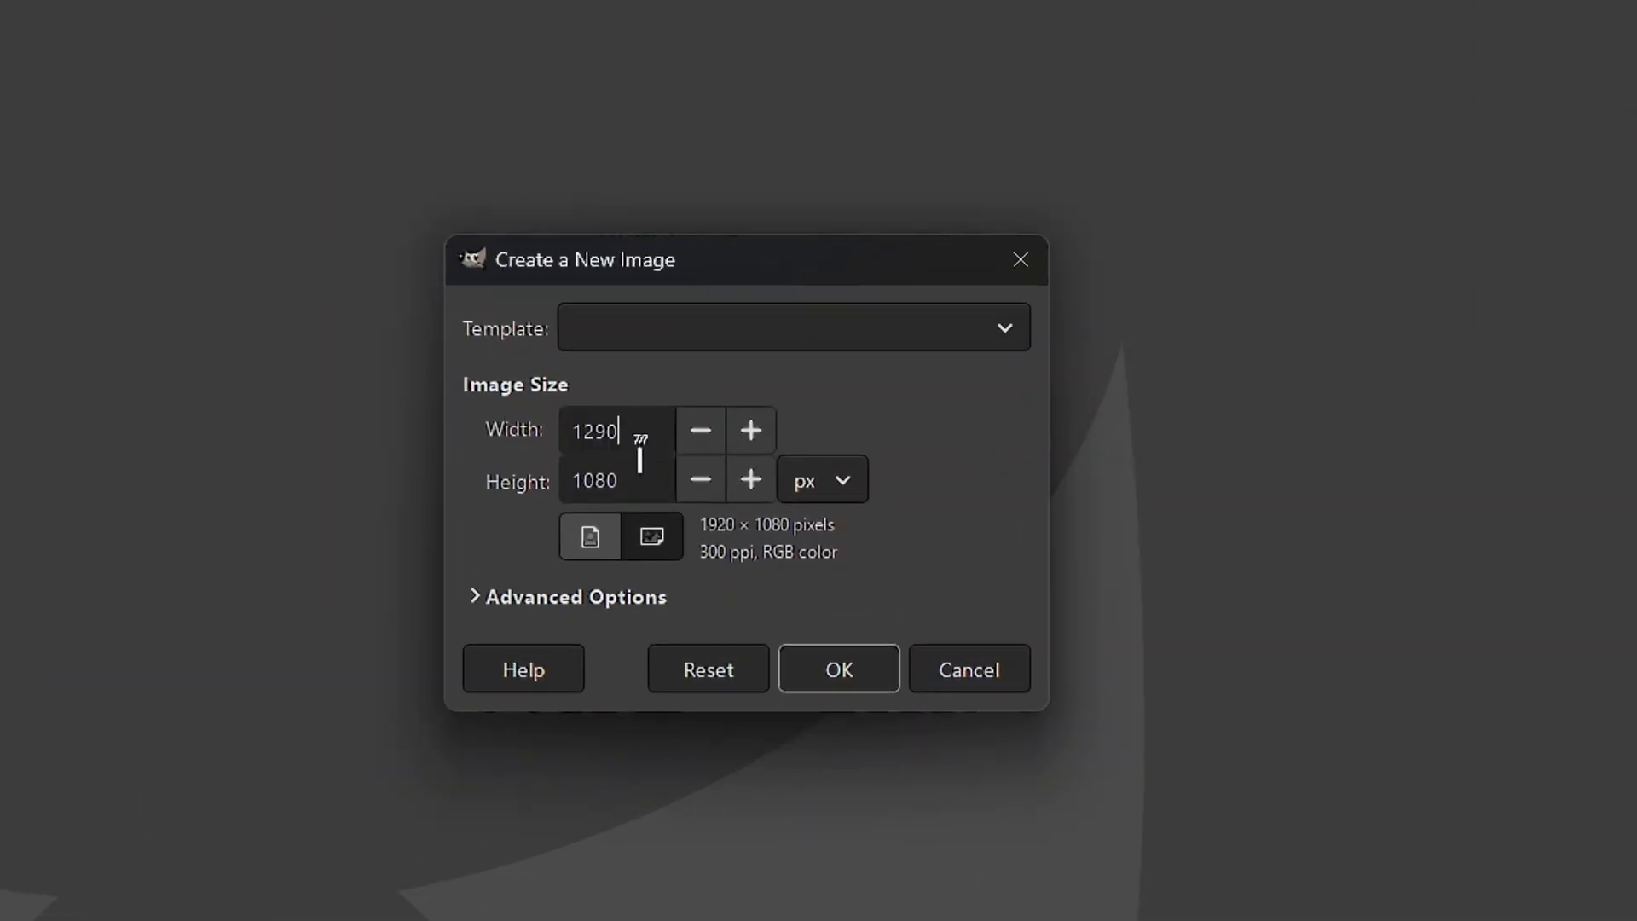
pyautogui.moveTo(650, 478); pyautogui.dragTo(538, 475)
pyautogui.write('720')
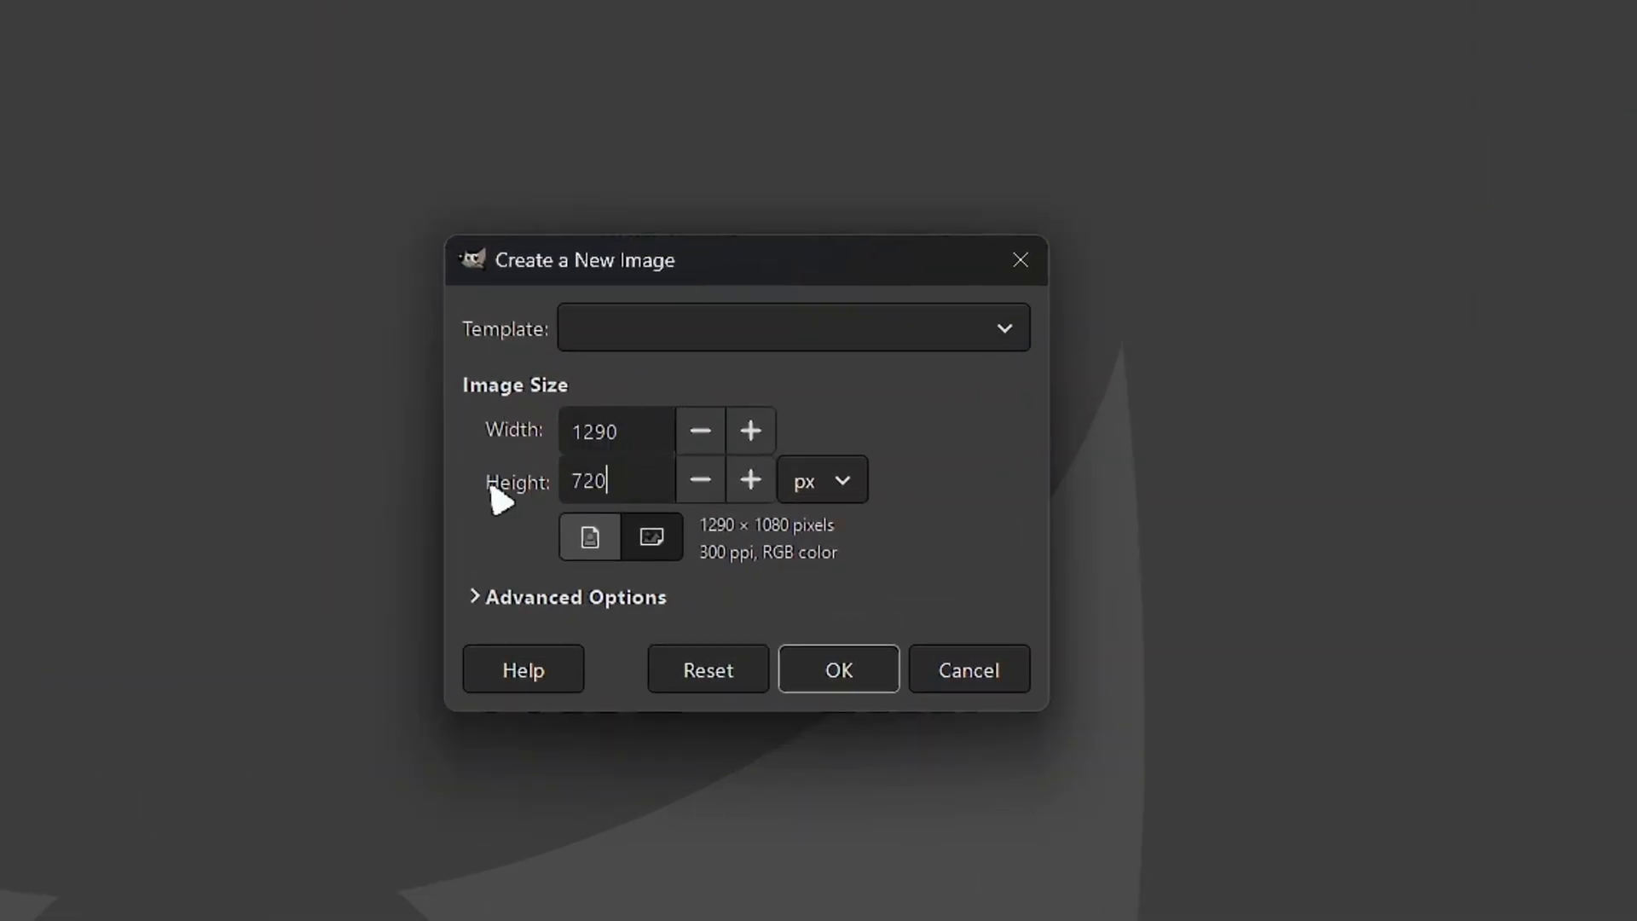
pyautogui.click(852, 692)
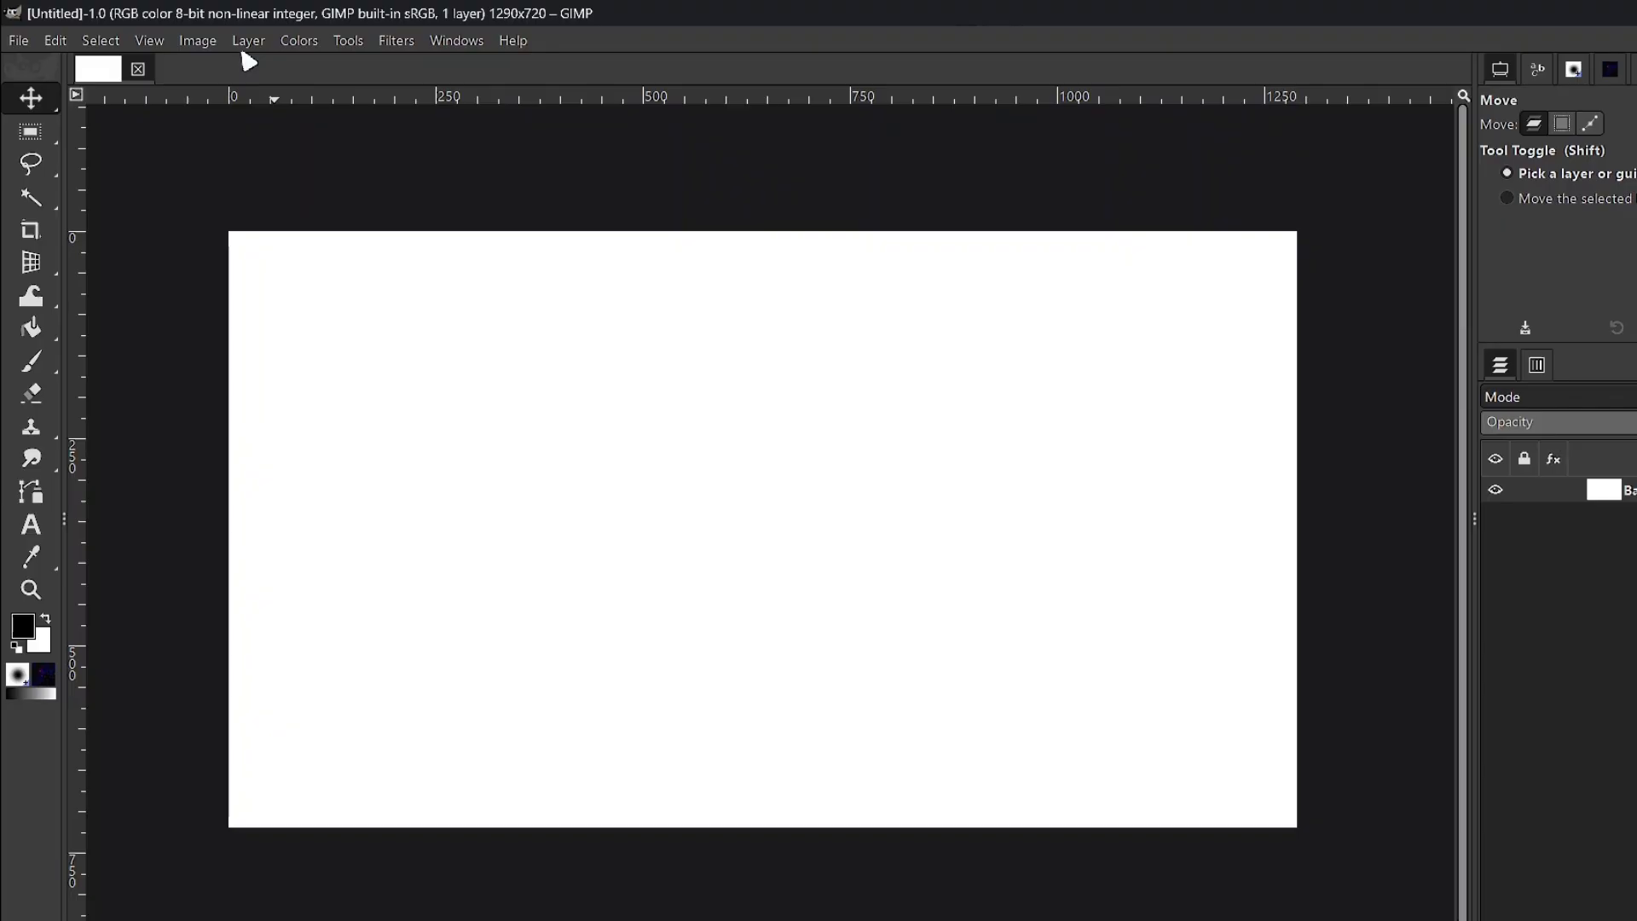
# Step: Add a new layer named bg and bucket-fill it with the dark teal color 1b2d2e
pyautogui.click(247, 43)
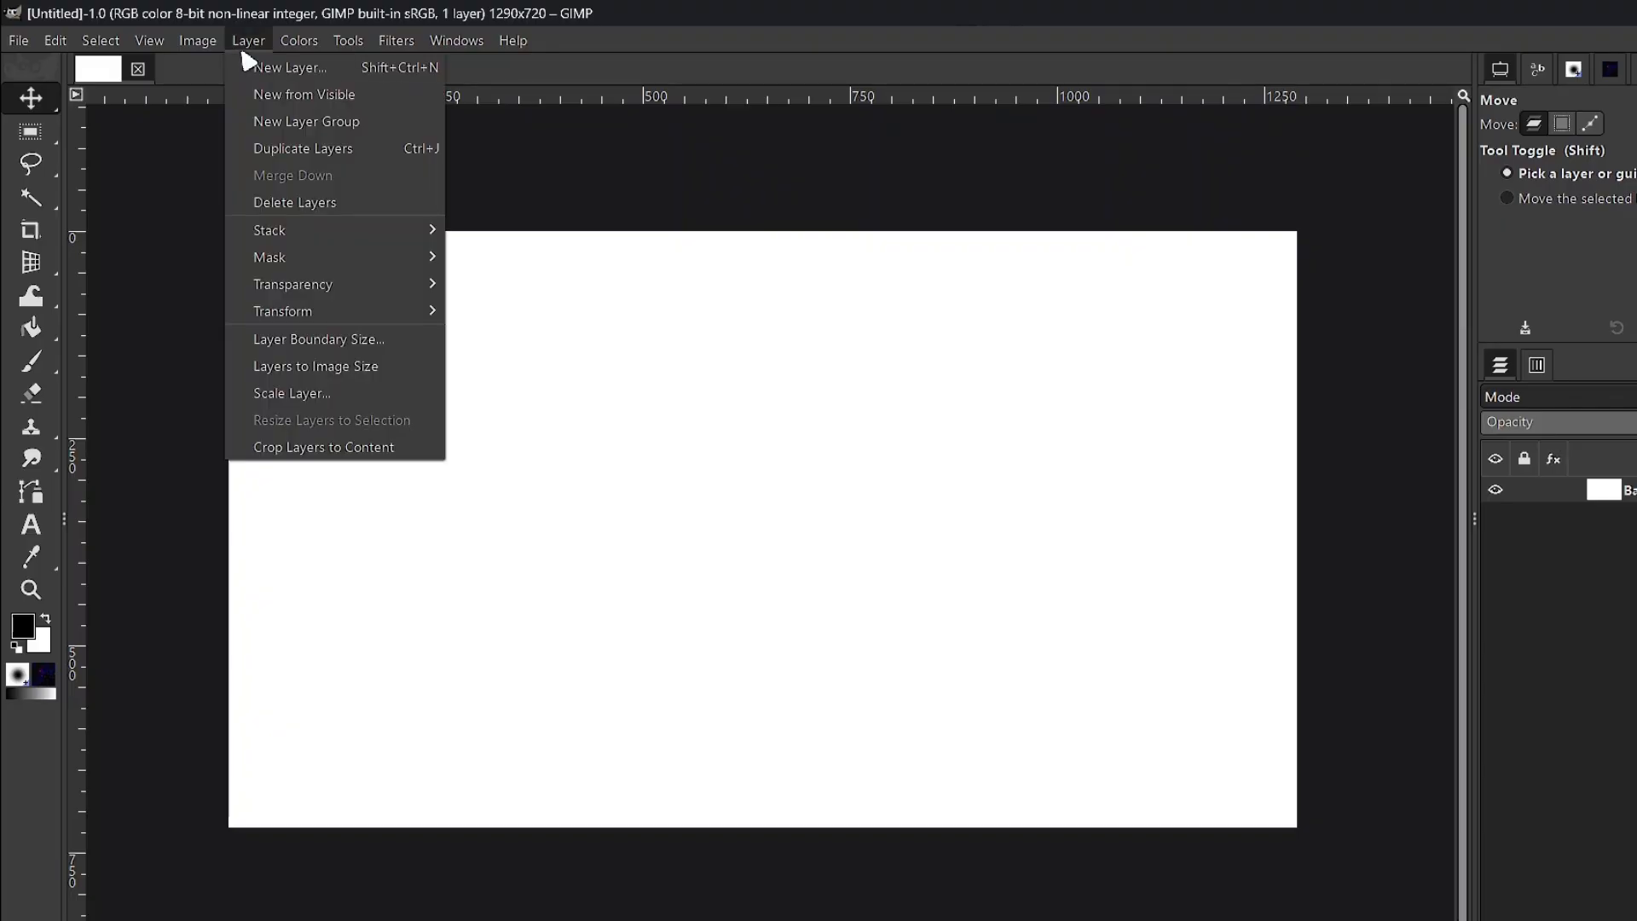
pyautogui.click(351, 72)
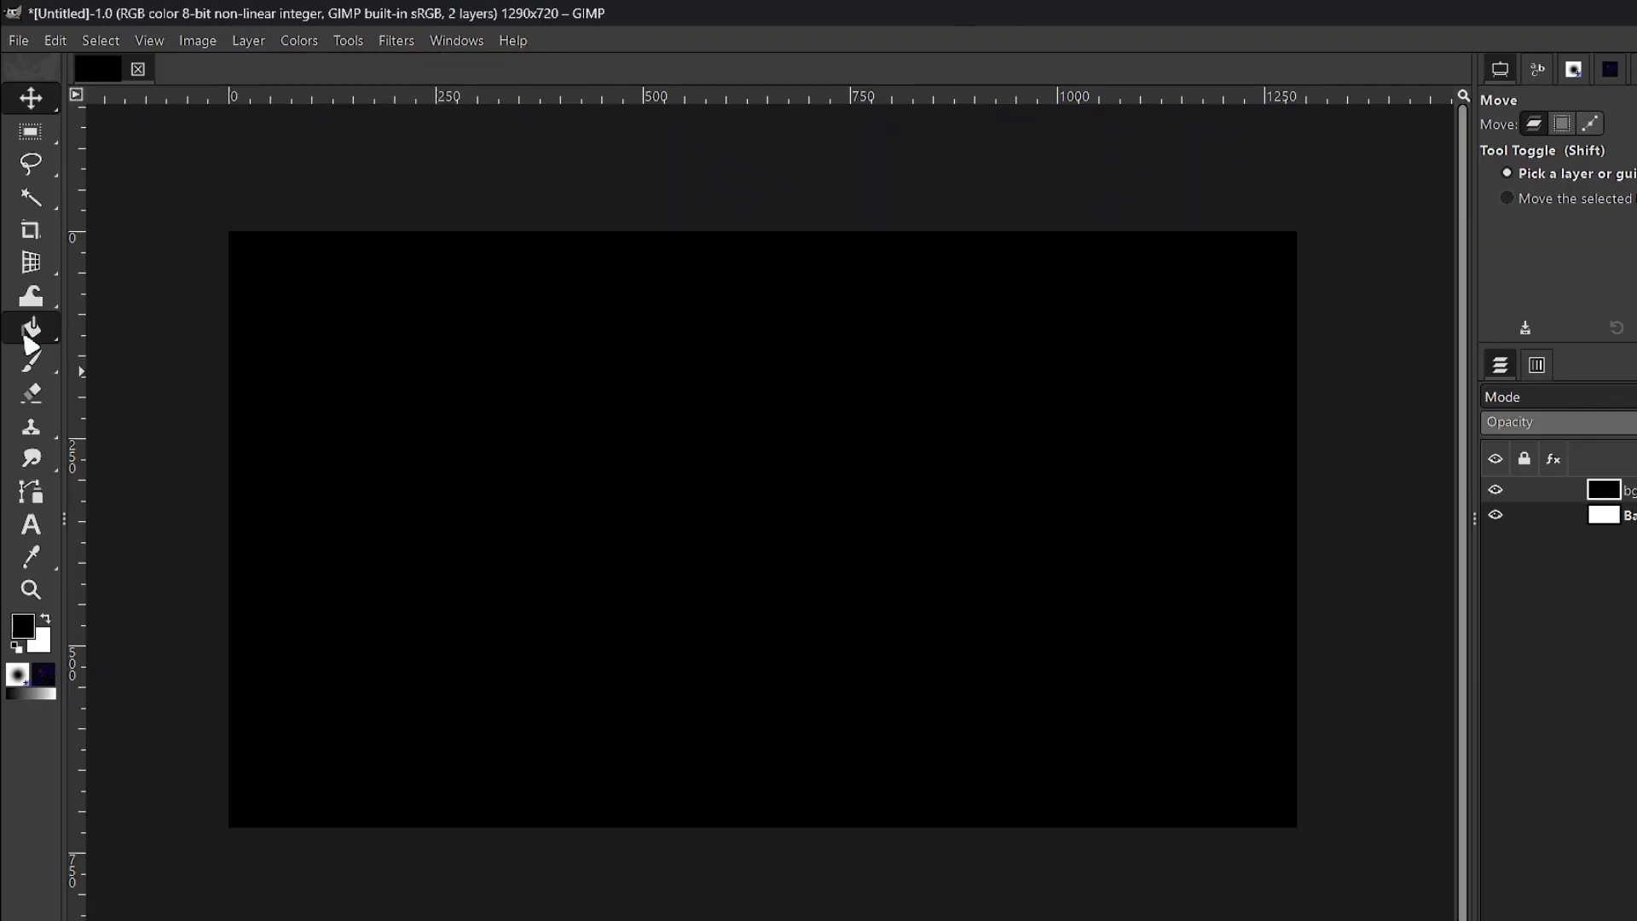
pyautogui.click(34, 331)
pyautogui.click(23, 627)
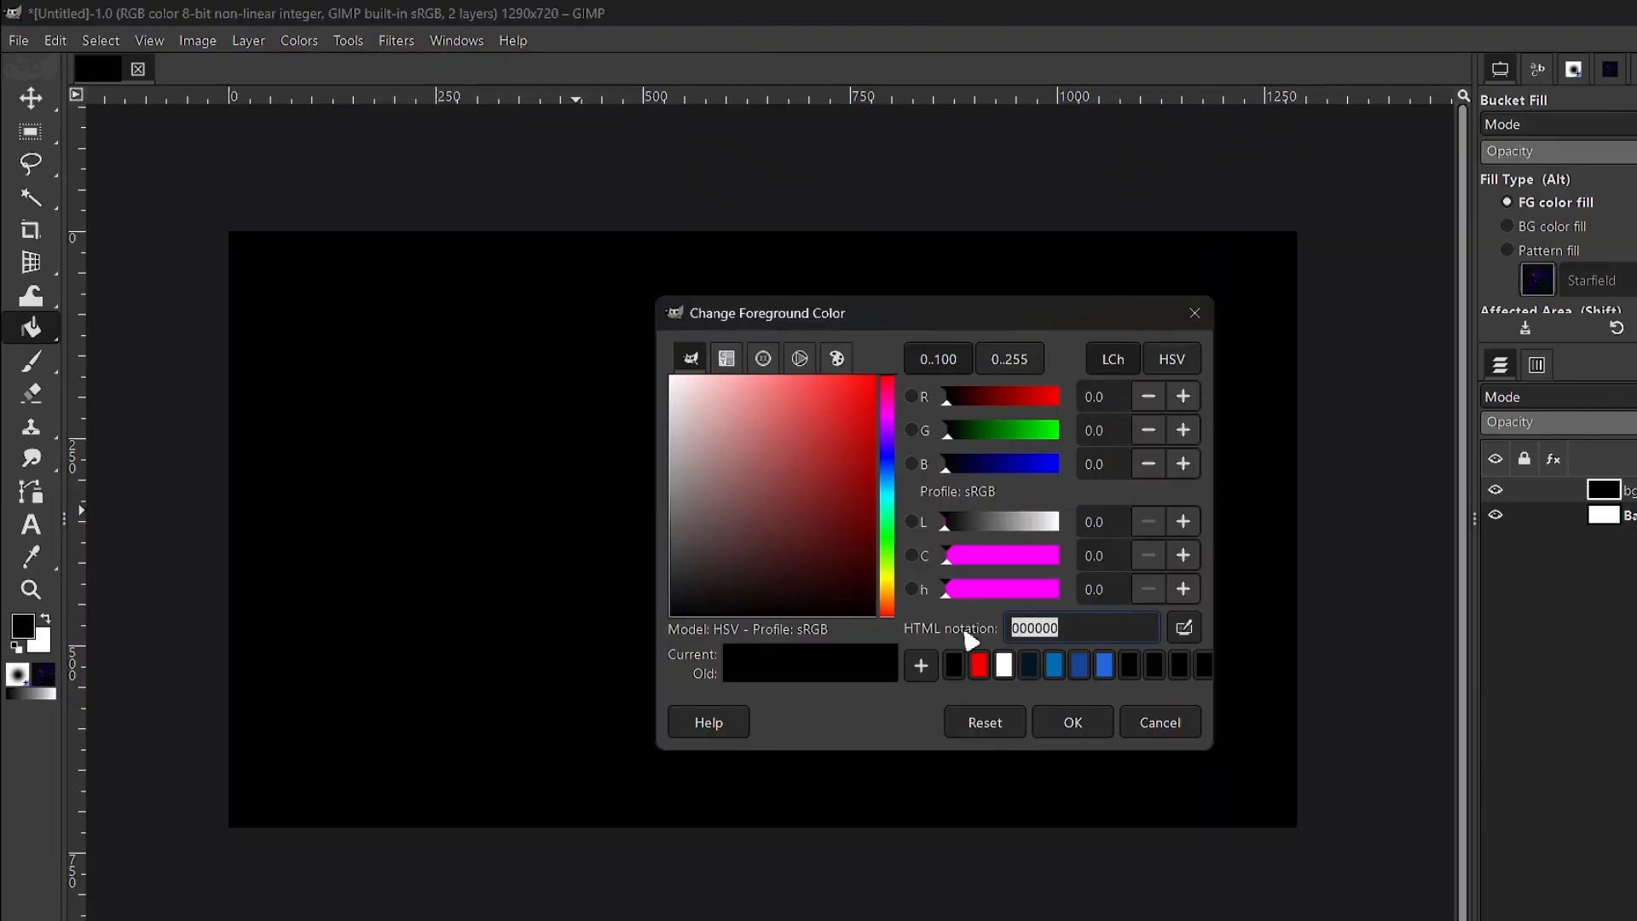
pyautogui.write('1b2d2e')
pyautogui.press('Return')
pyautogui.click(767, 767)
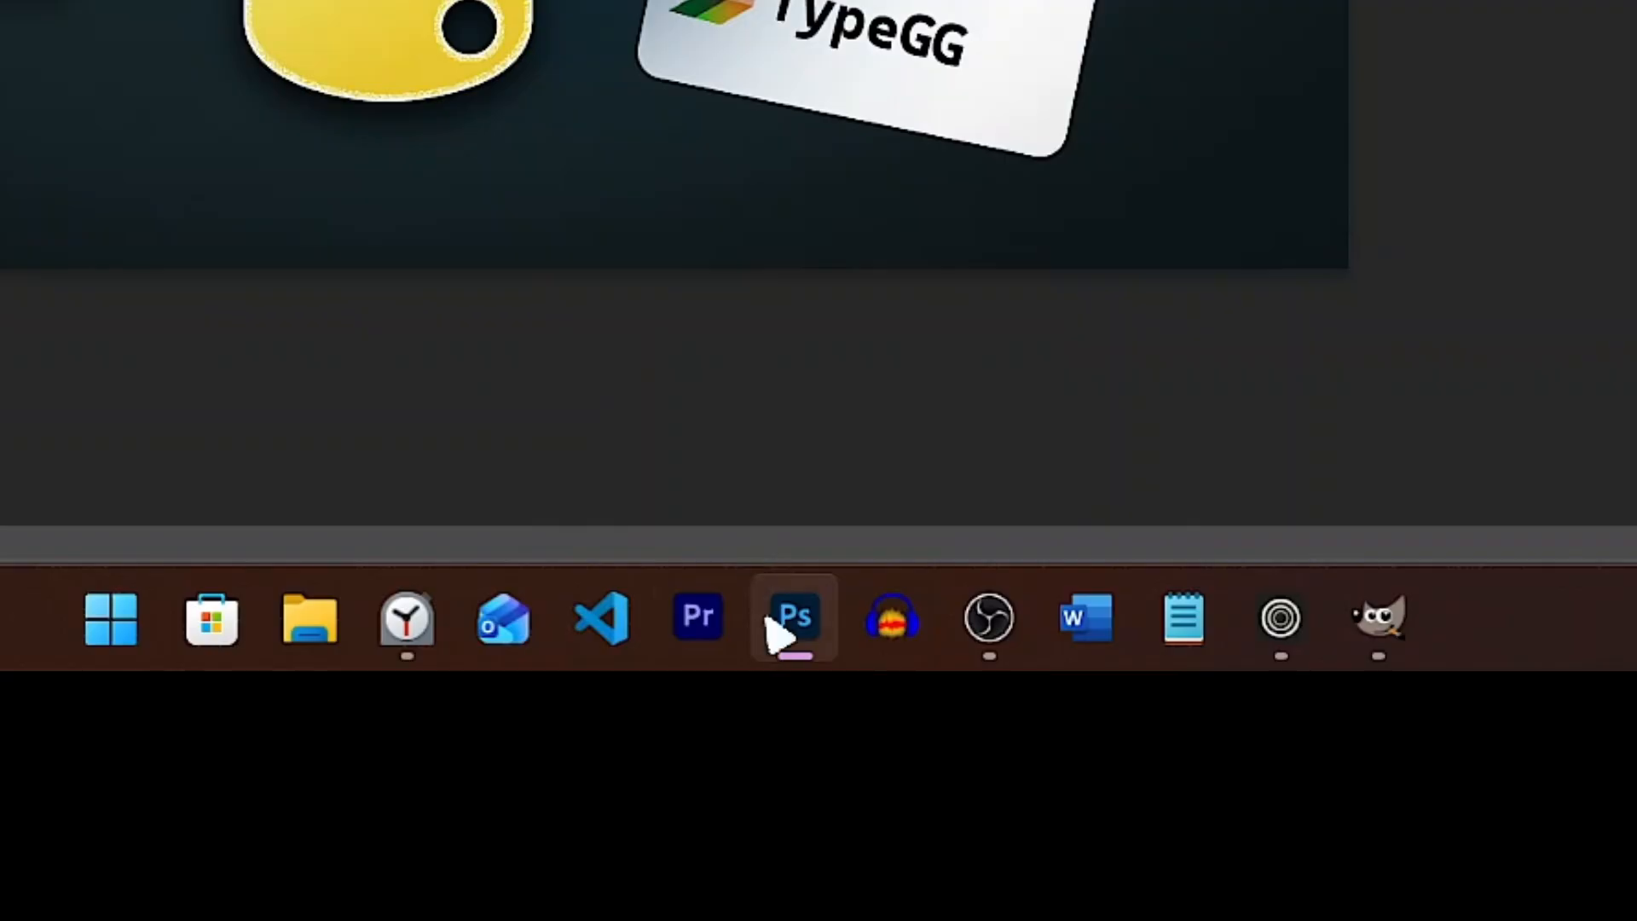
# Step: Switch to Photoshop and inspect the CHEATED headline text in the reference thumbnail
pyautogui.moveTo(780, 650)
pyautogui.moveTo(780, 650); pyautogui.dragTo(1306, 648)
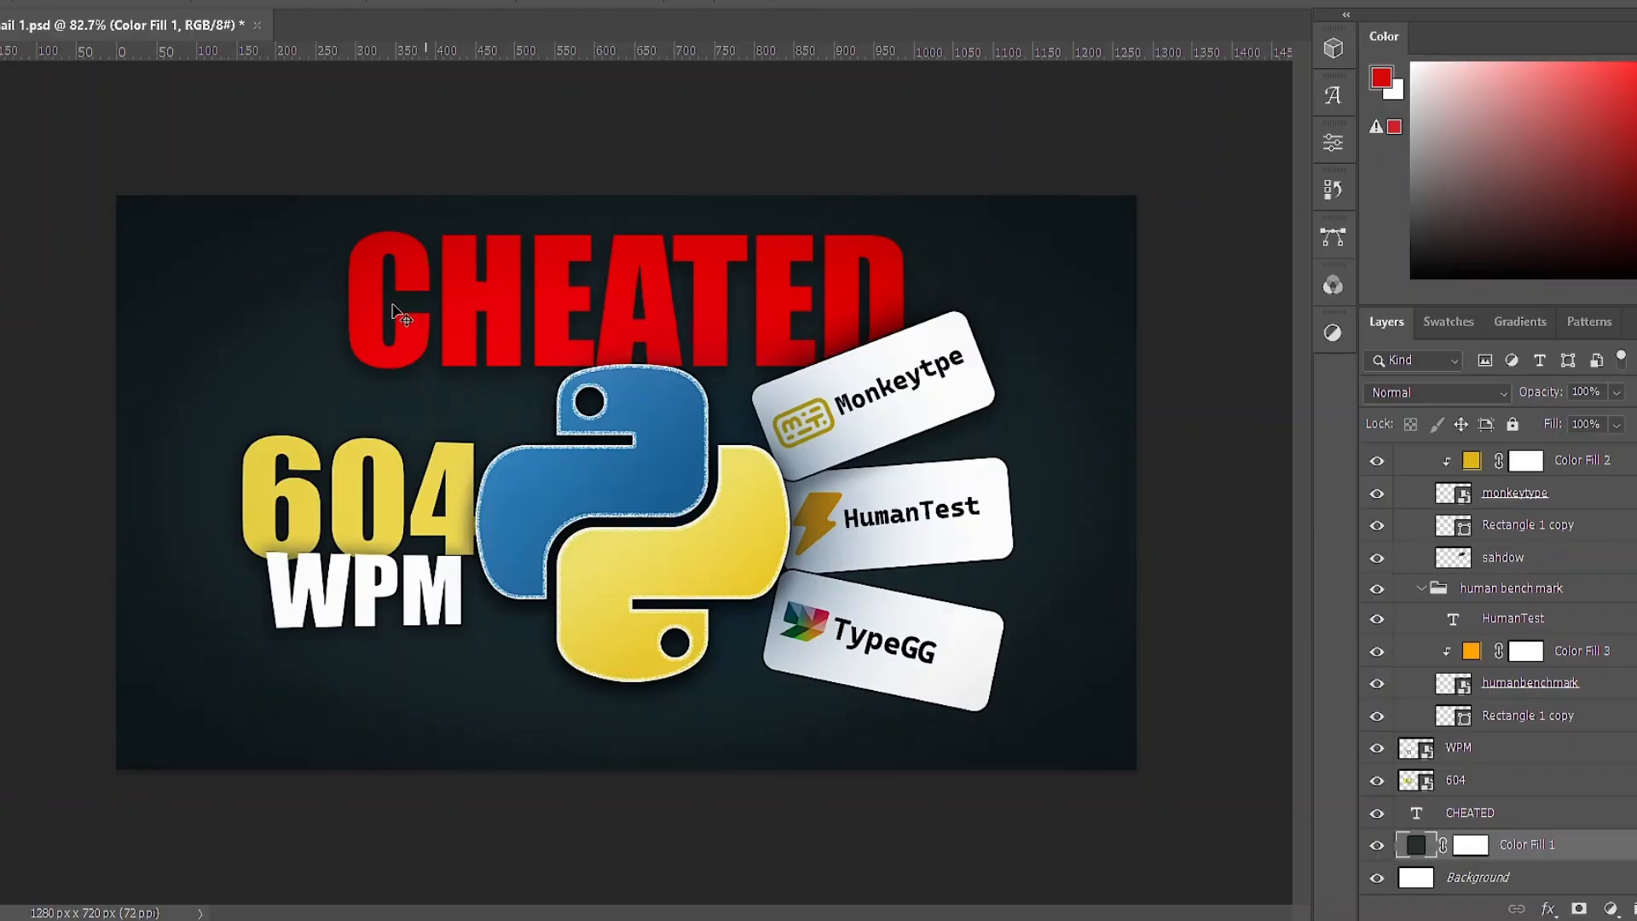
pyautogui.click(695, 317)
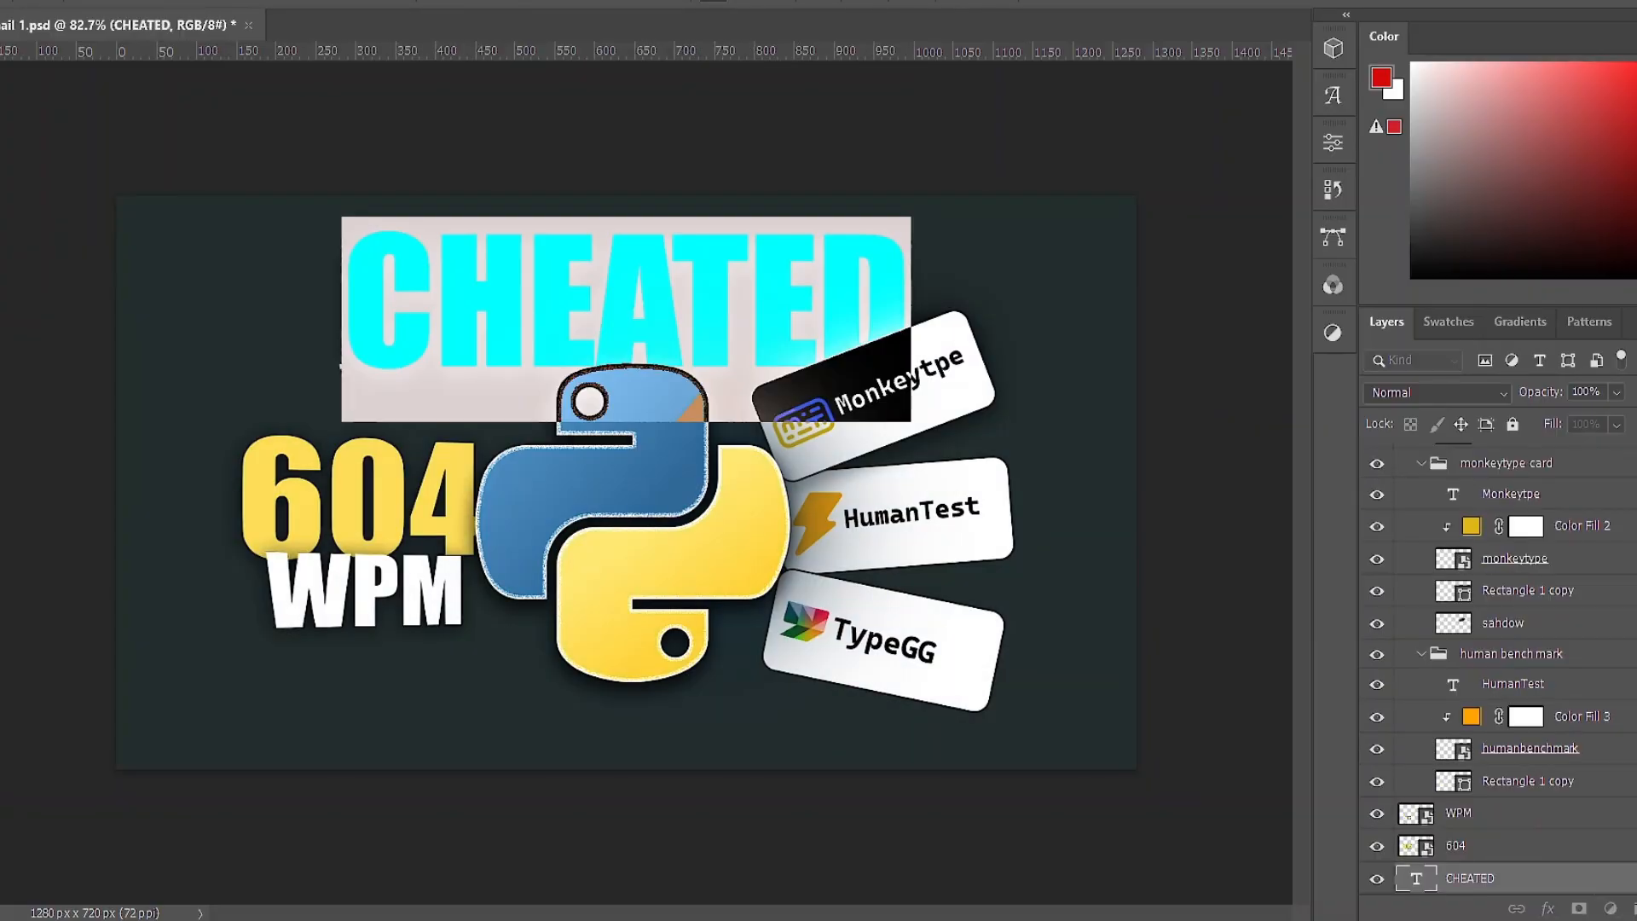
# Step: Try adding a red 62 px Impact Regular headline reading CHEATED and enlarging it with Unified Transform
pyautogui.moveTo(251, 308); pyautogui.dragTo(606, 413)
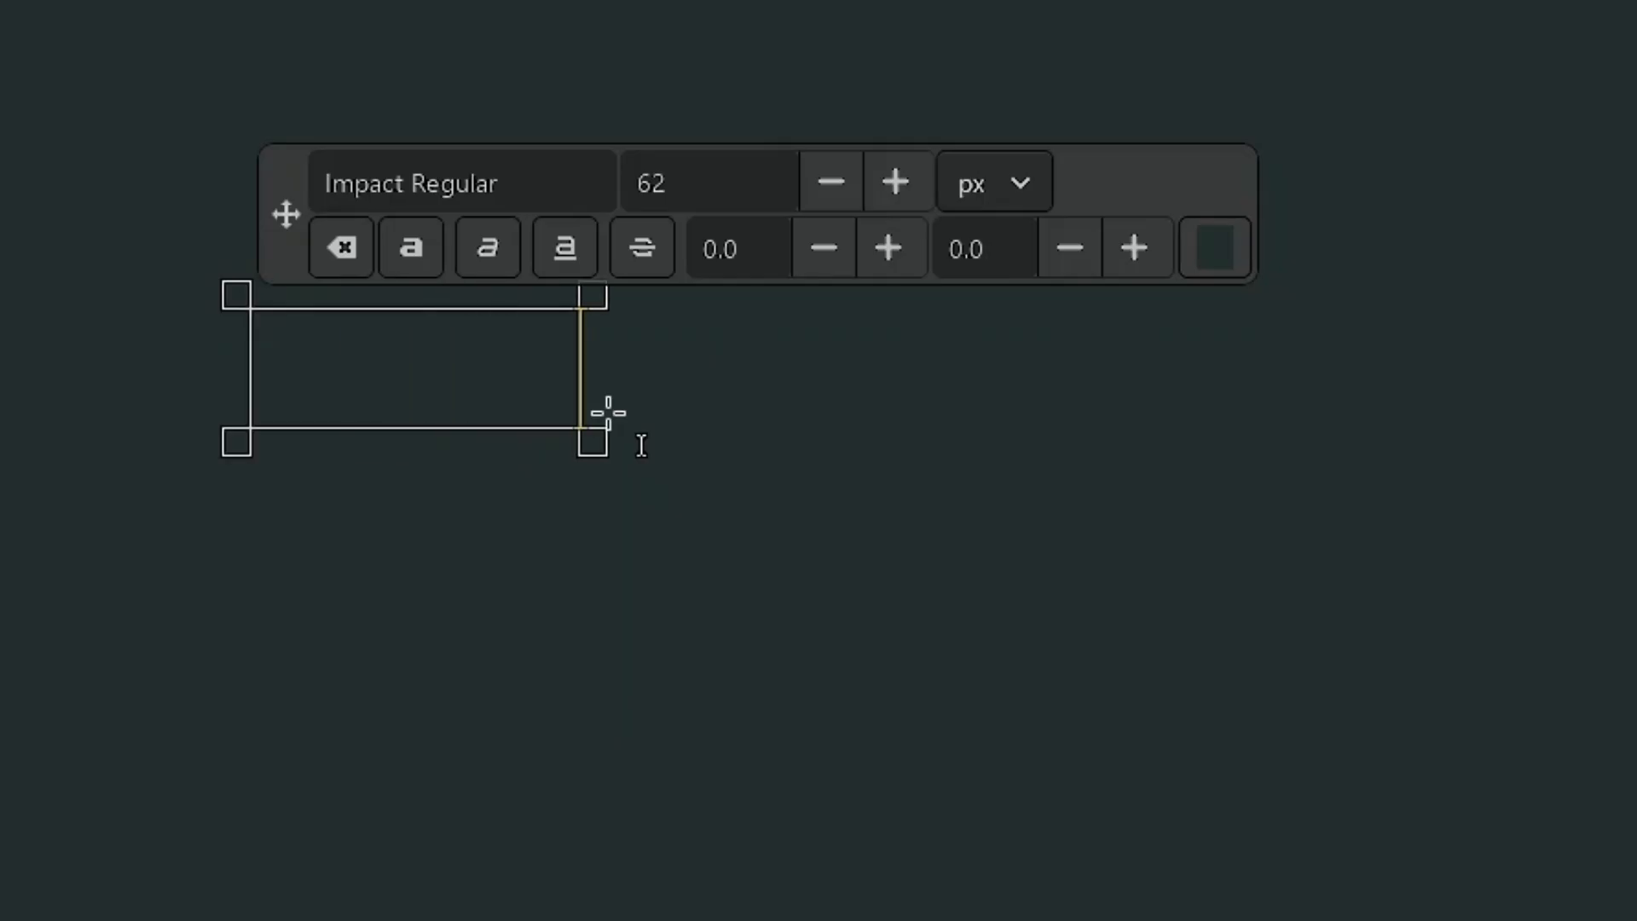
pyautogui.write('CHEATER')
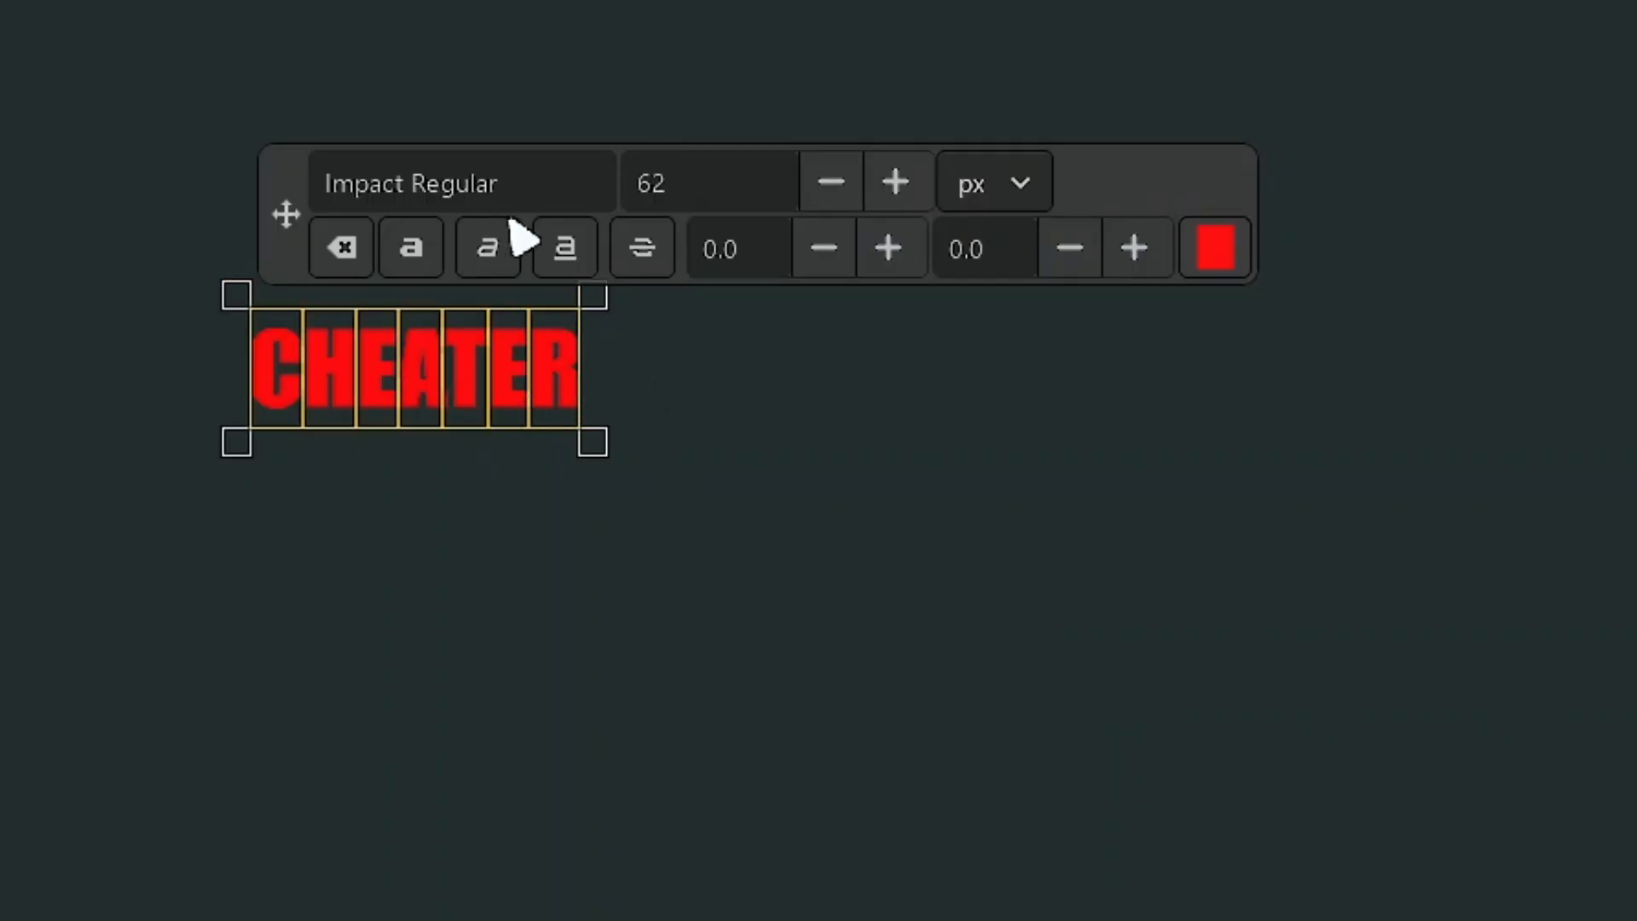
pyautogui.click(434, 407)
pyautogui.hotkey('ctrl', 'a')
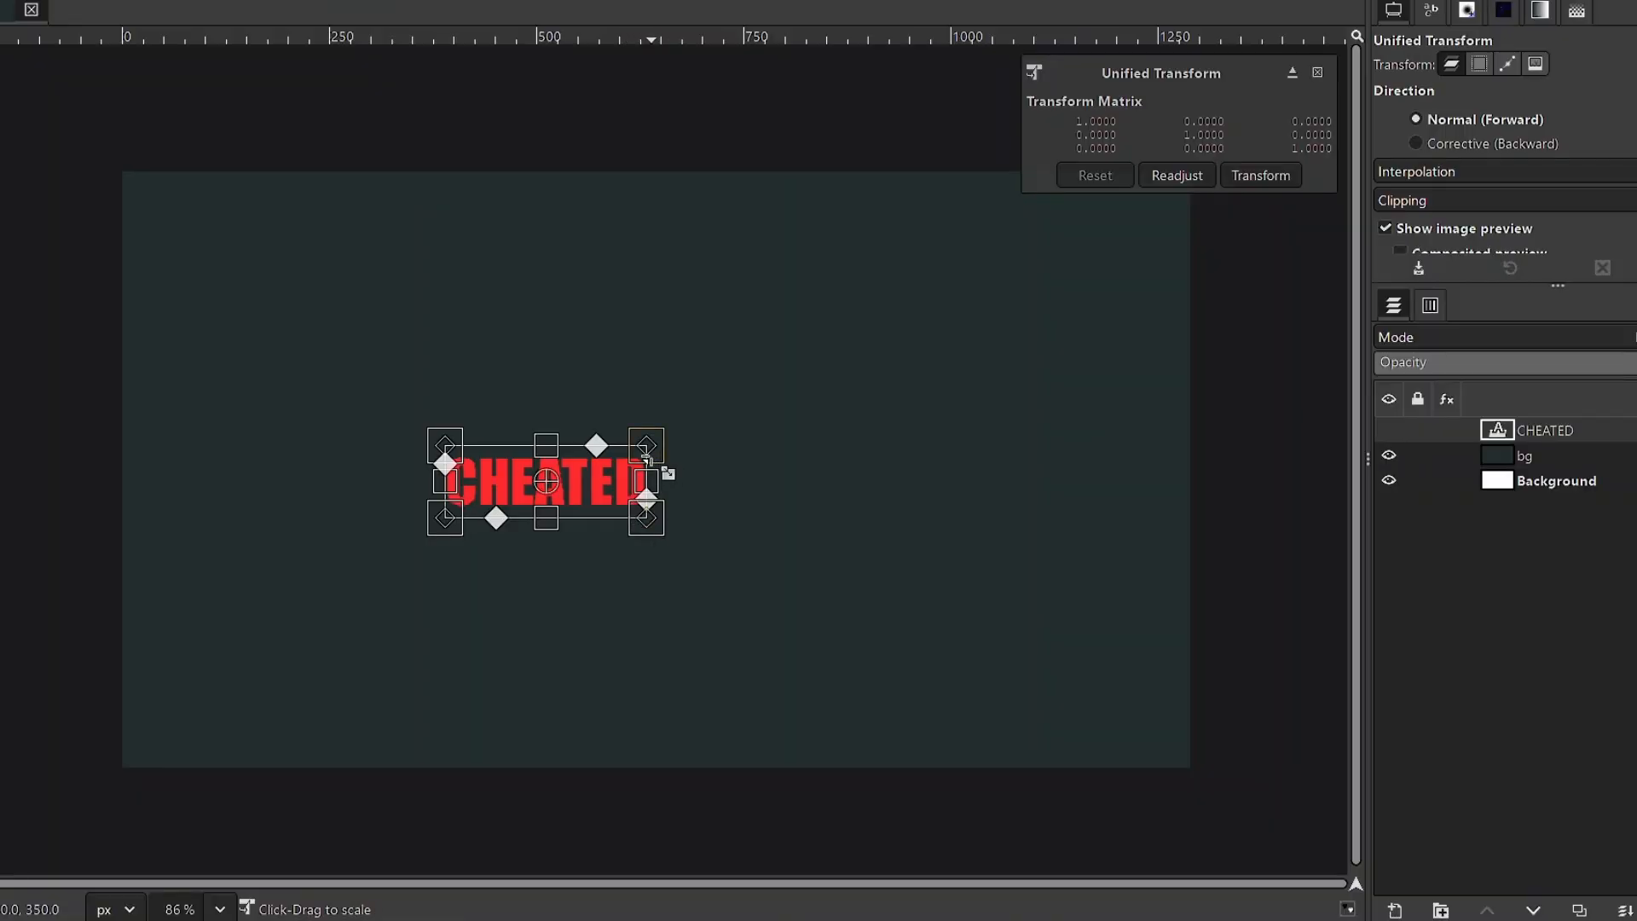
pyautogui.moveTo(669, 447); pyautogui.dragTo(795, 292)
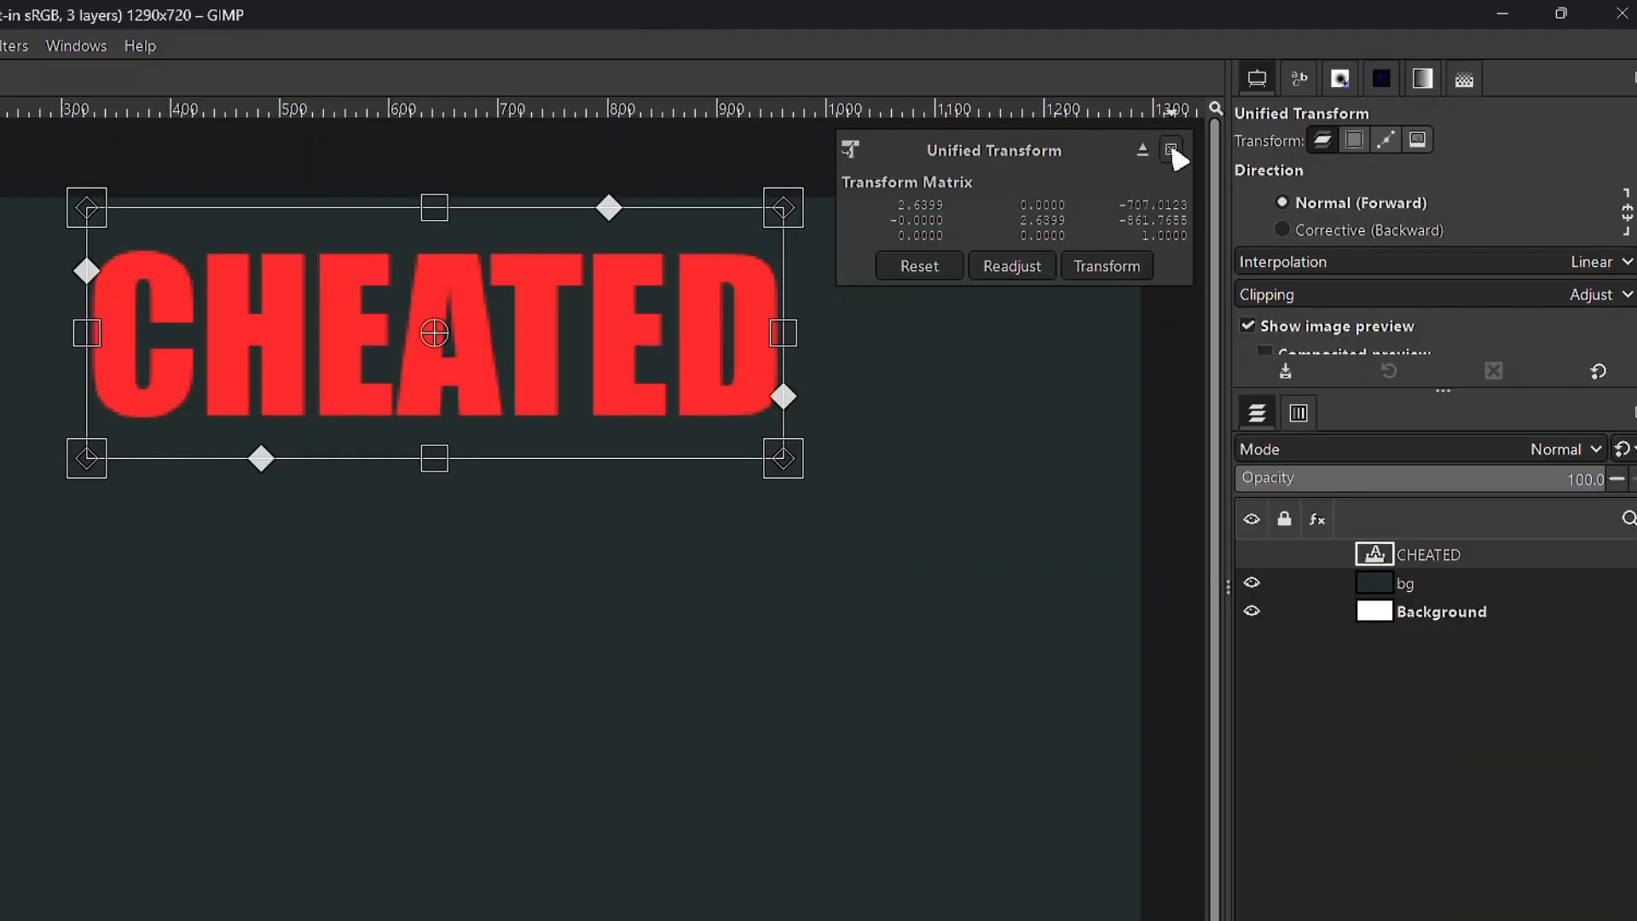
pyautogui.click(1173, 152)
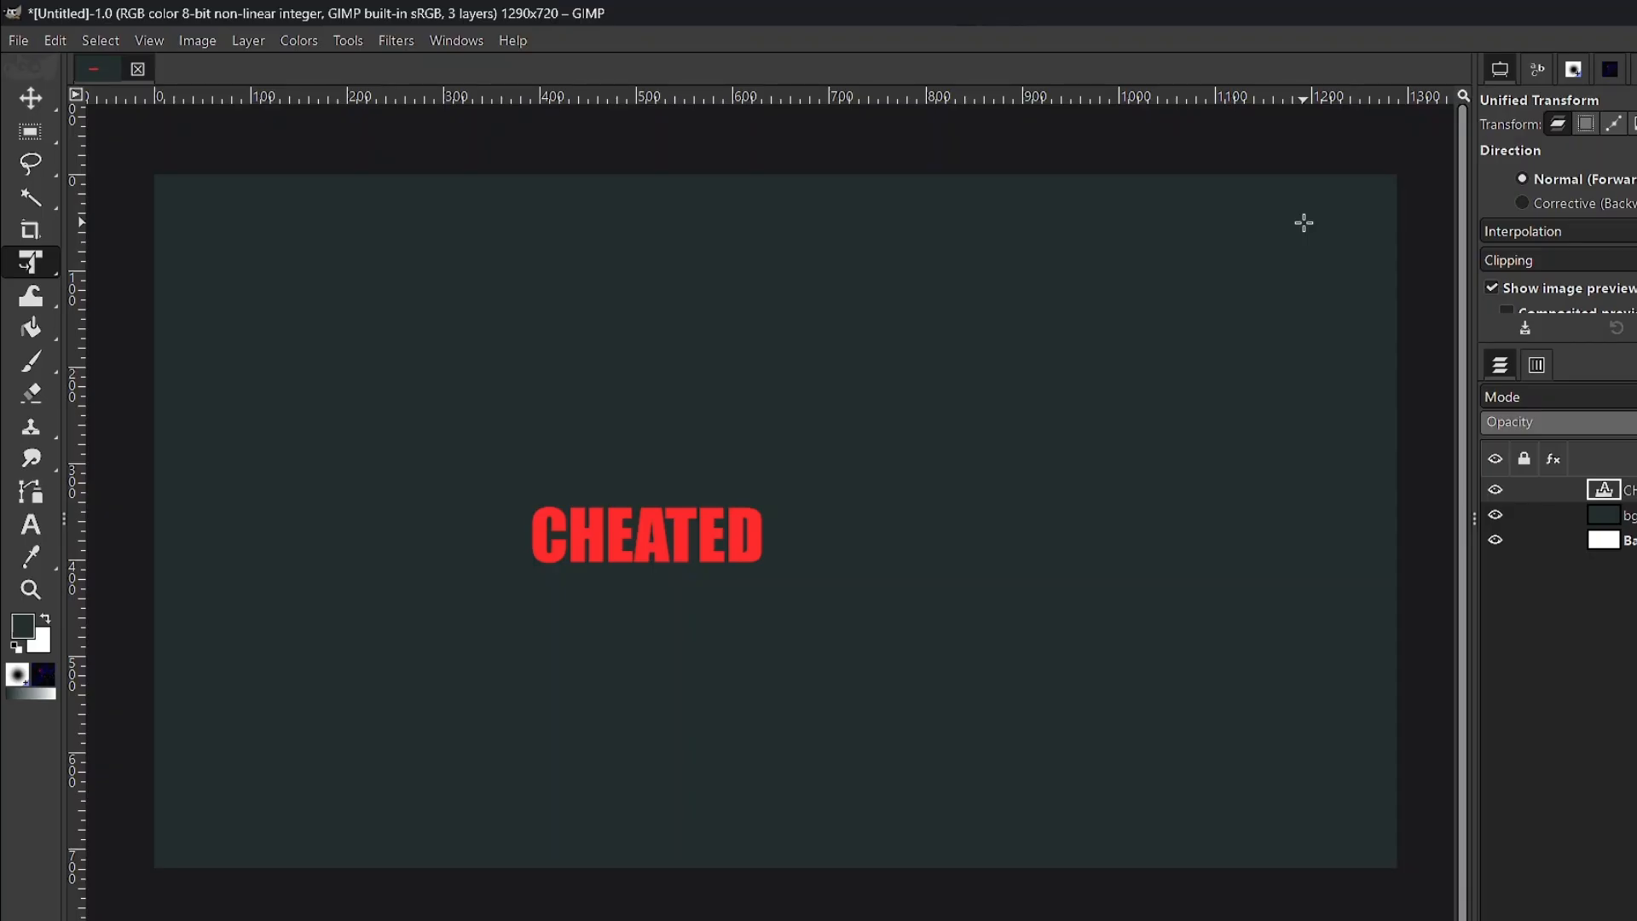
pyautogui.hotkey('ctrl', 'z')
# Step: Add the headline text CHEATED in 62 px Impact Regular and color it bright red
pyautogui.write('CHEATED')
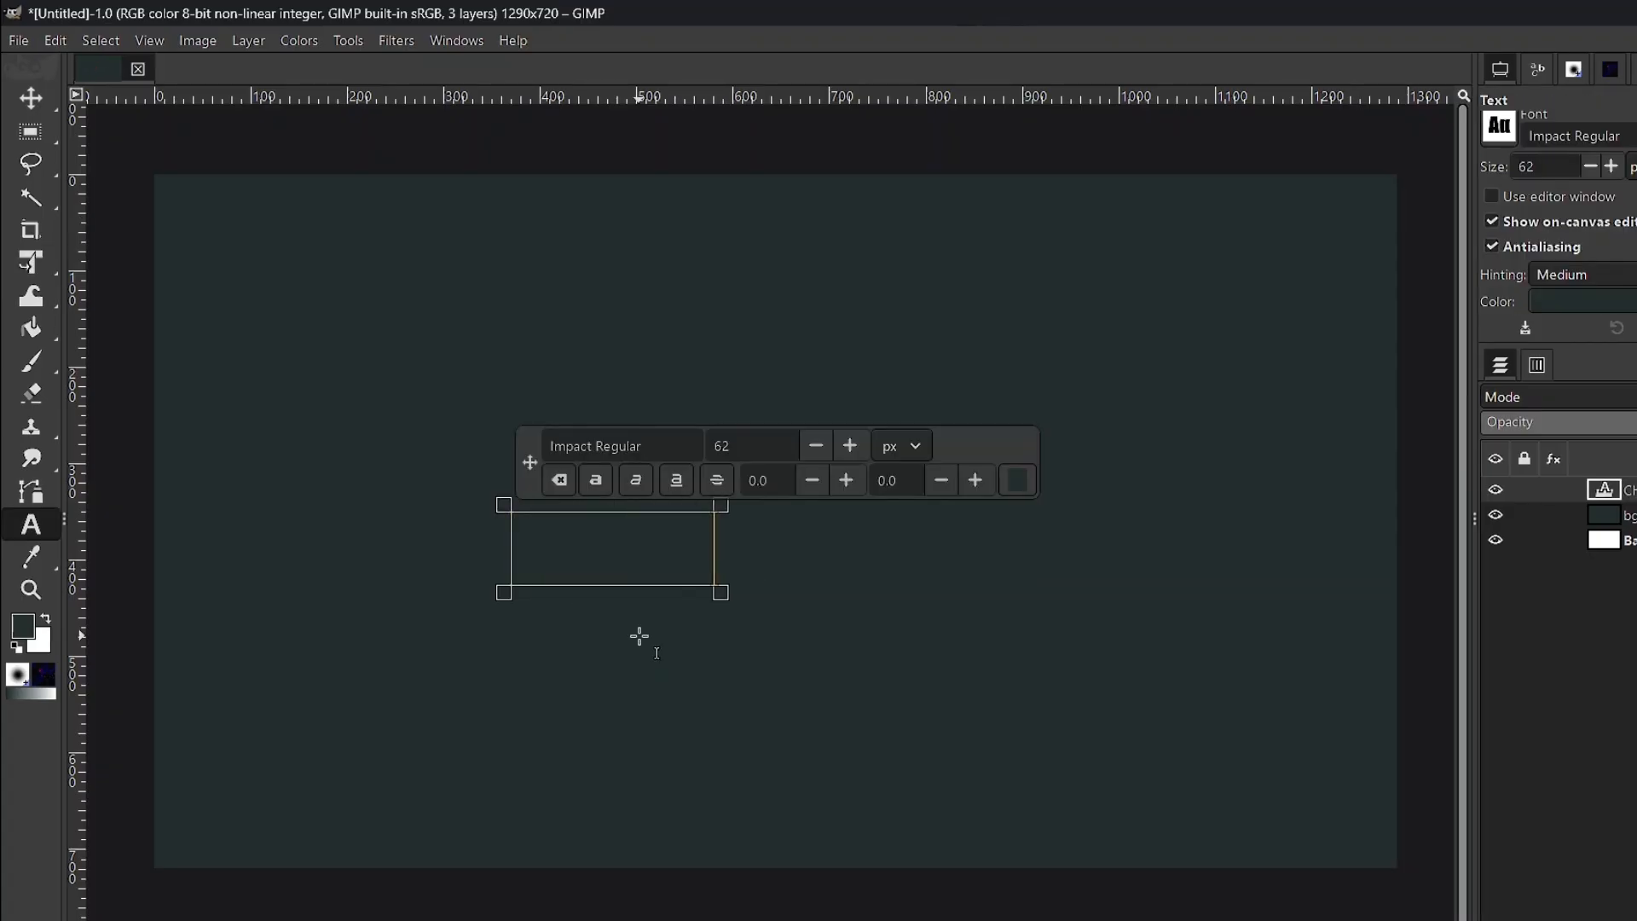
pyautogui.hotkey('ctrl', 'a')
pyautogui.click(1580, 302)
pyautogui.moveTo(890, 401); pyautogui.dragTo(887, 375)
pyautogui.moveTo(865, 383); pyautogui.dragTo(855, 323)
pyautogui.press('Return')
# Step: Enlarge the CHEATED headline with Unified Transform and place it centered near the canvas's upper edge
pyautogui.hotkey('shift', 't')
pyautogui.click(696, 548)
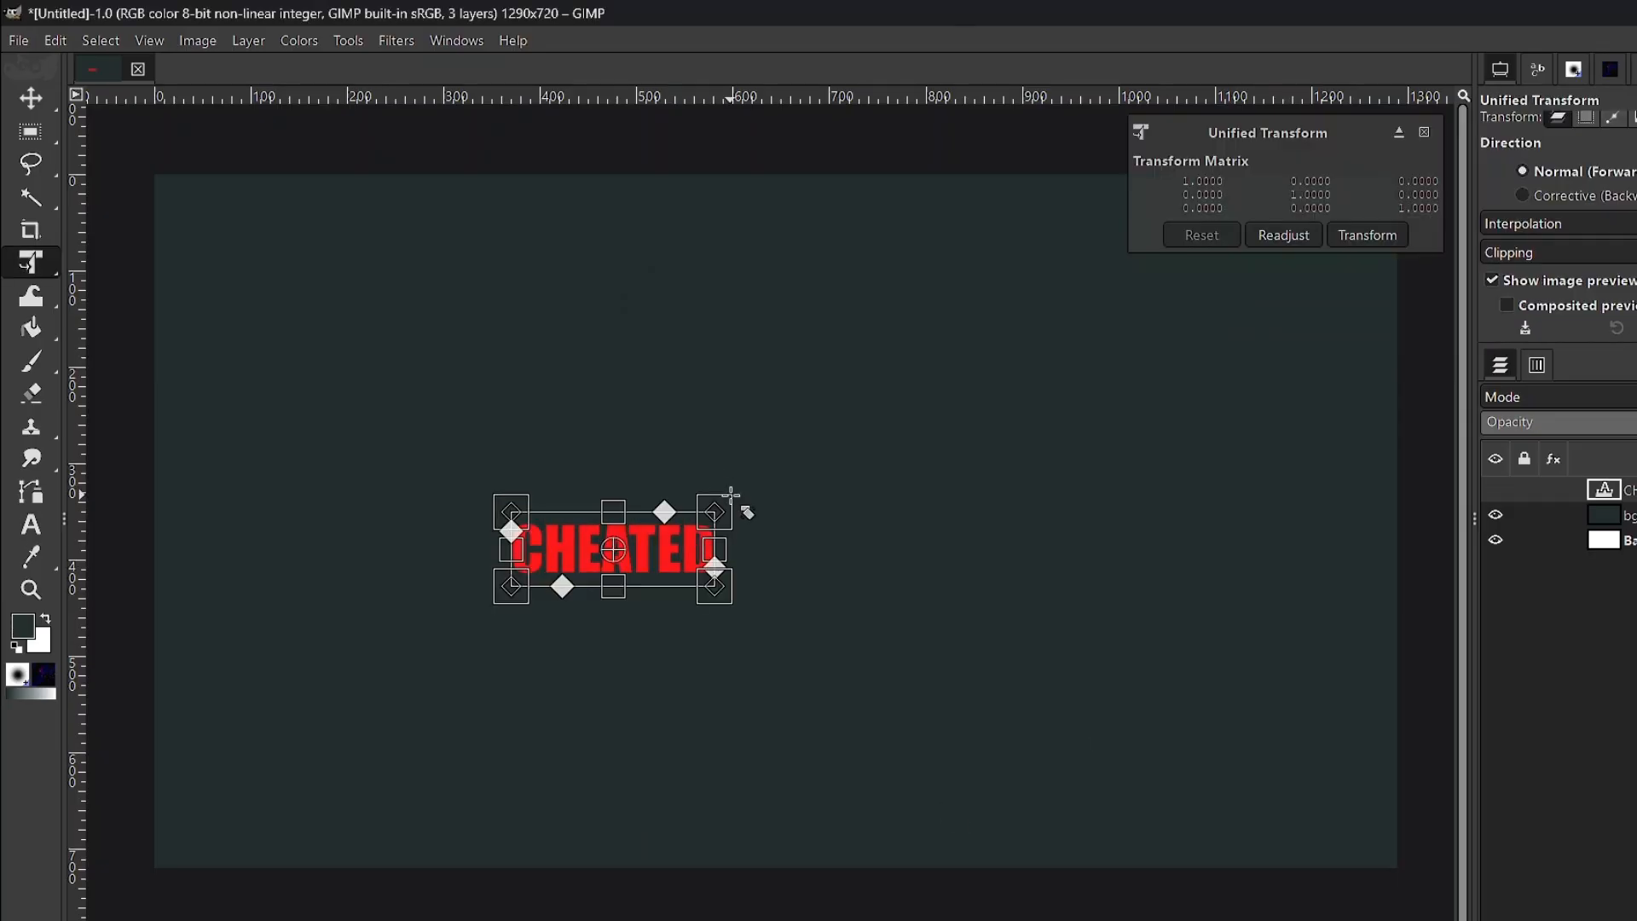
pyautogui.moveTo(731, 494); pyautogui.dragTo(1181, 338)
pyautogui.moveTo(924, 478); pyautogui.dragTo(785, 366)
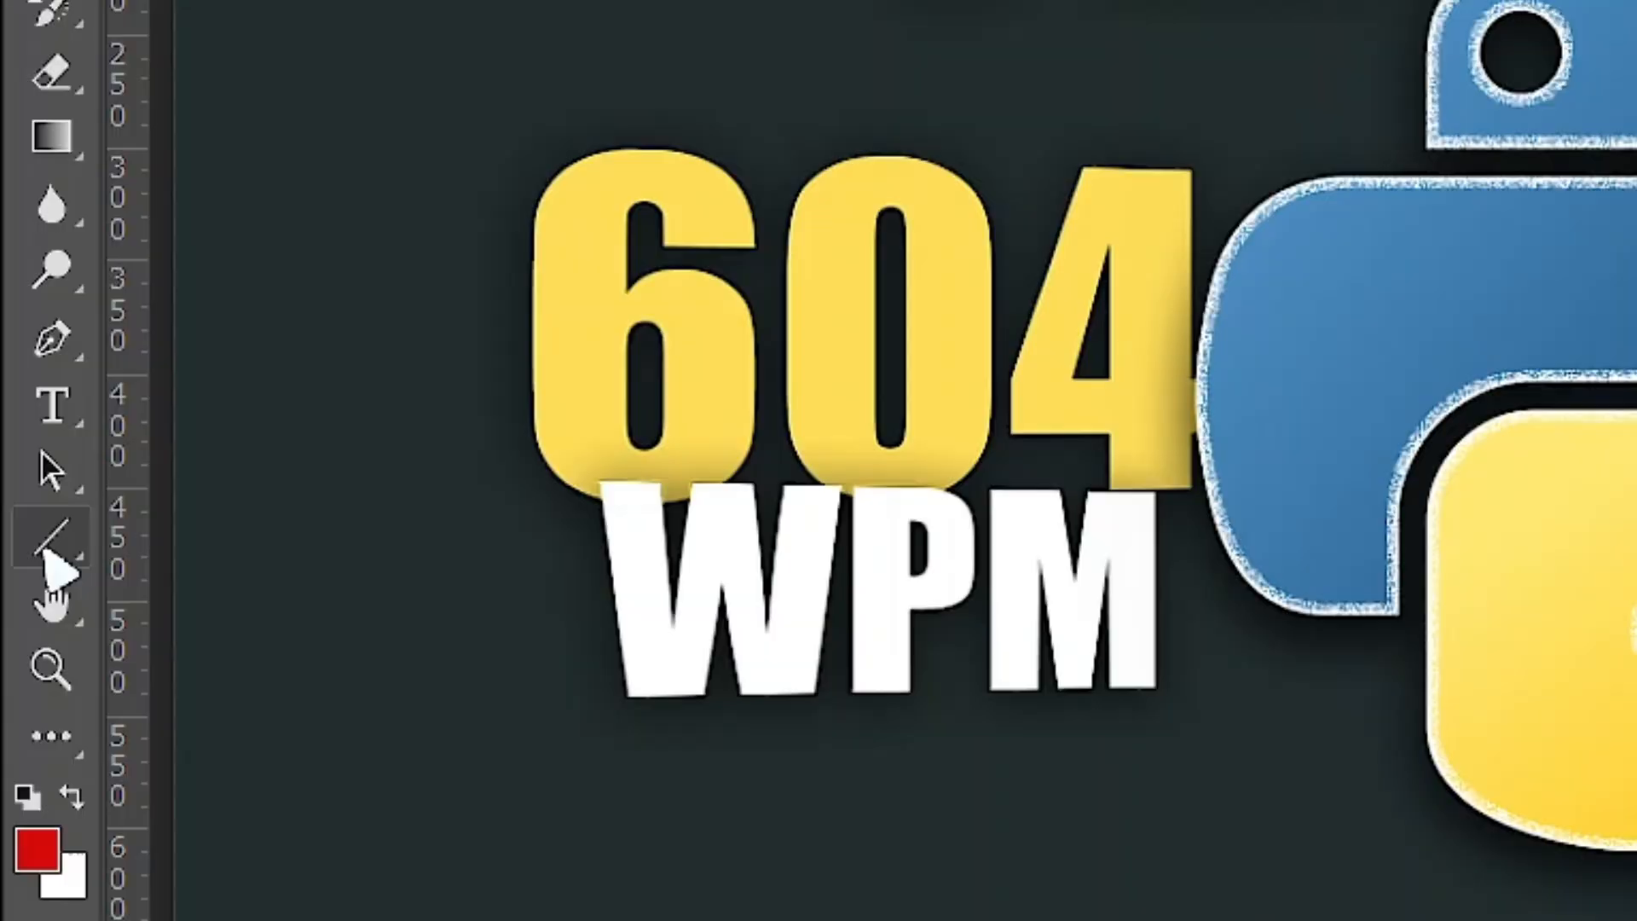
# Step: Check Photoshop's shape tools and read the web overview on how to add shapes in GIMP
pyautogui.rightClick(49, 546)
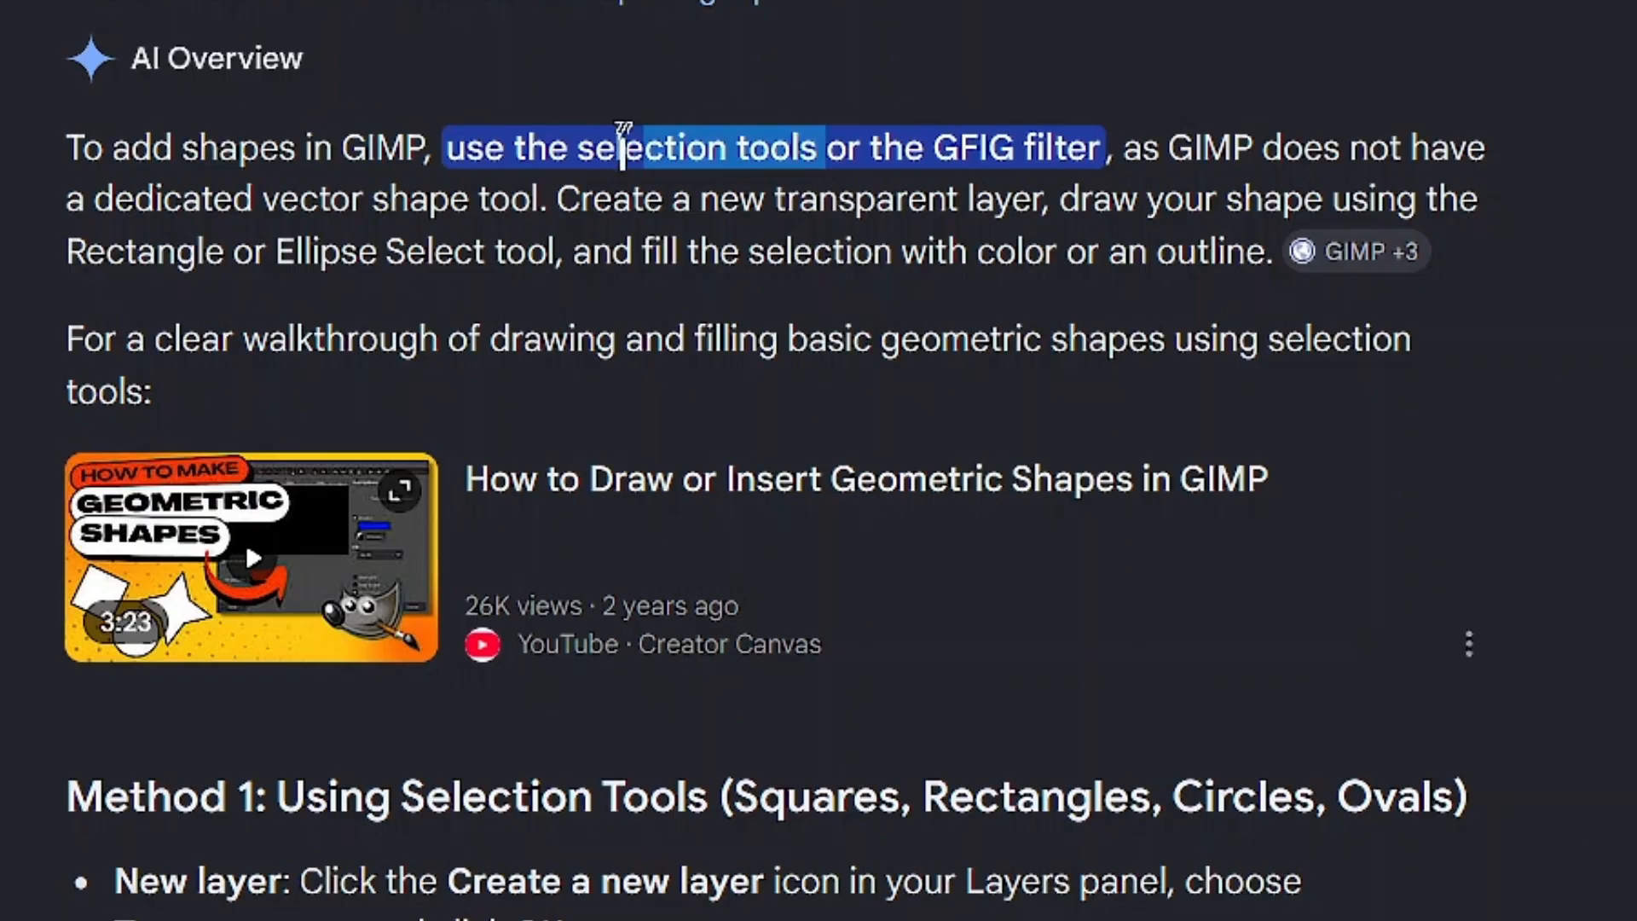
pyautogui.moveTo(962, 149); pyautogui.dragTo(991, 149)
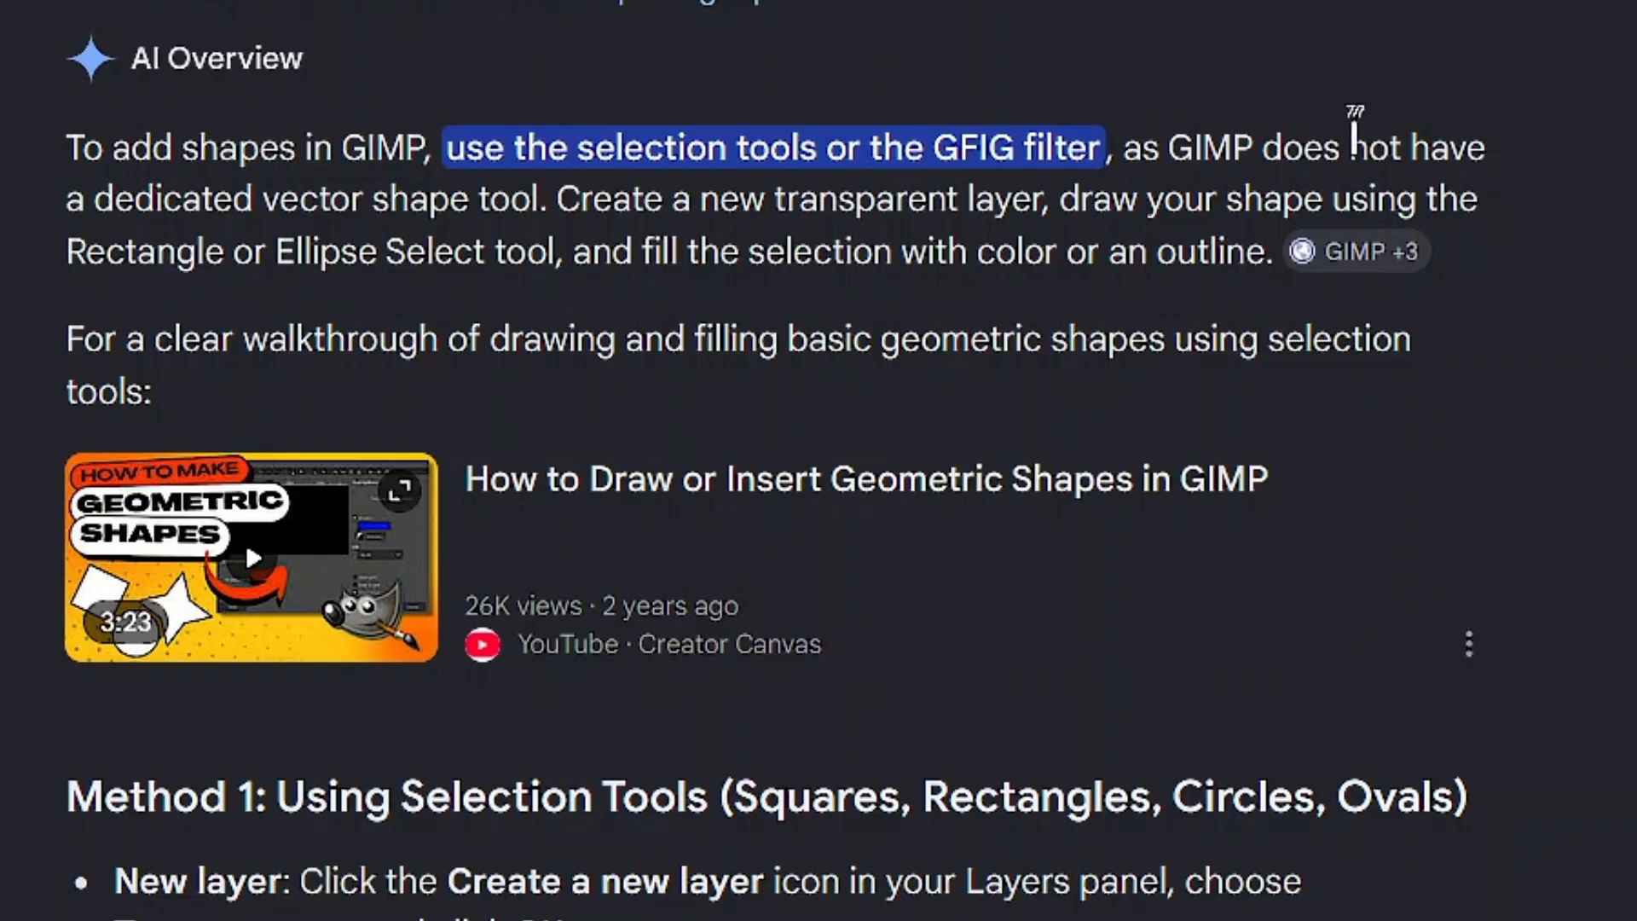
pyautogui.moveTo(94, 200); pyautogui.dragTo(543, 199)
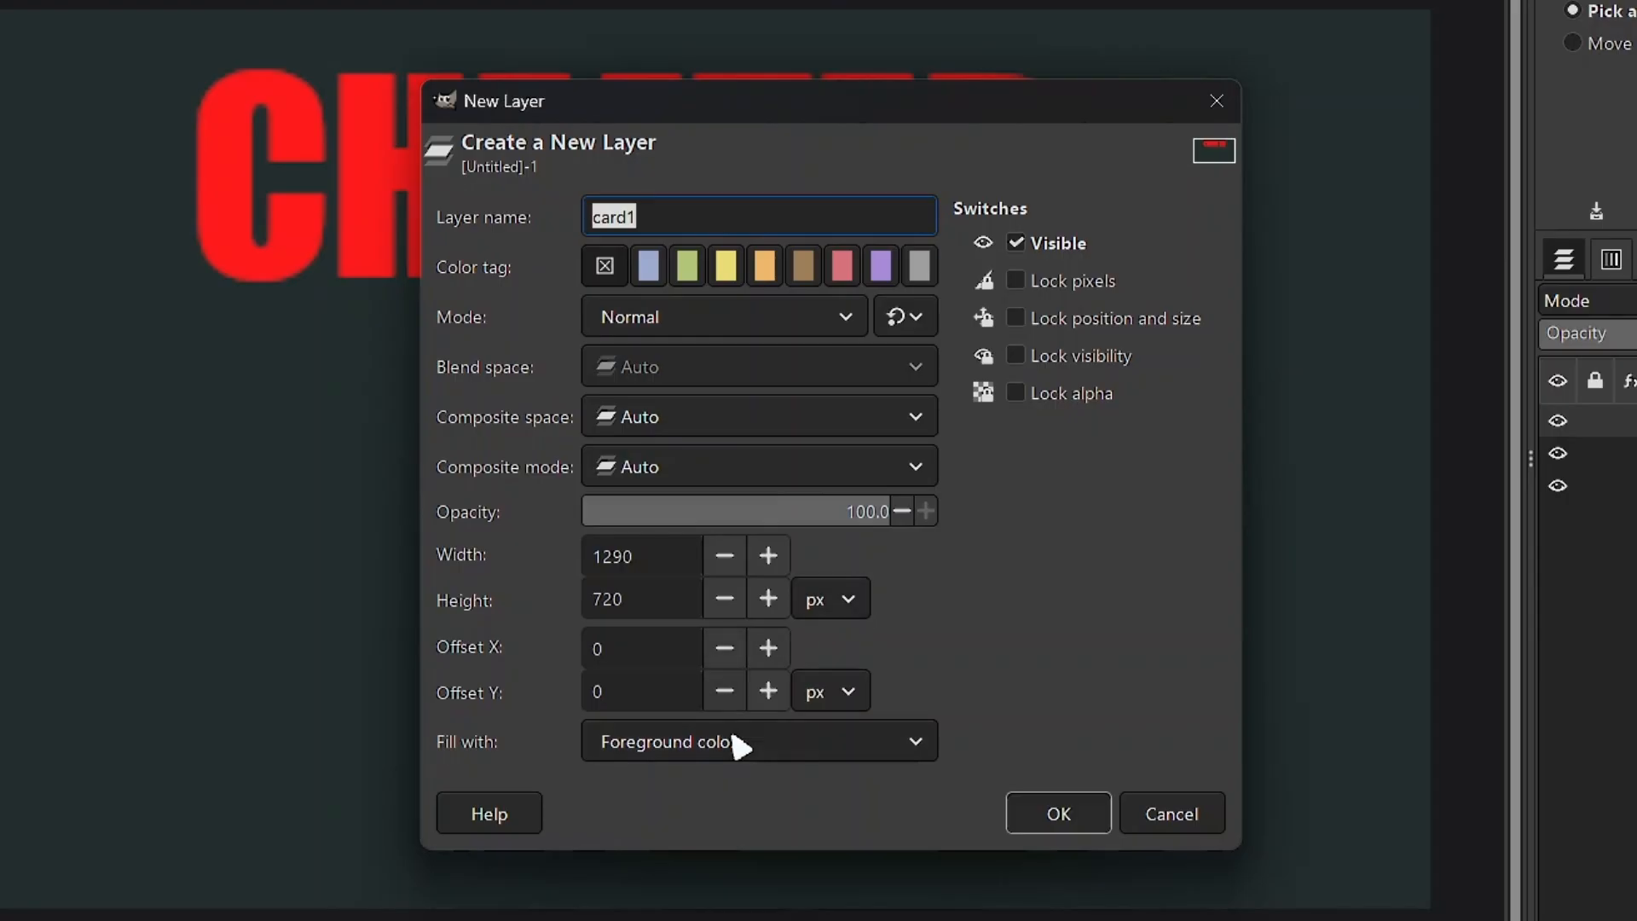
# Step: Create a new full-size layer named card1 filled with transparency
pyautogui.click(737, 743)
pyautogui.click(648, 904)
pyautogui.click(1054, 812)
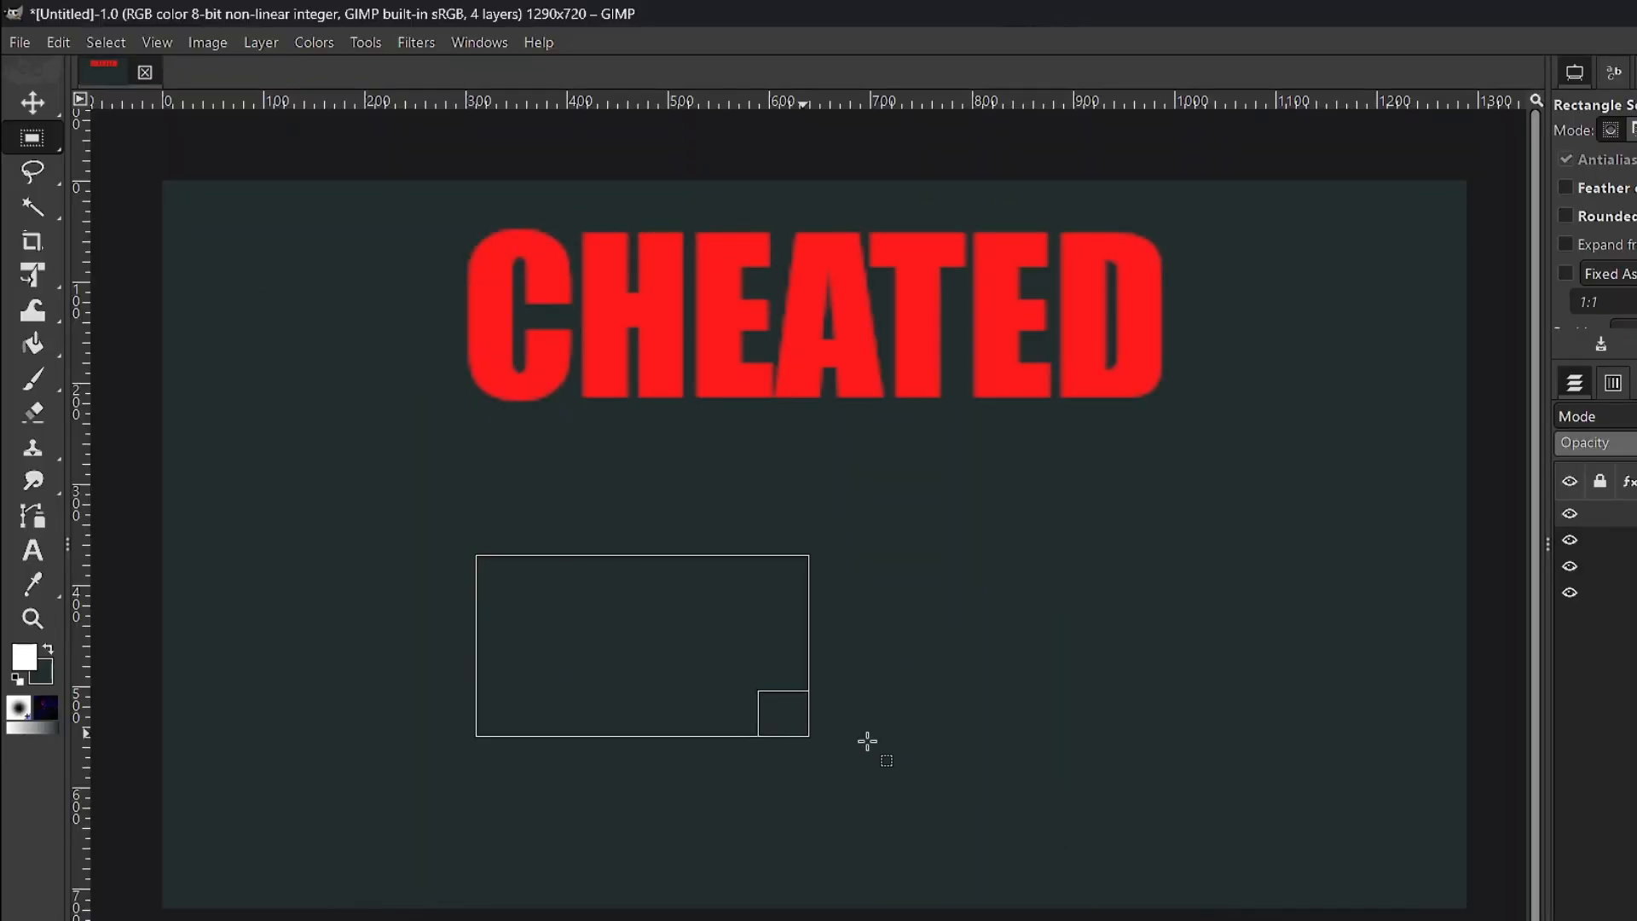
# Step: Draw a rectangular selection below the headline and bucket-fill it with white on the card1 layer
pyautogui.moveTo(868, 742); pyautogui.dragTo(957, 734)
pyautogui.click(49, 268)
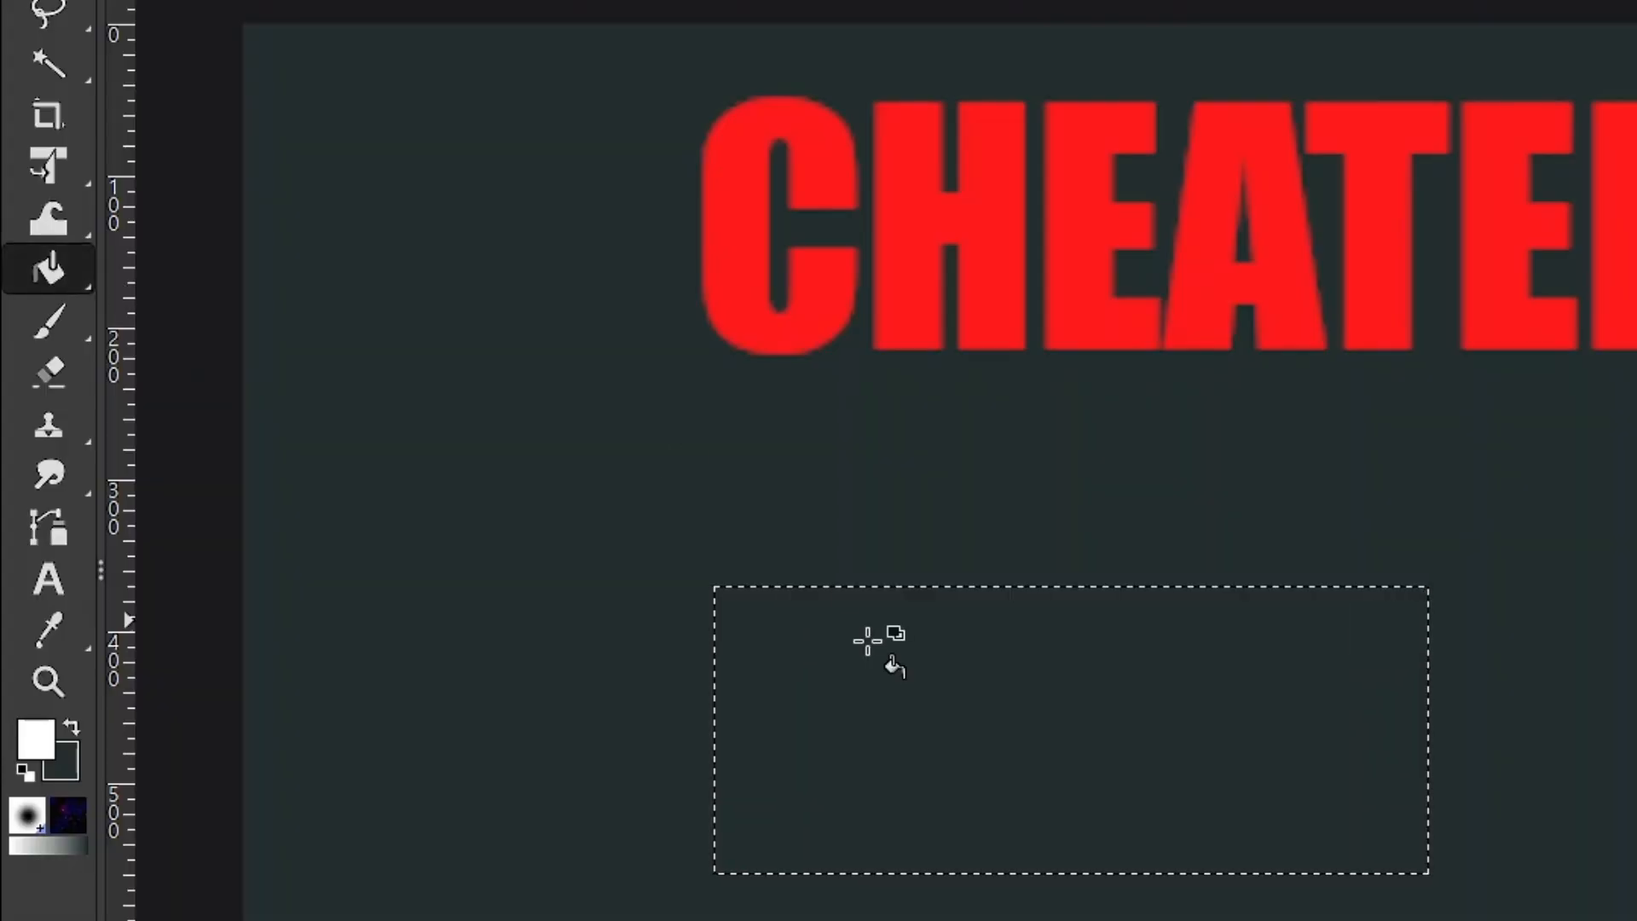
pyautogui.click(1051, 713)
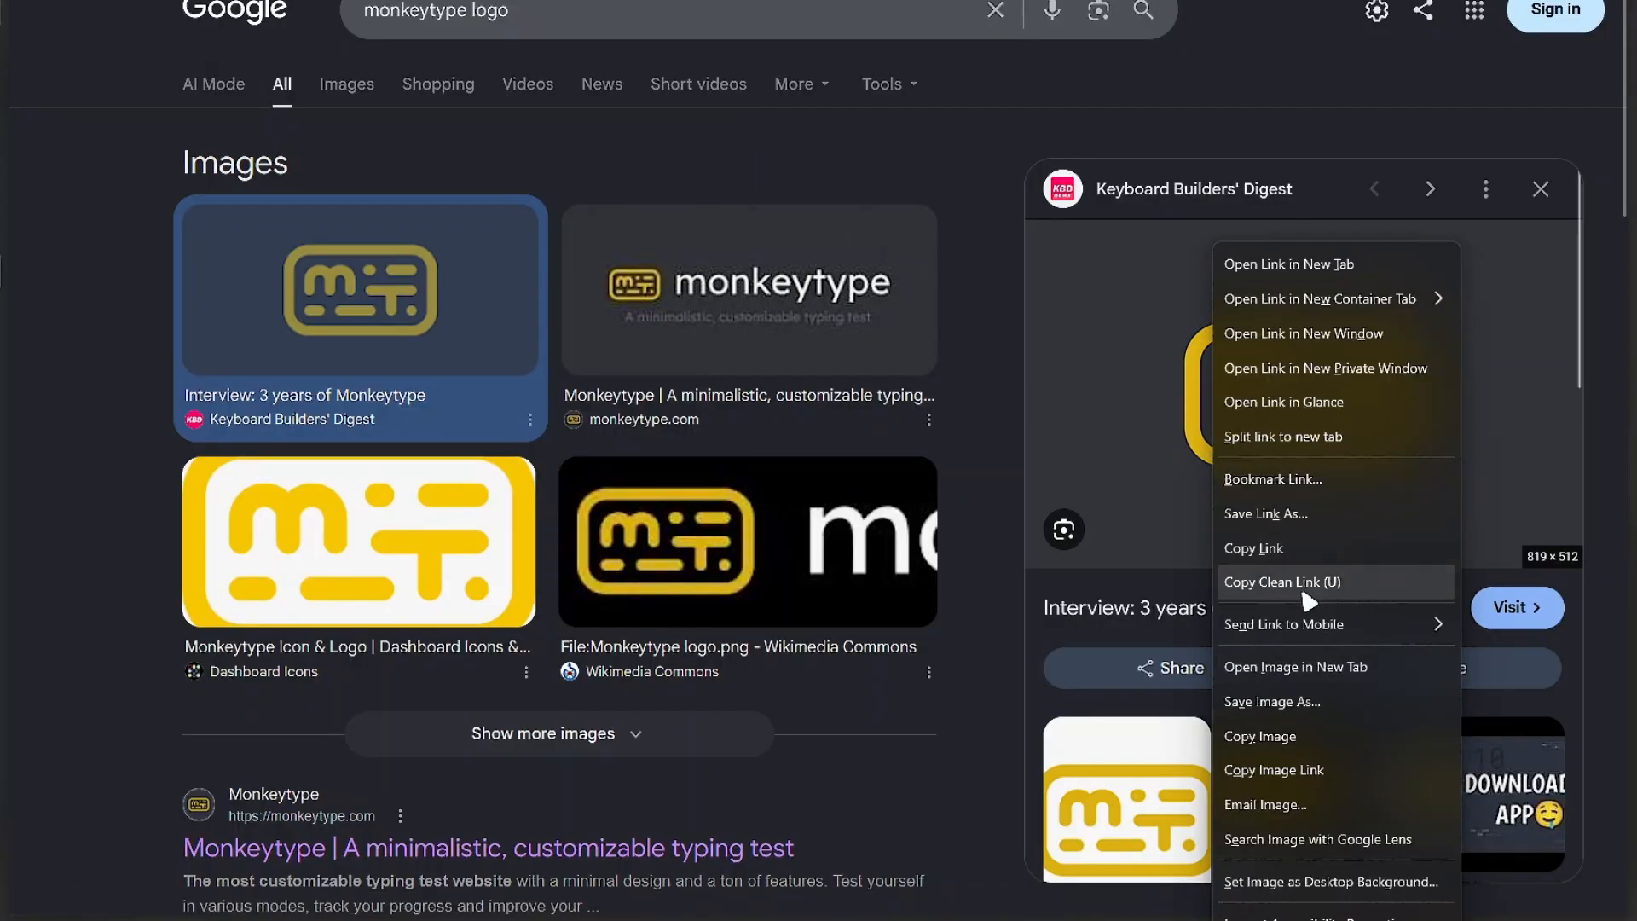
# Step: Copy the Monkeytype logo from the web image results into the GIMP image and delete its dark background using Fuzzy Select
pyautogui.click(1271, 738)
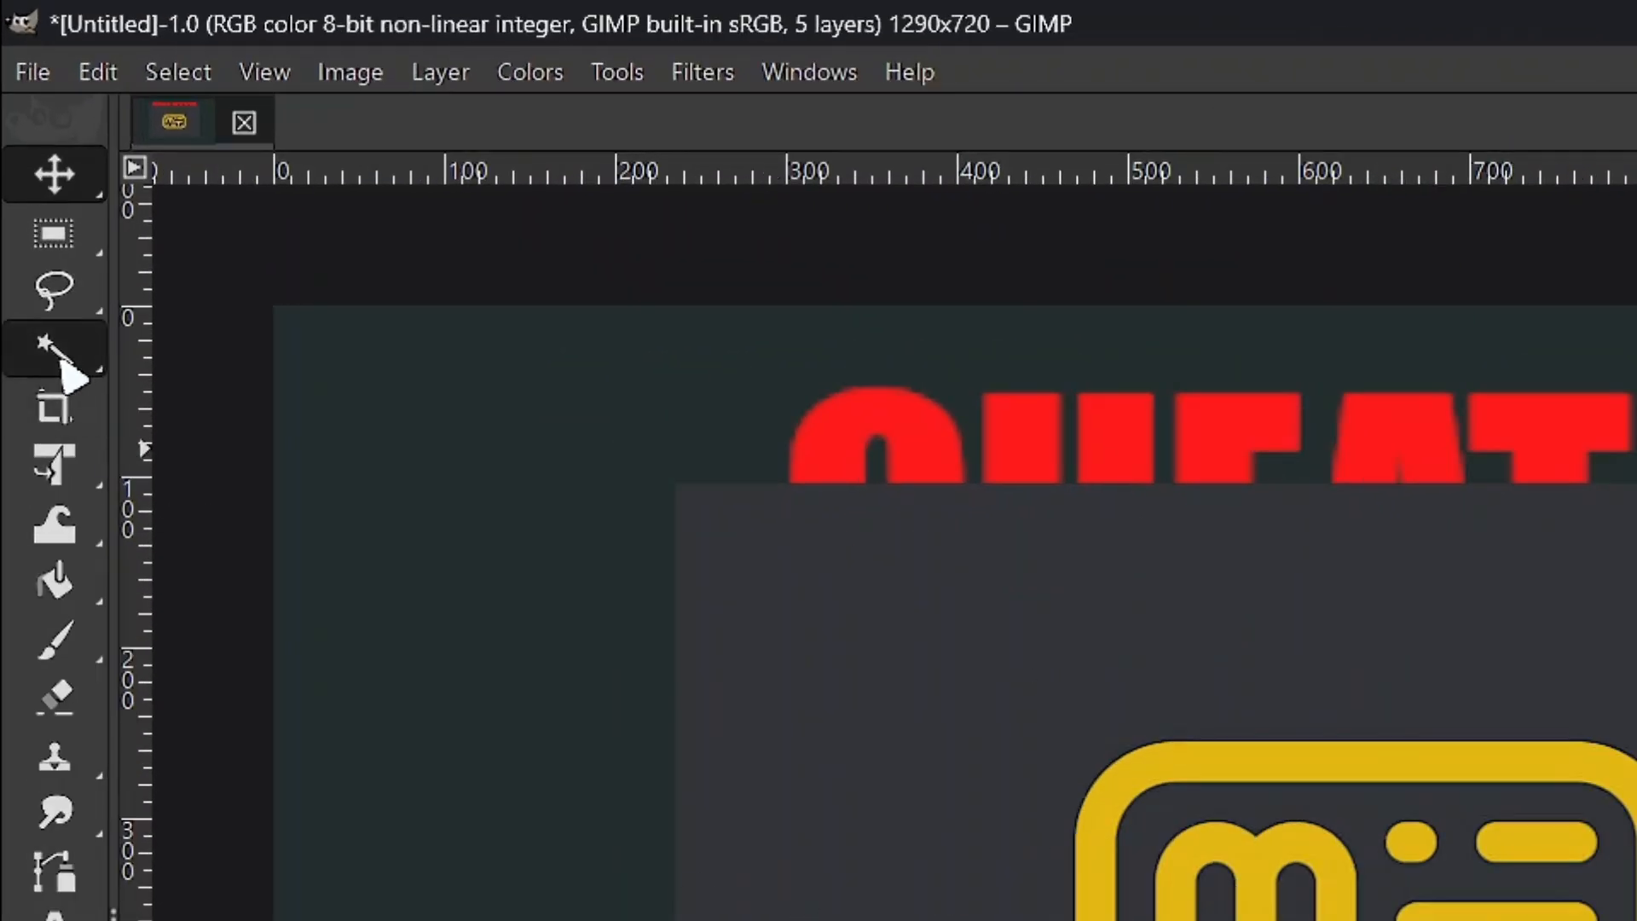
pyautogui.click(56, 355)
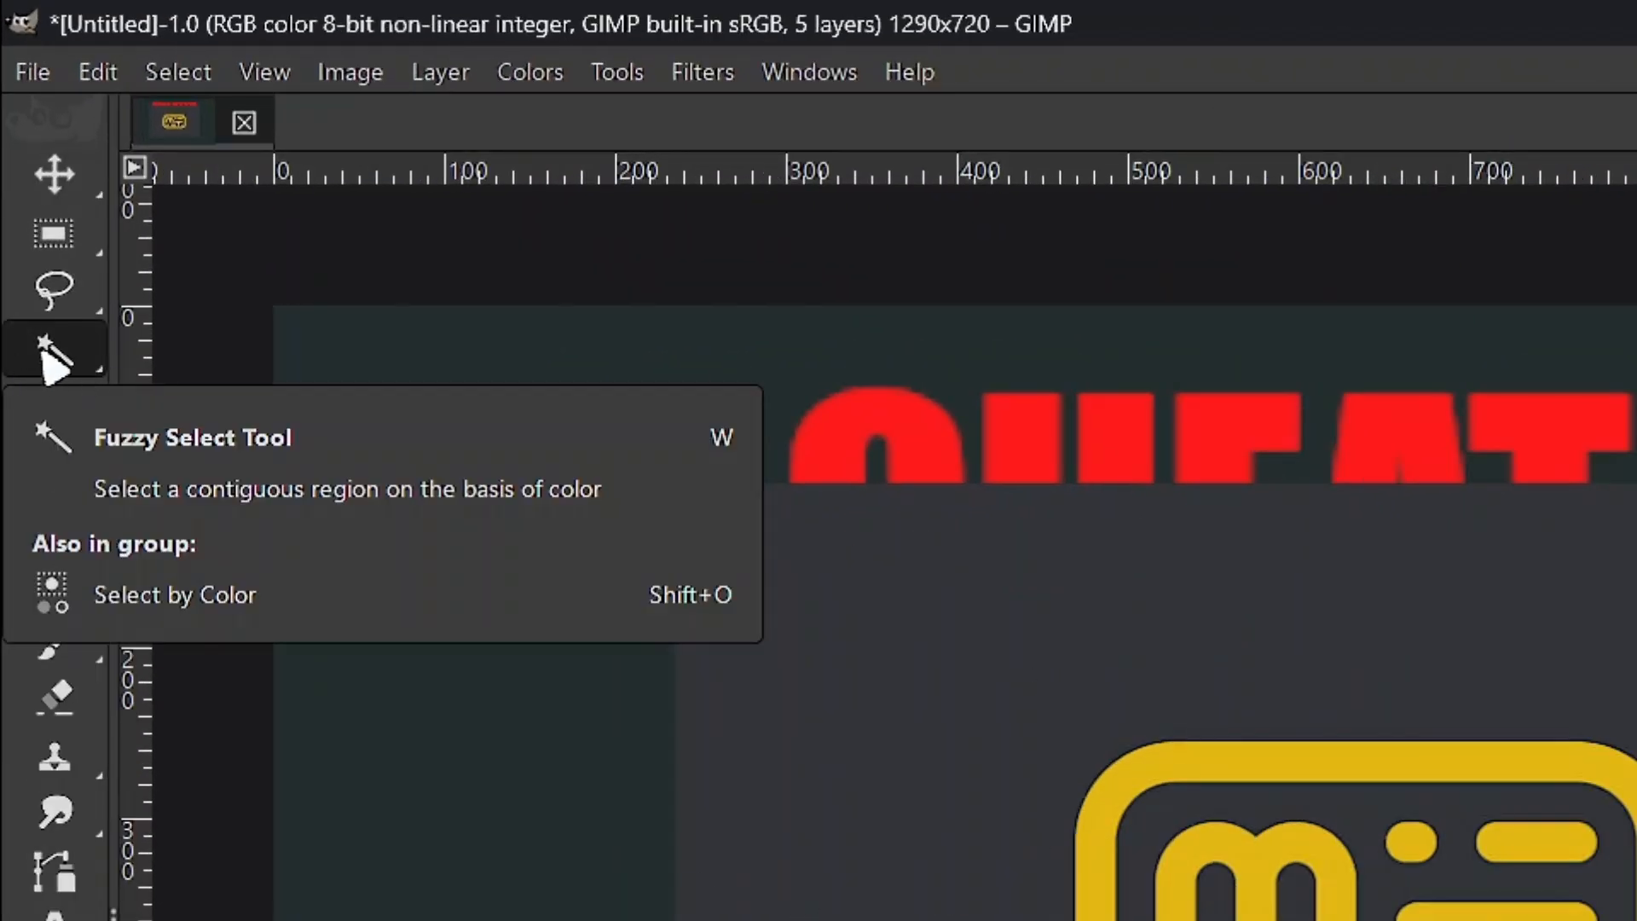
pyautogui.click(961, 848)
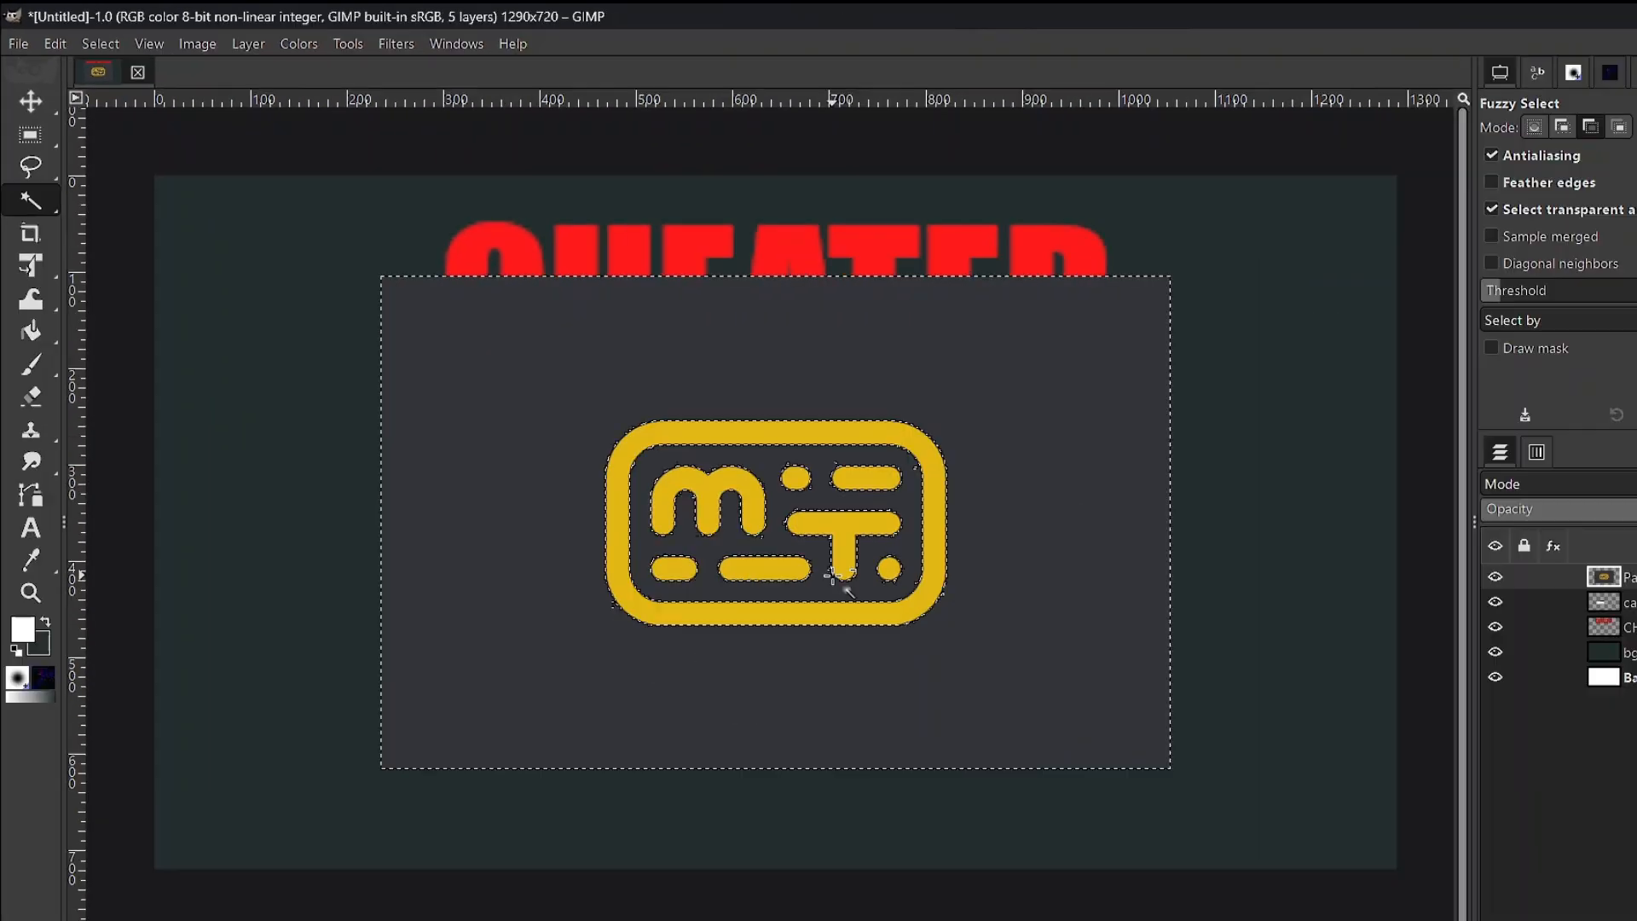
pyautogui.press('Delete')
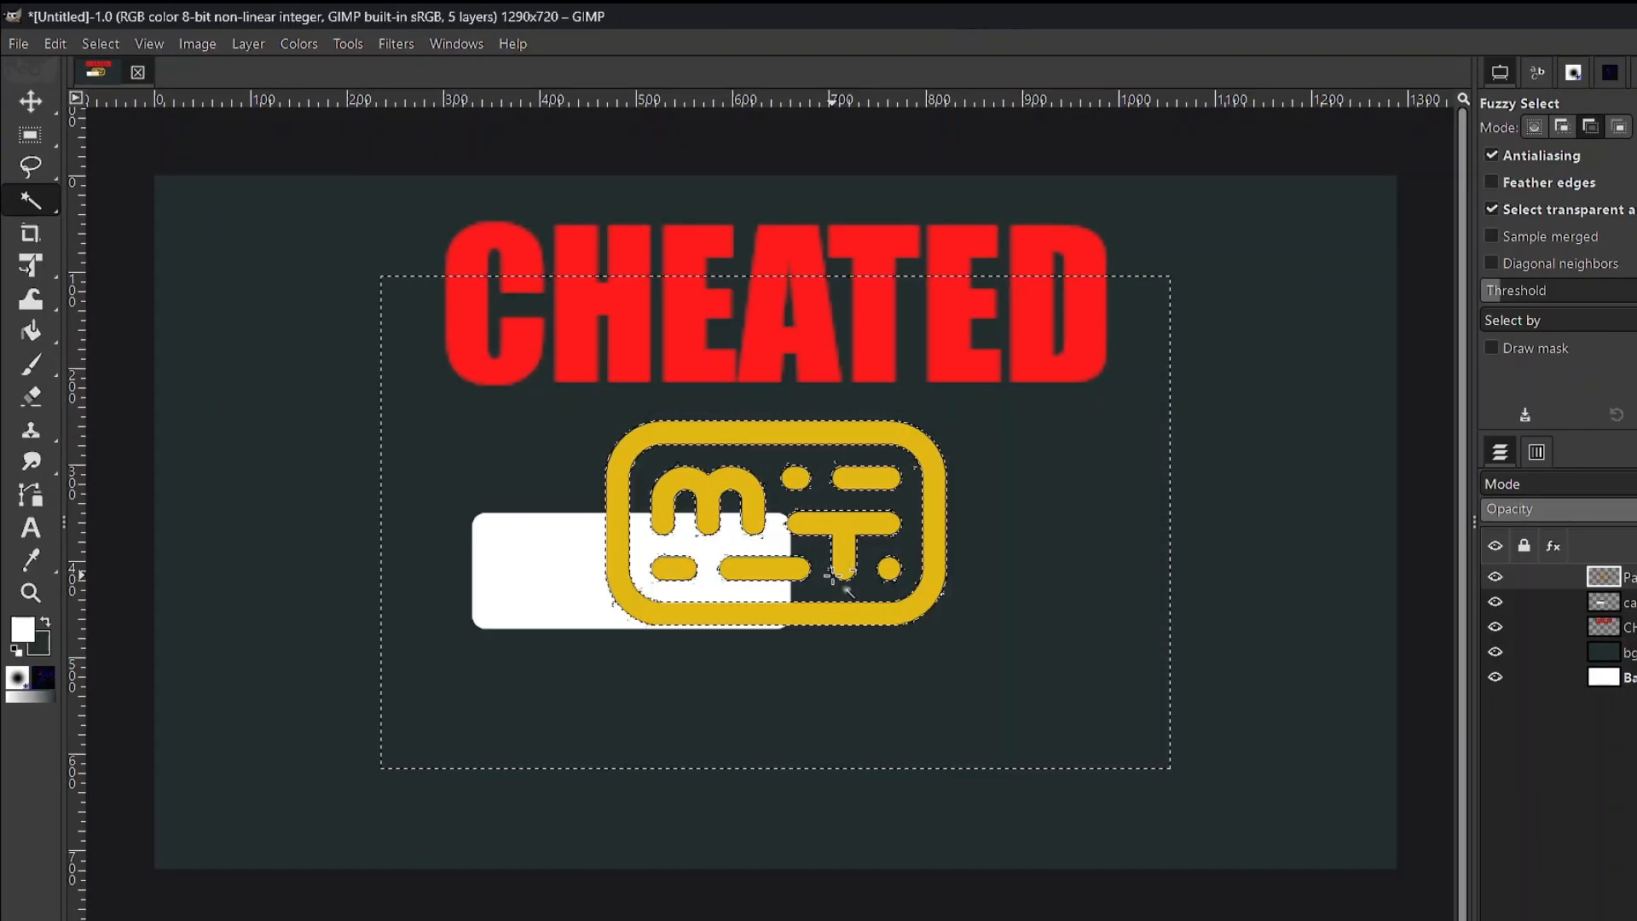
# Step: Touch up the stray pixels around the Monkeytype logo and scale it down onto the white card with Unified Transform
pyautogui.scroll(5, 658, 682)
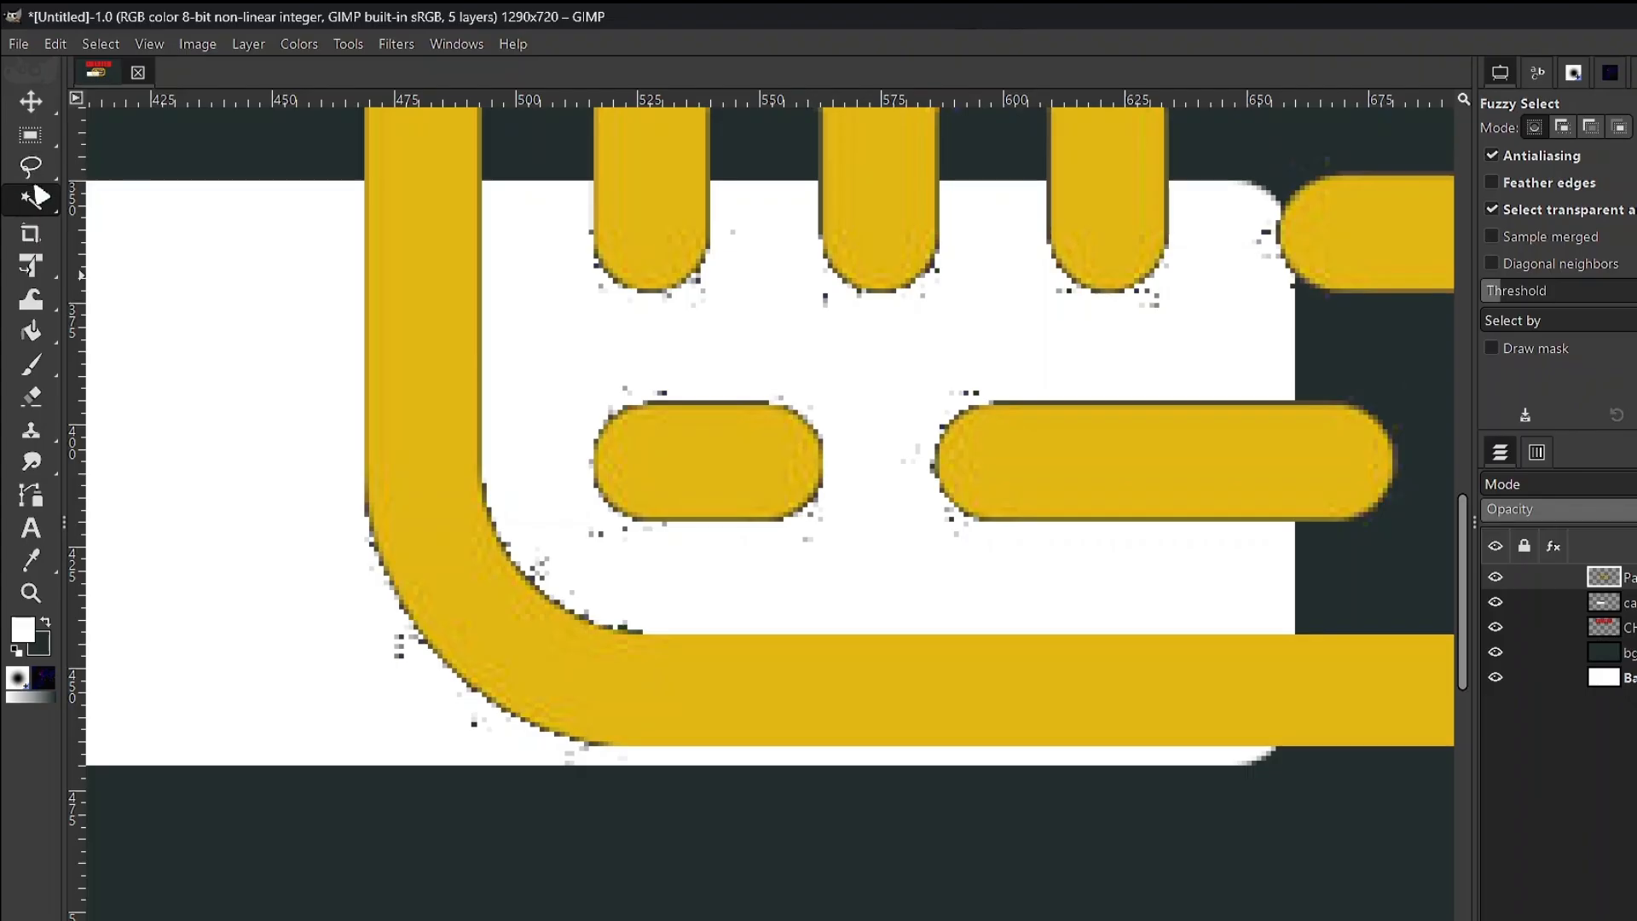
pyautogui.click(544, 529)
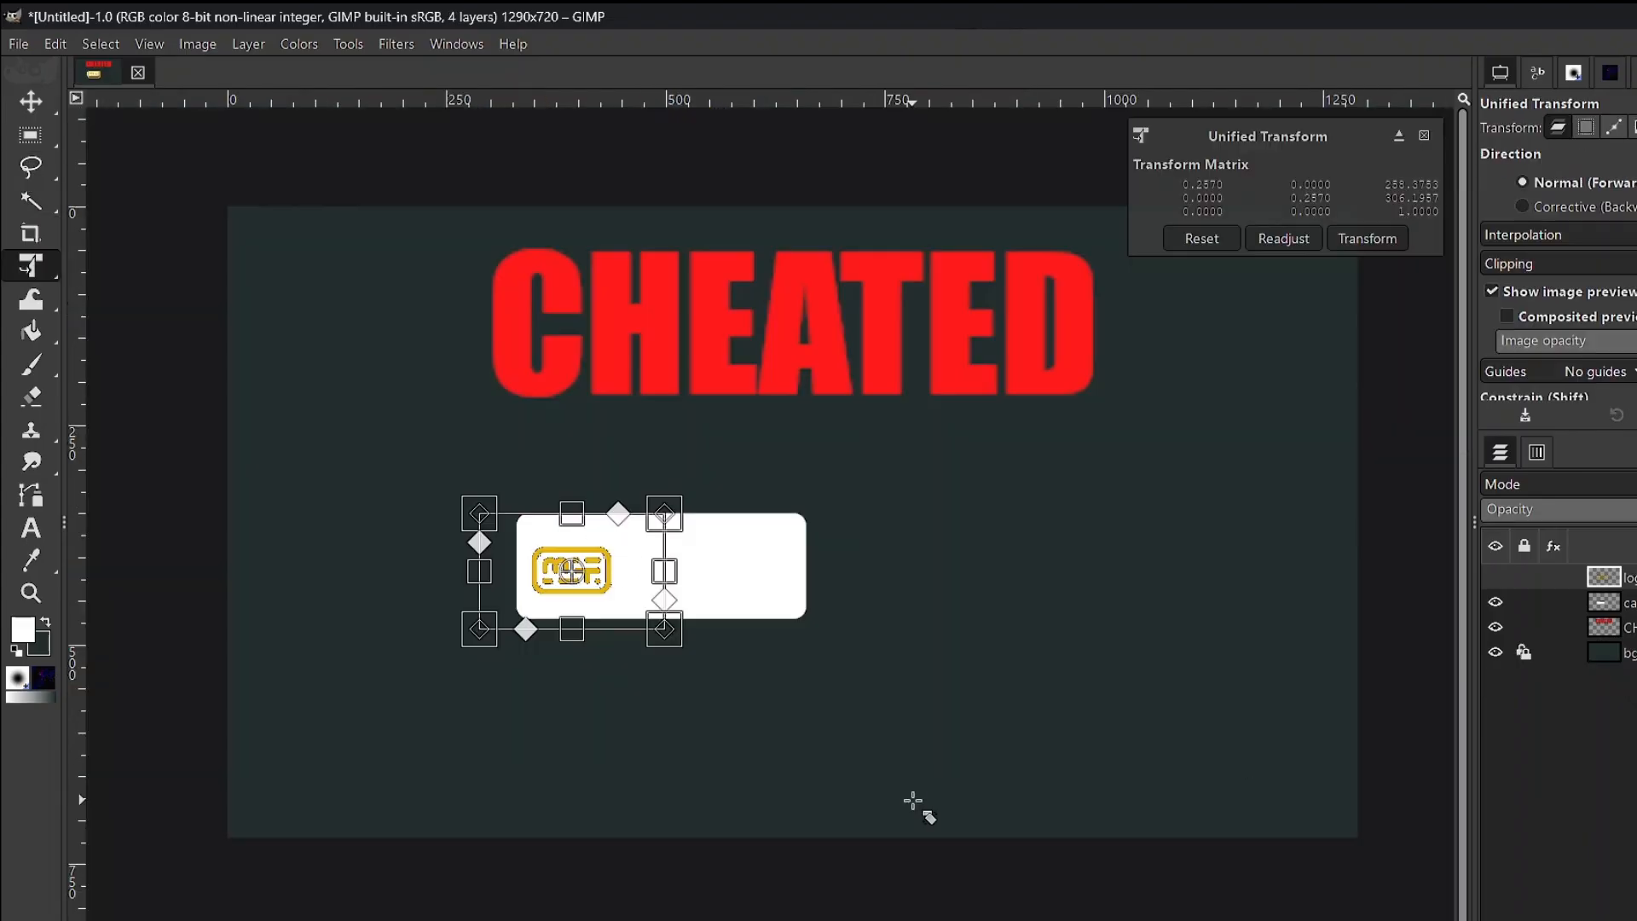
pyautogui.press('Return')
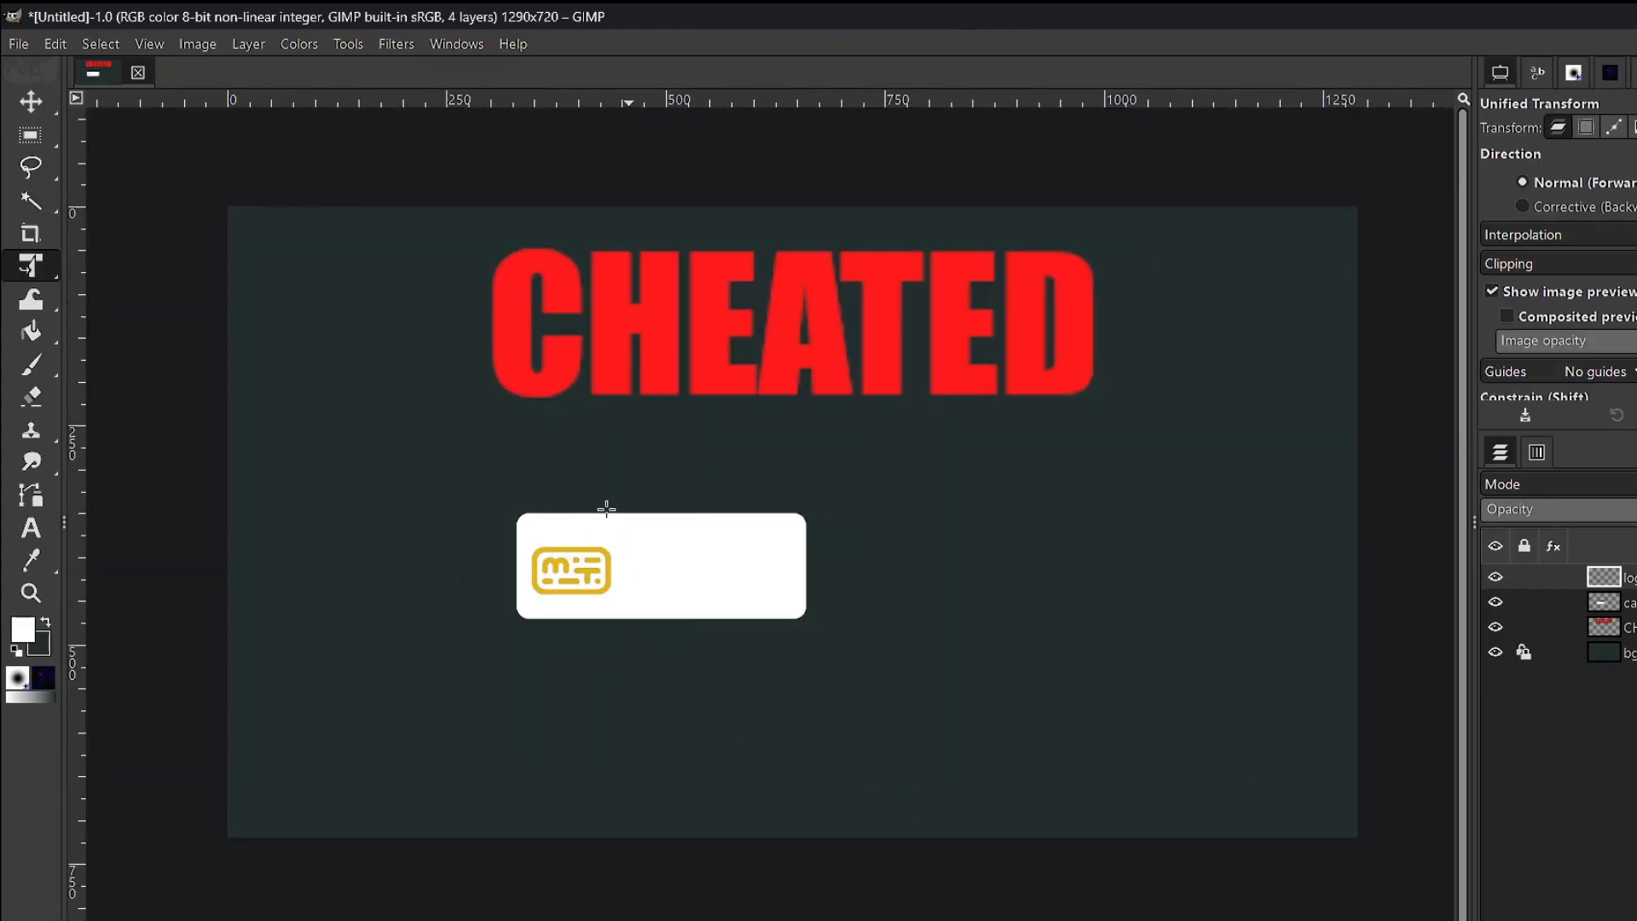
# Step: Reposition the Monkeytype logo with Unified Transform so it sits vertically centred near the white card's left edge
pyautogui.click(553, 573)
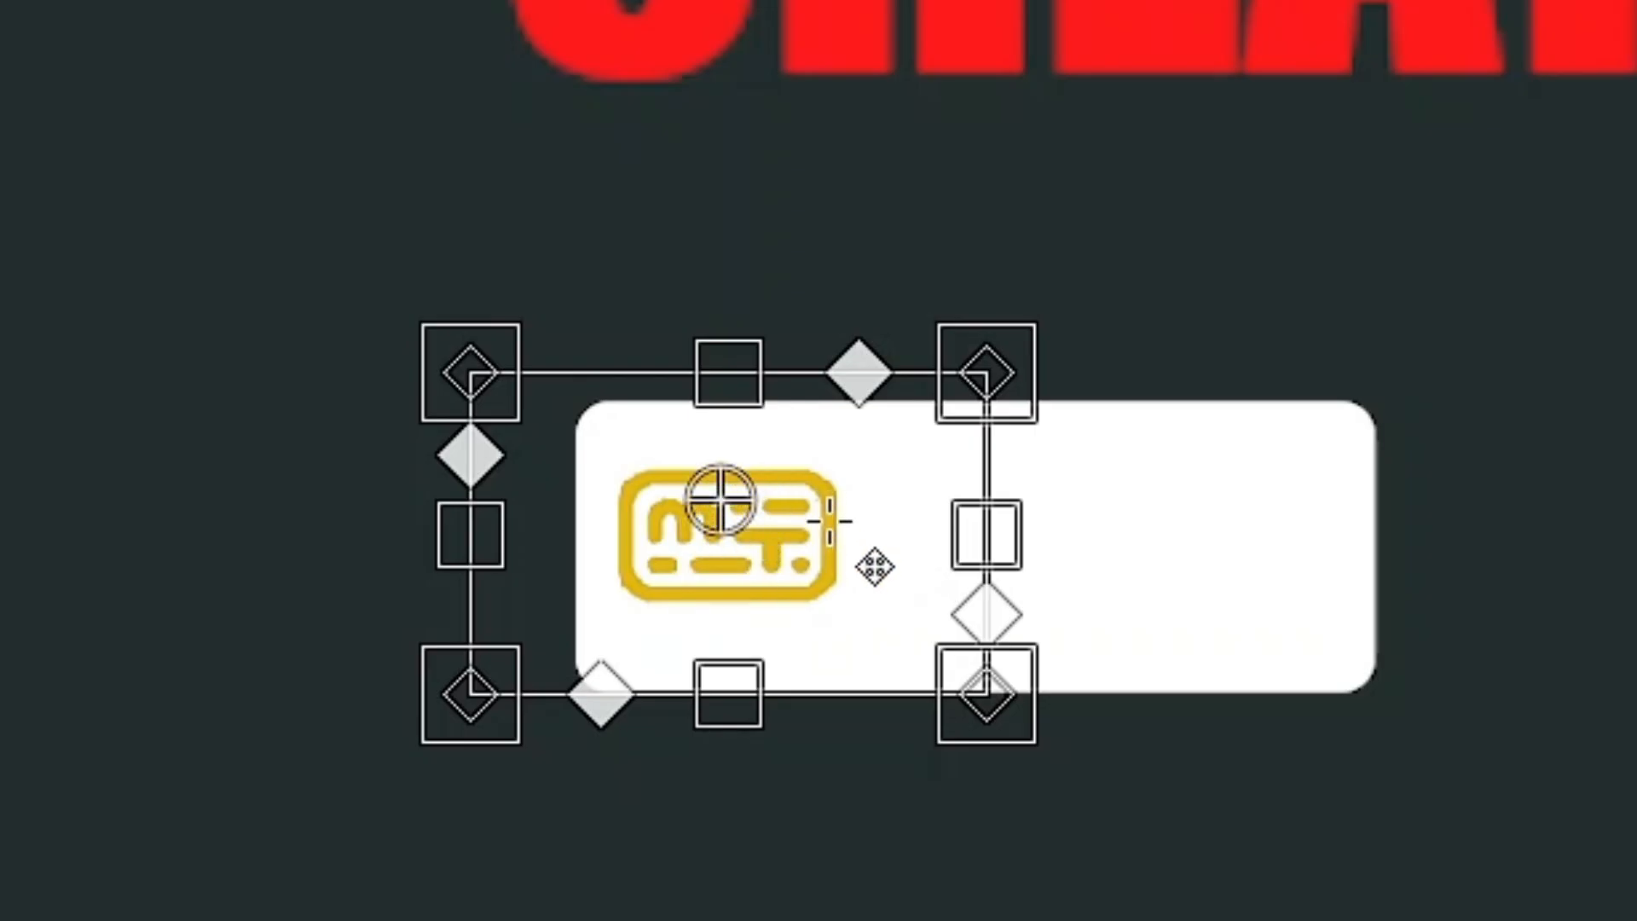
pyautogui.moveTo(824, 528); pyautogui.dragTo(819, 555)
pyautogui.press('Return')
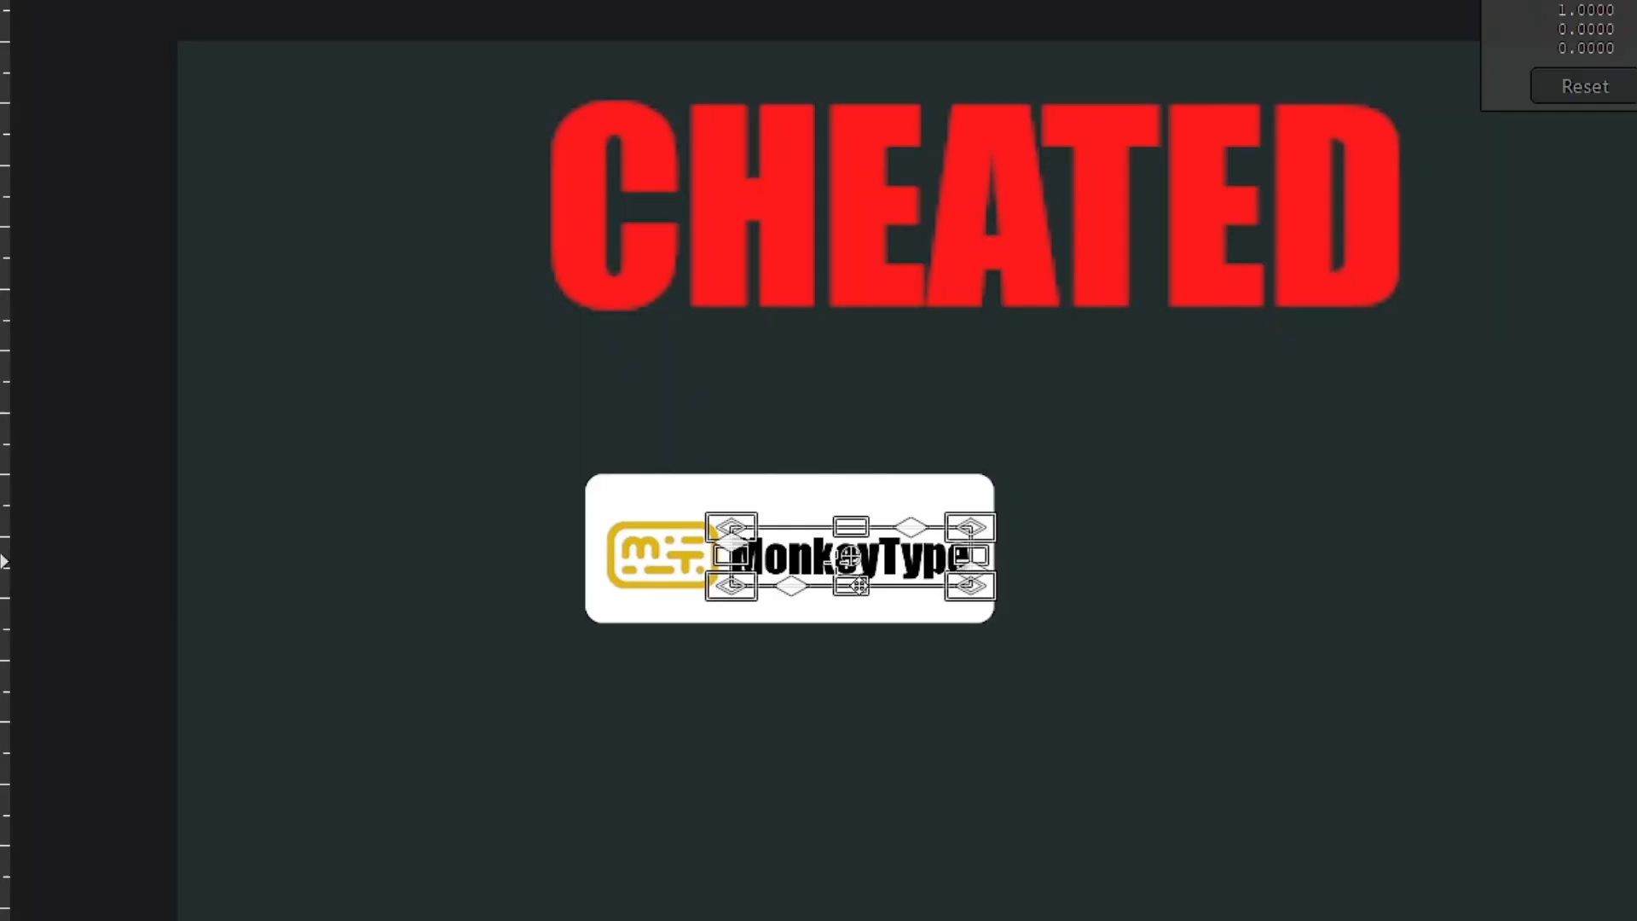
# Step: Reopen the rasterized MonkeyType text for editing, discarding its modifications, and select all of its characters
pyautogui.press('t')
pyautogui.click(841, 573)
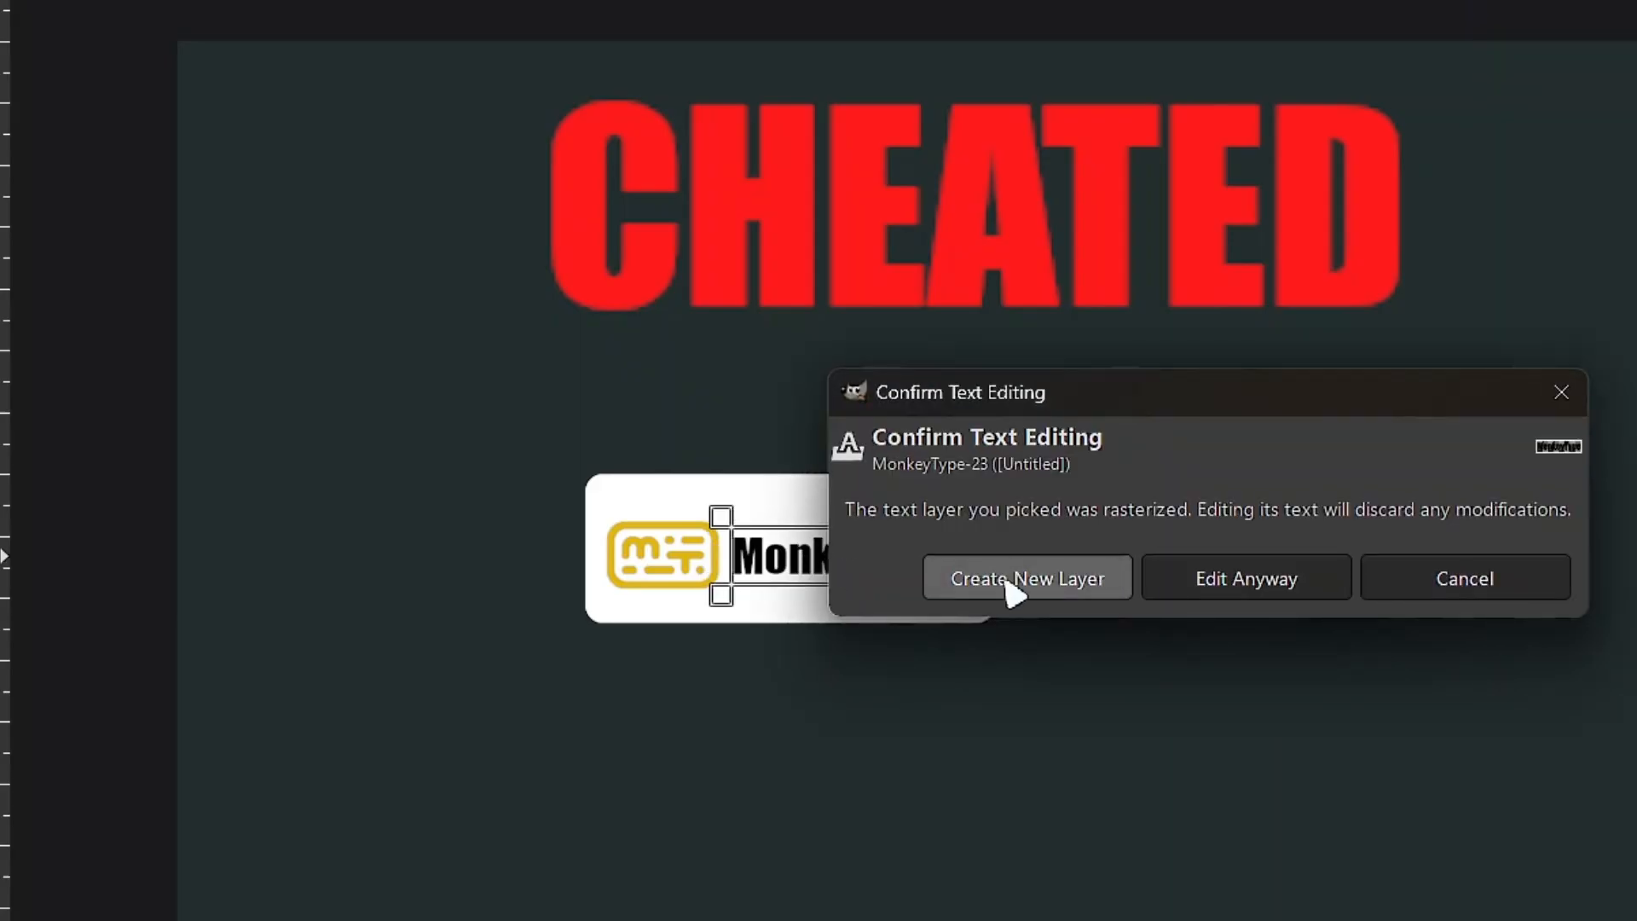
pyautogui.click(1232, 580)
pyautogui.hotkey('ctrl', 'a')
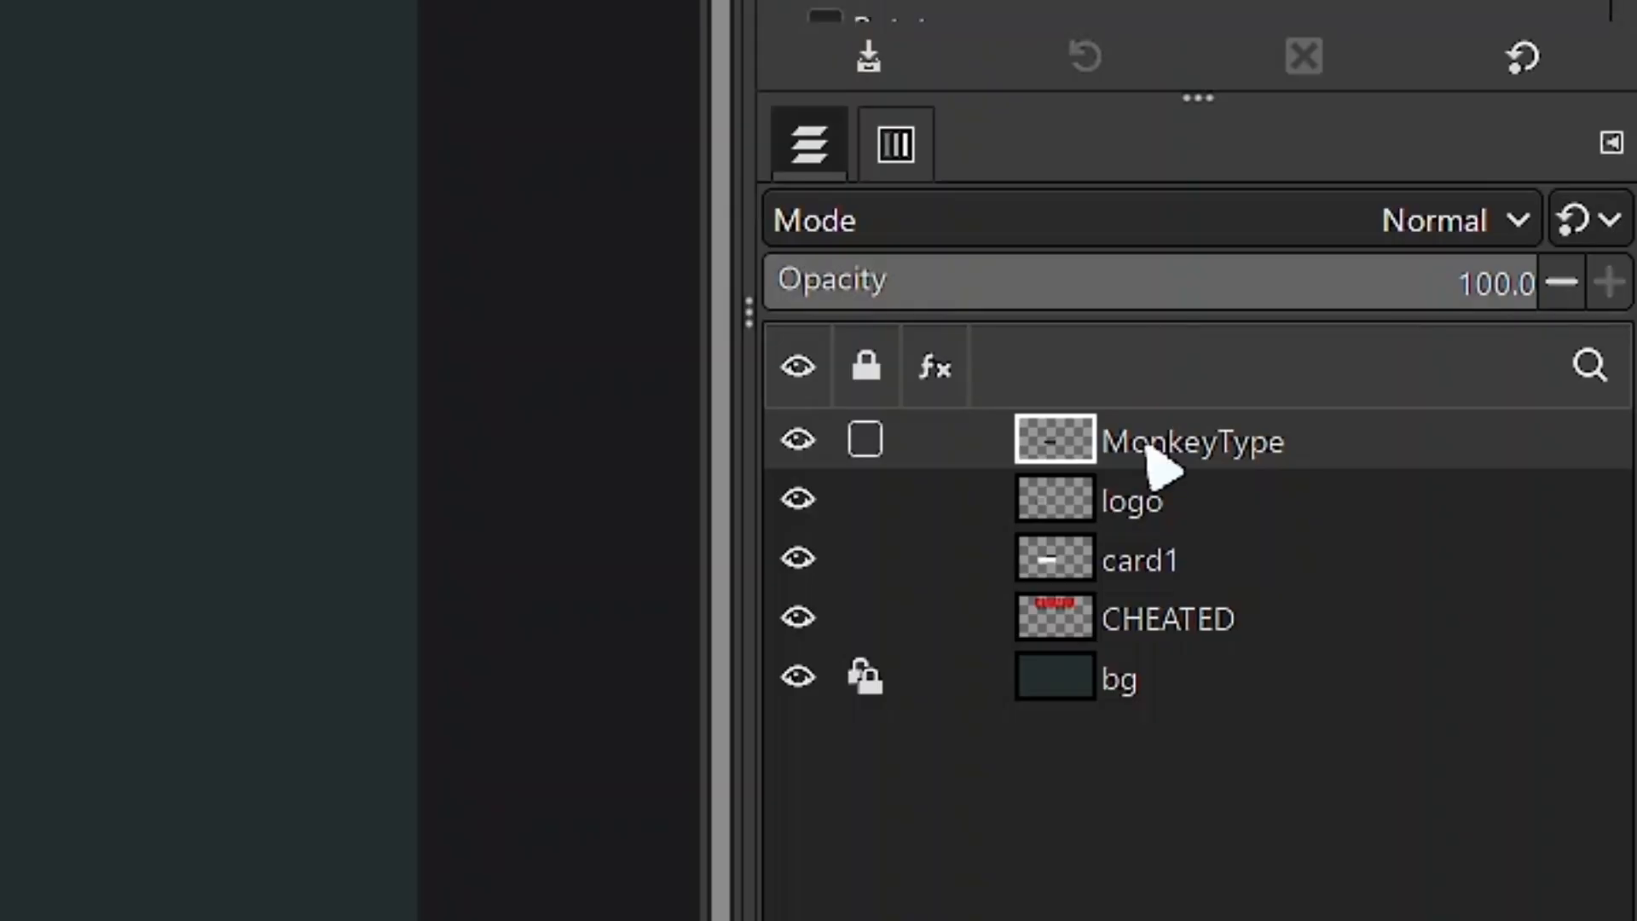
# Step: Select the MonkeyType, logo and card1 layers together and create a new layer group for them
pyautogui.keyDown('shift'); pyautogui.click(1186, 556); pyautogui.keyUp('shift')
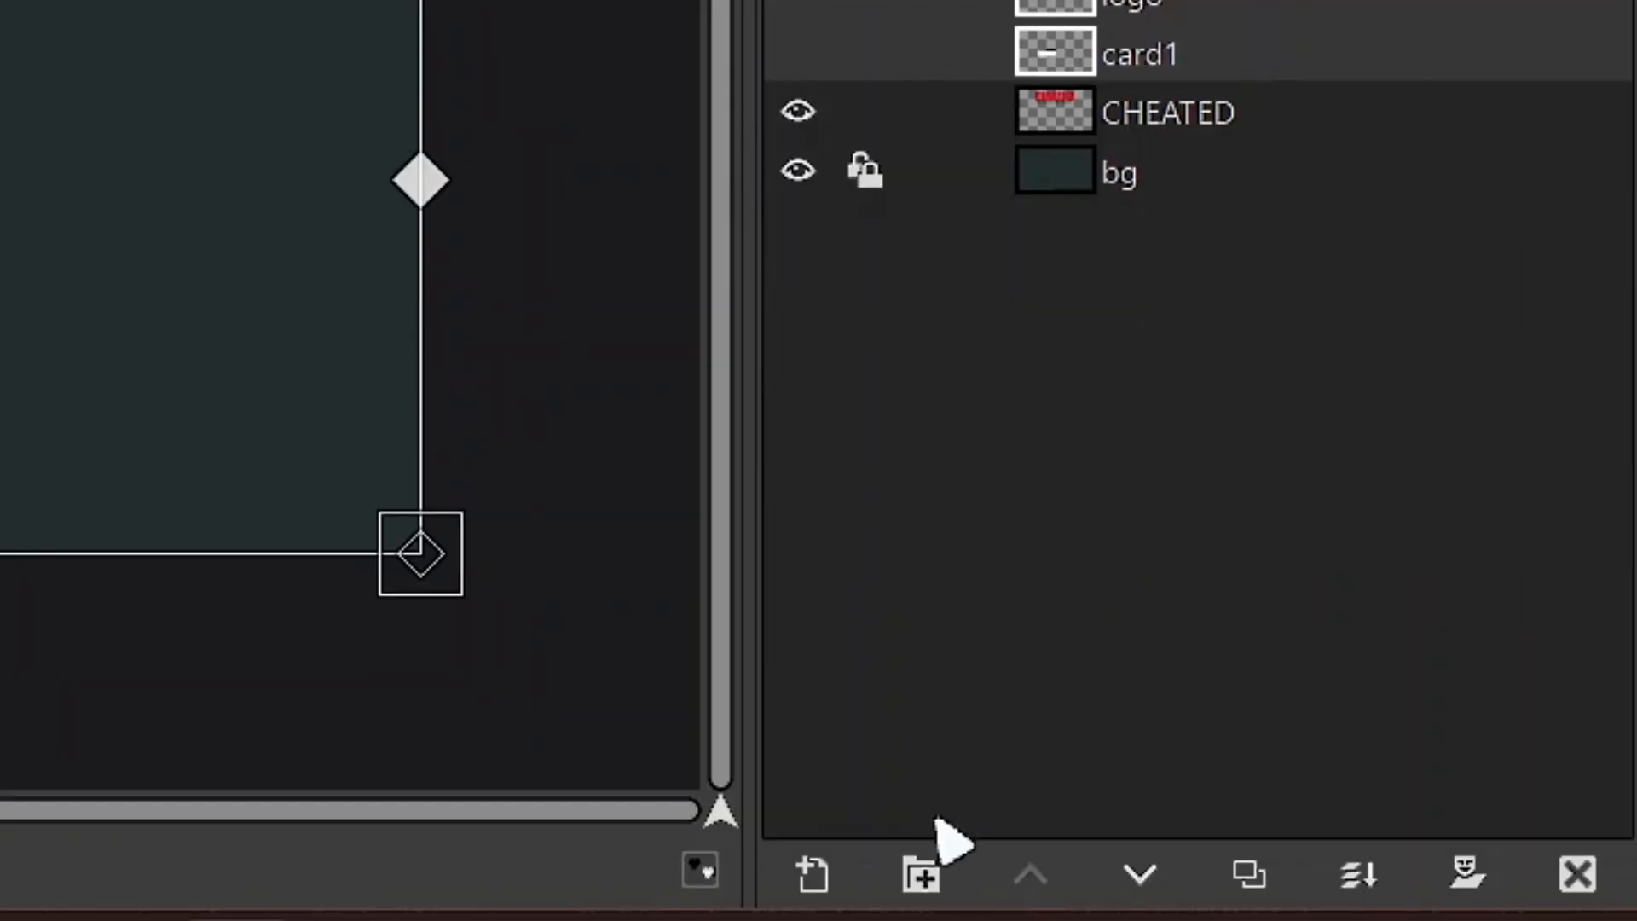
pyautogui.click(938, 880)
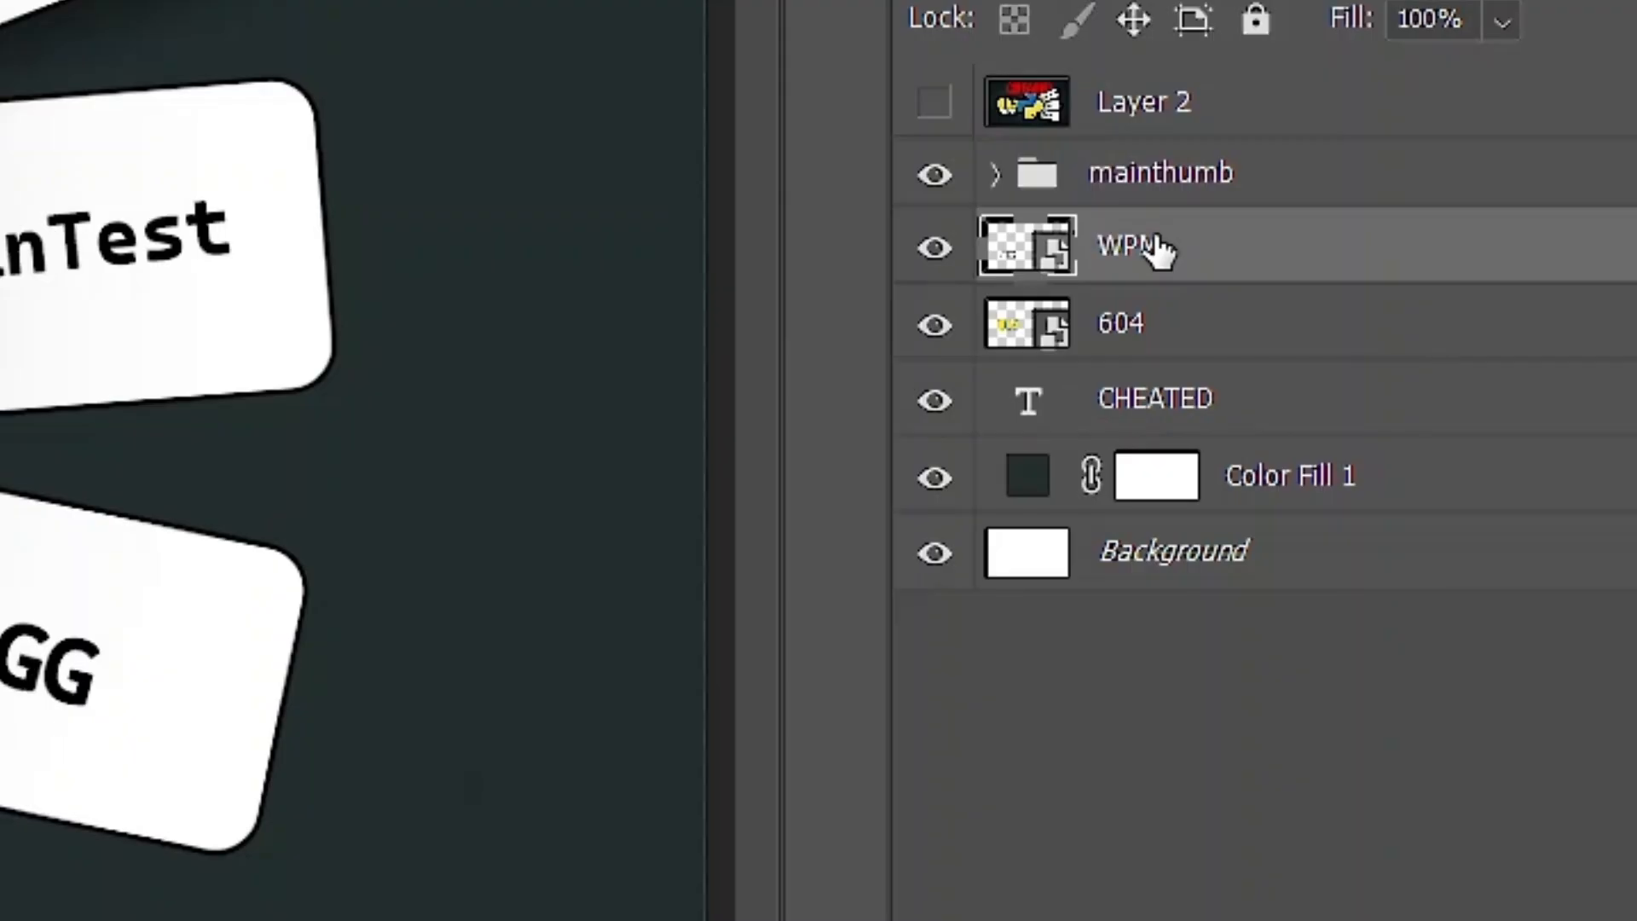
# Step: Switch to Photoshop, group the WPM, 604 and CHEATED layers, and expand the new group
pyautogui.keyDown('shift'); pyautogui.click(1183, 407); pyautogui.keyUp('shift')
pyautogui.hotkey('ctrl', 'g')
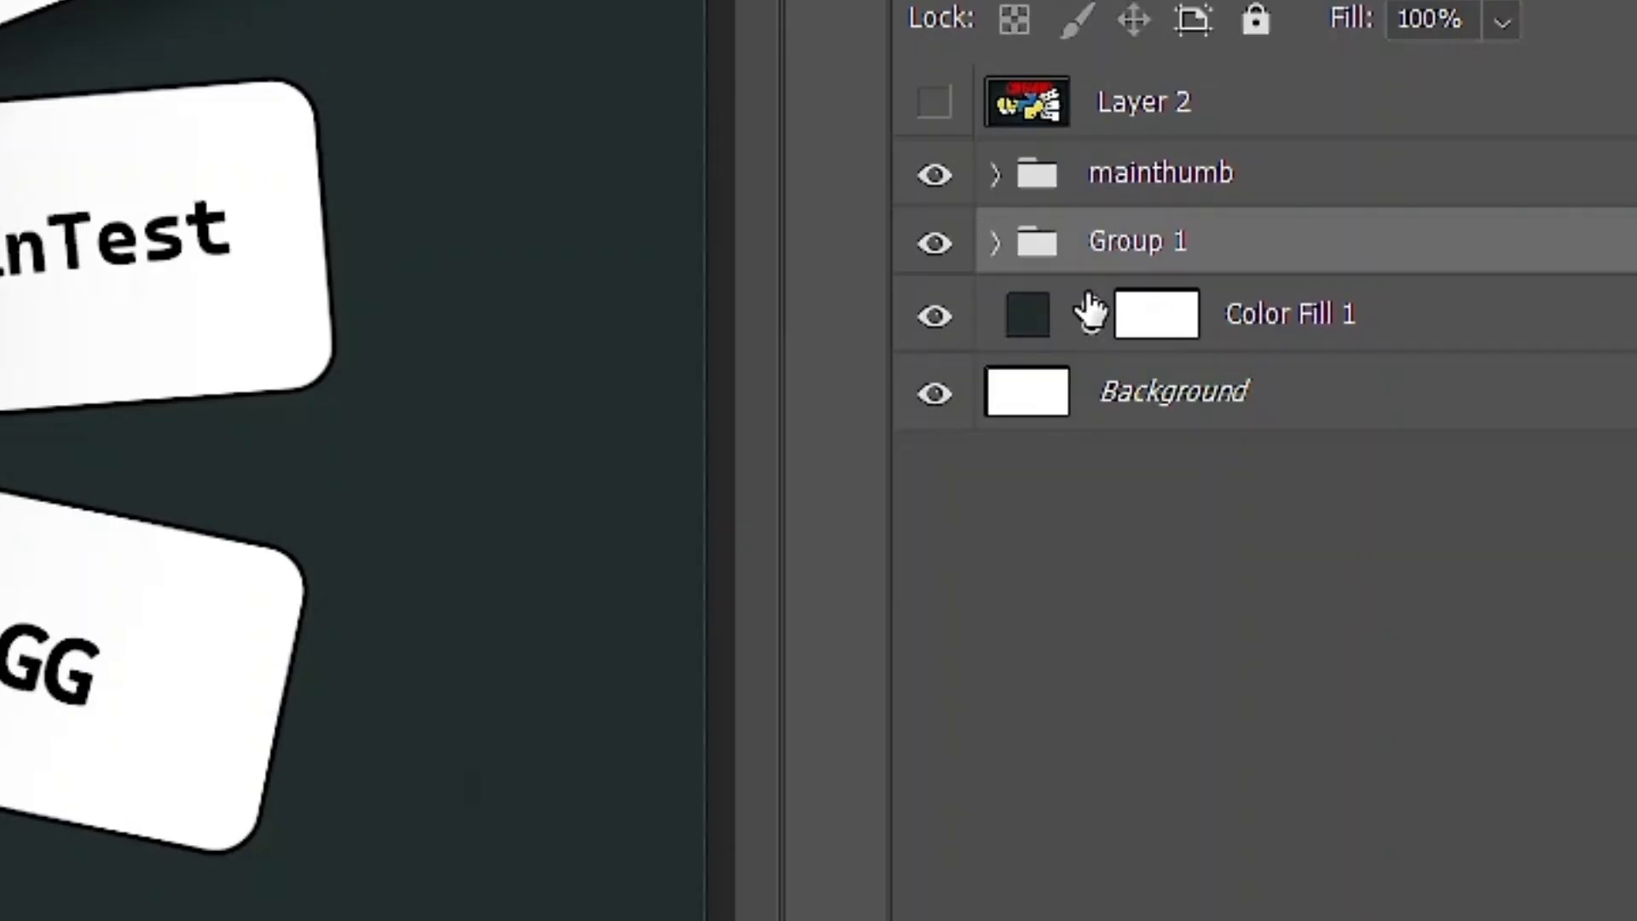
pyautogui.click(996, 248)
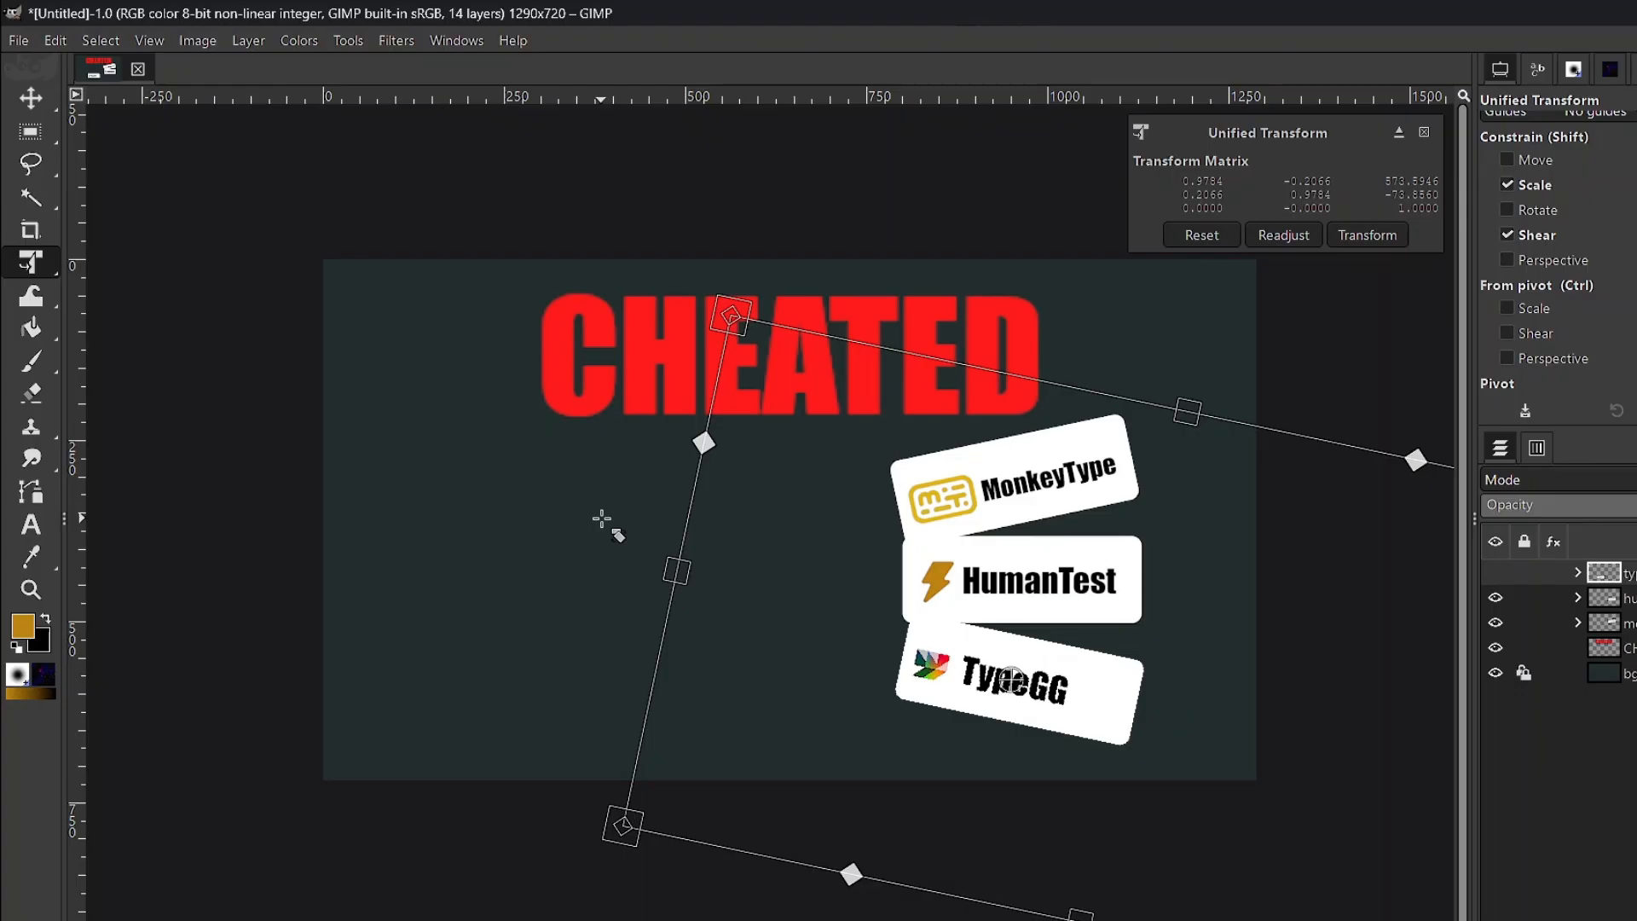
# Step: In GIMP, finish rotating the TypeGG card group clockwise so it fans out below the HumanTest card
pyautogui.moveTo(606, 519); pyautogui.dragTo(603, 529)
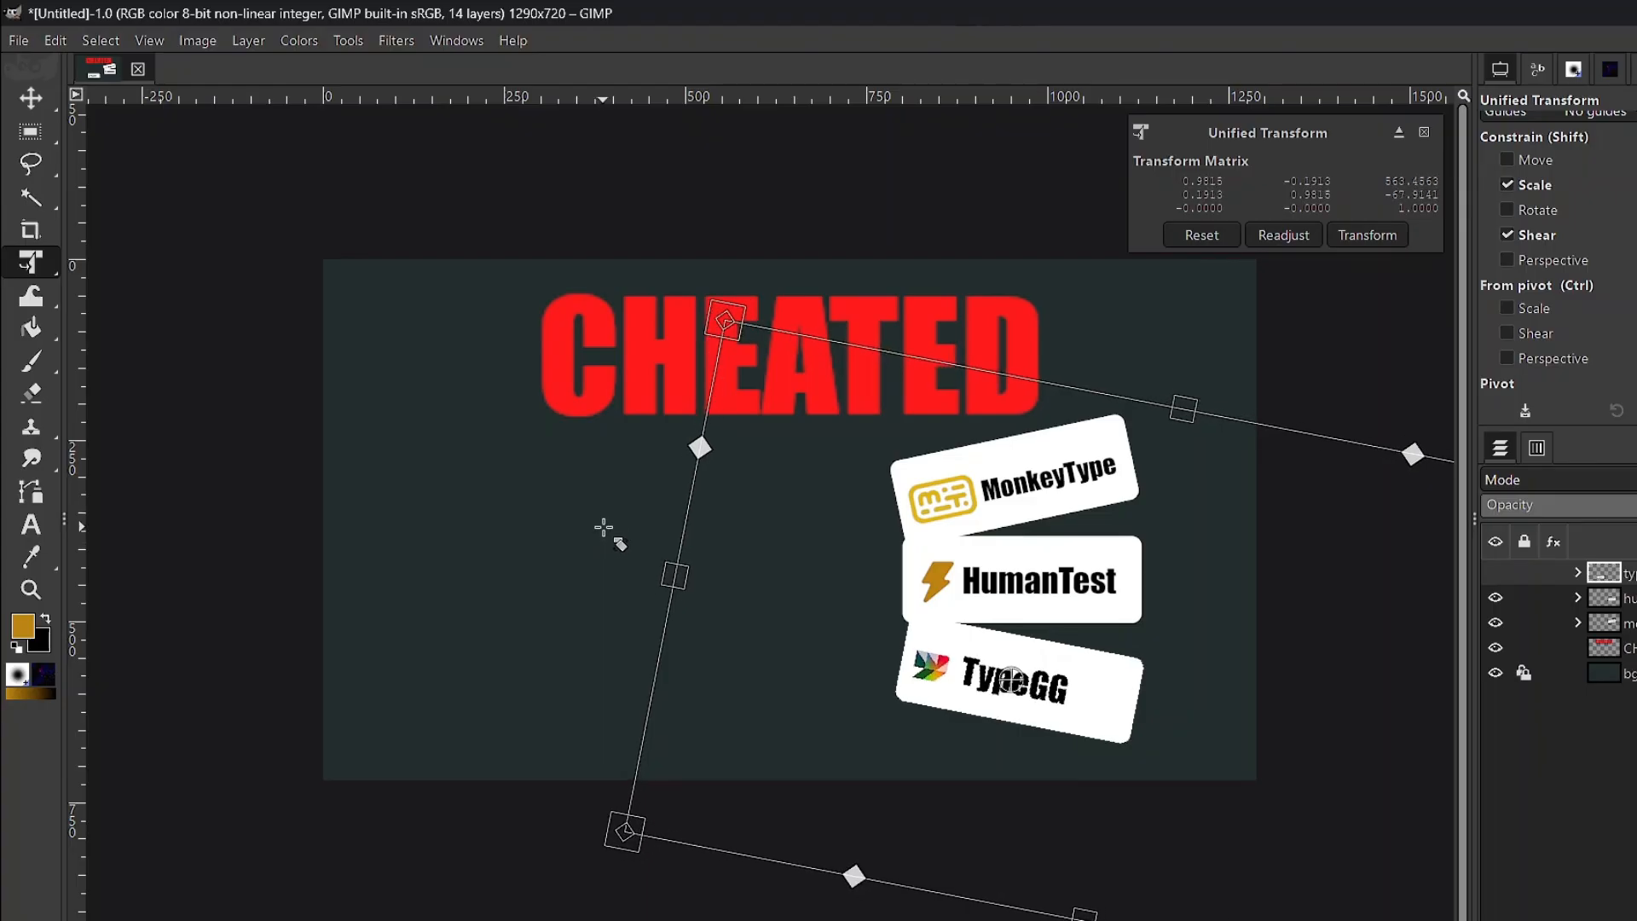
pyautogui.press('Return')
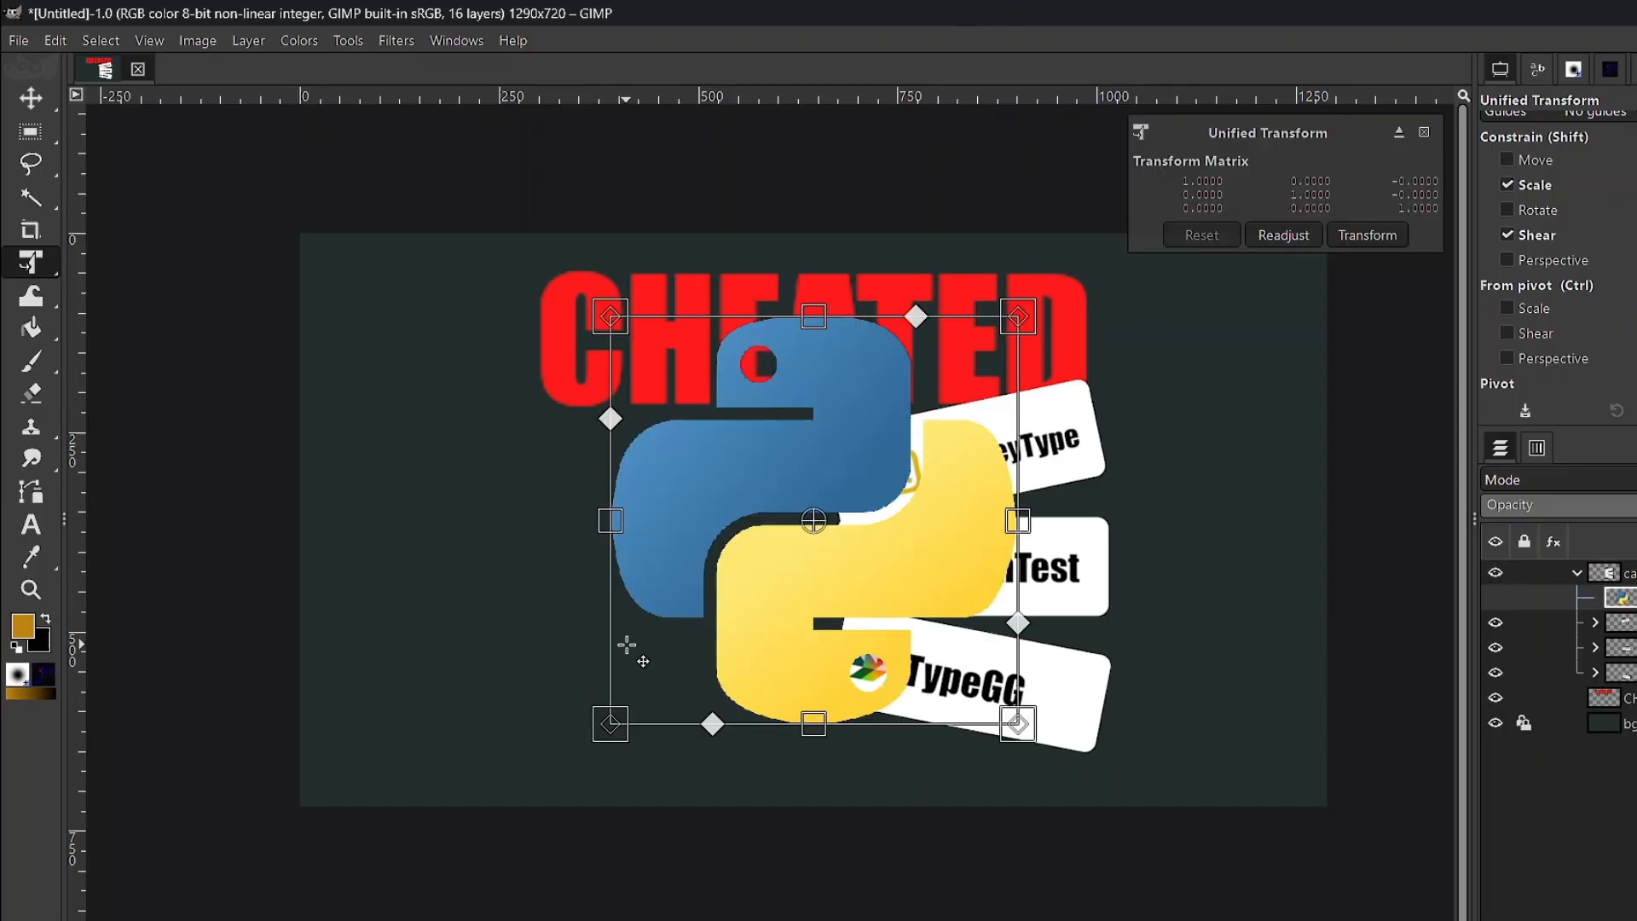
# Step: Scale the Python logo down beside the cards and move its layer out of the cards group to the top
pyautogui.moveTo(625, 651); pyautogui.dragTo(726, 536)
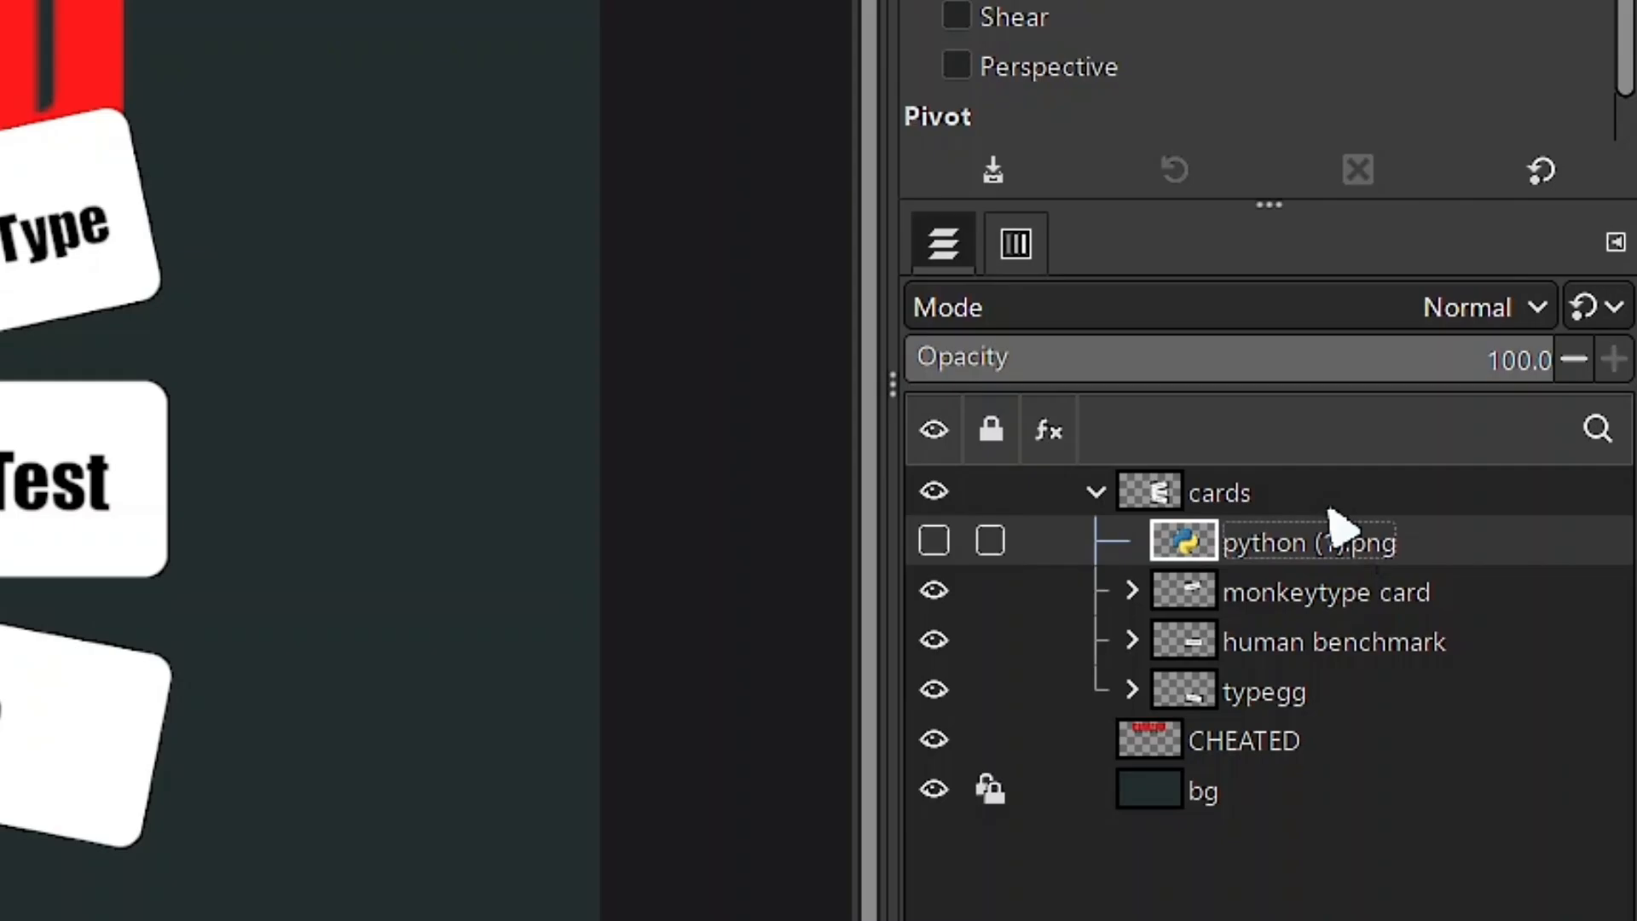
pyautogui.moveTo(1331, 517); pyautogui.dragTo(1264, 473)
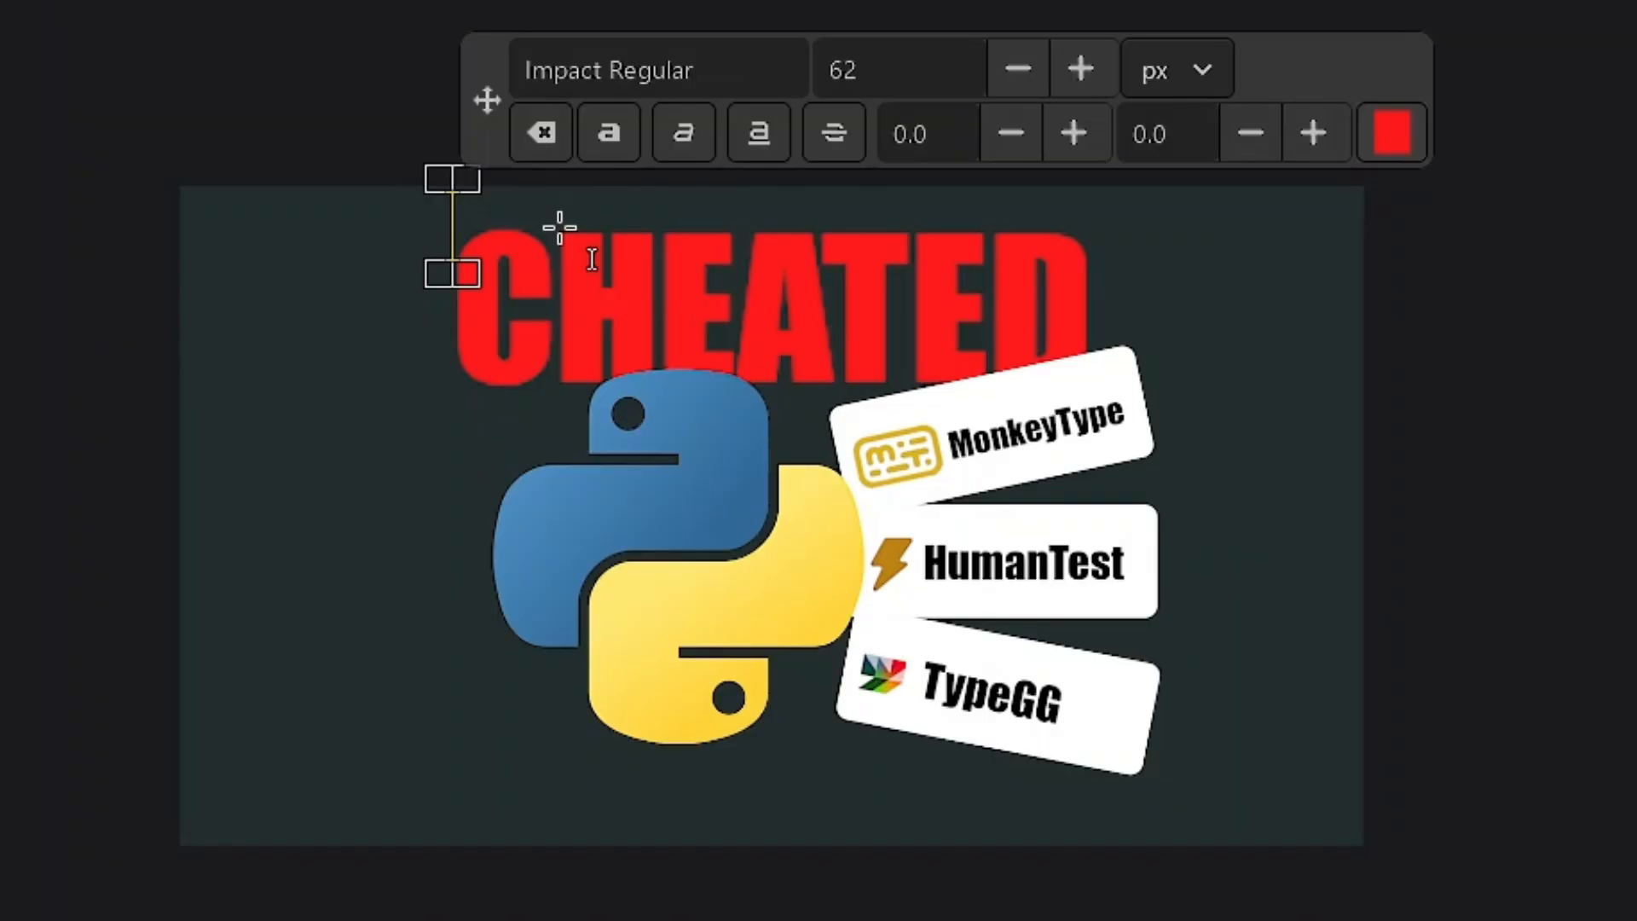
# Step: Add the text 604 in Impact with a golden-brown colour and scale it up to the left of the Python logo
pyautogui.write('604')
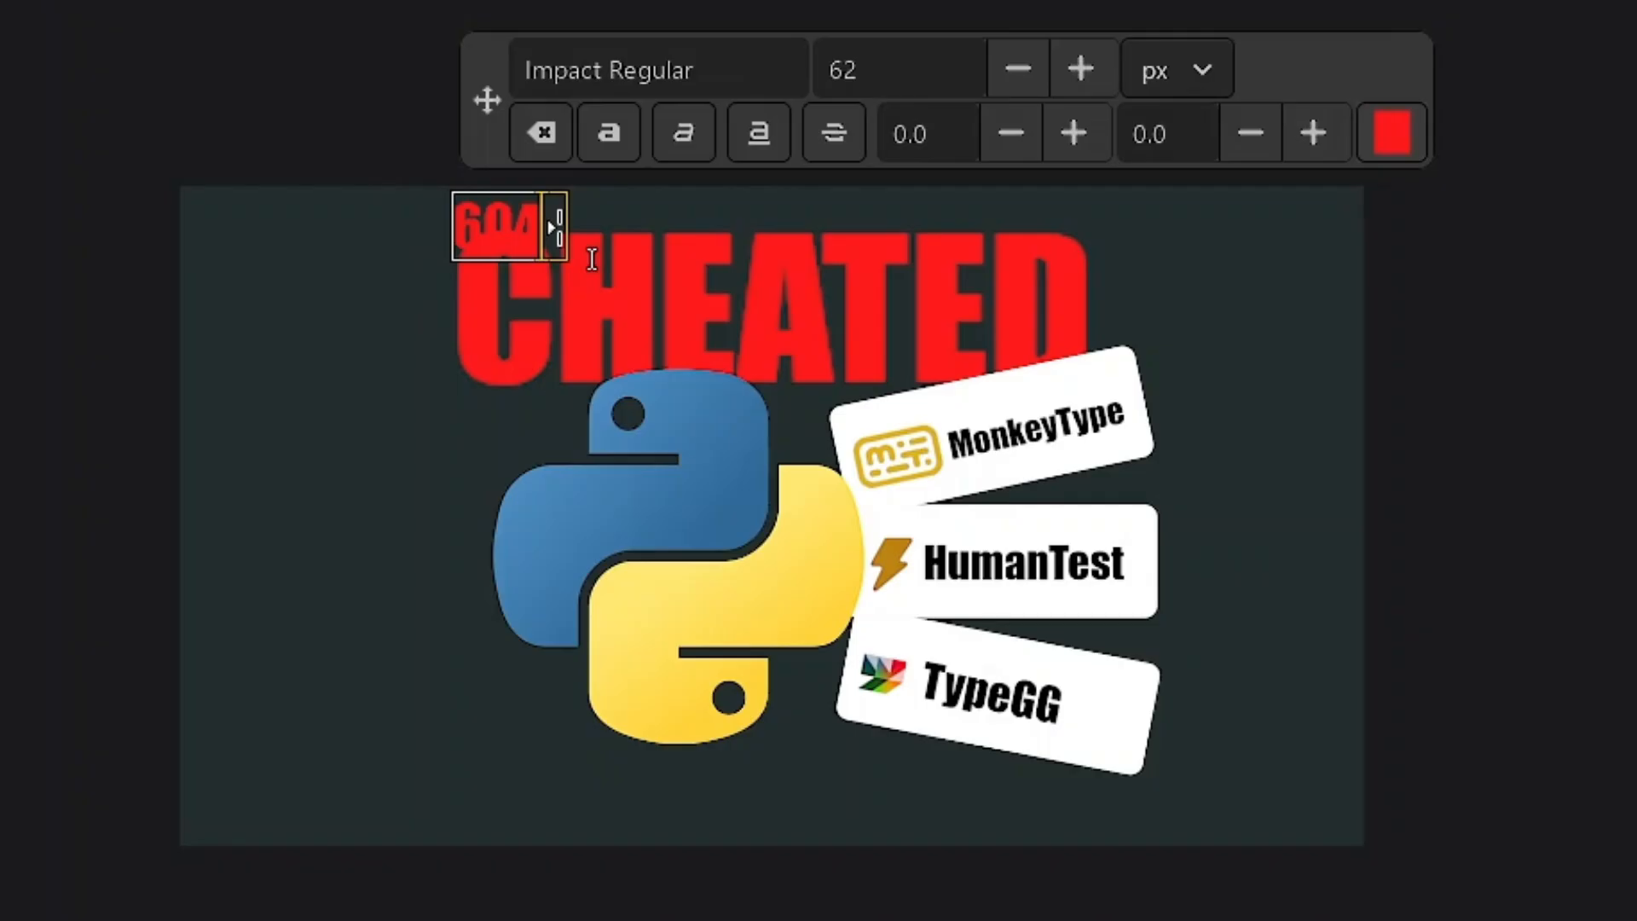
pyautogui.hotkey('ctrl', 'a')
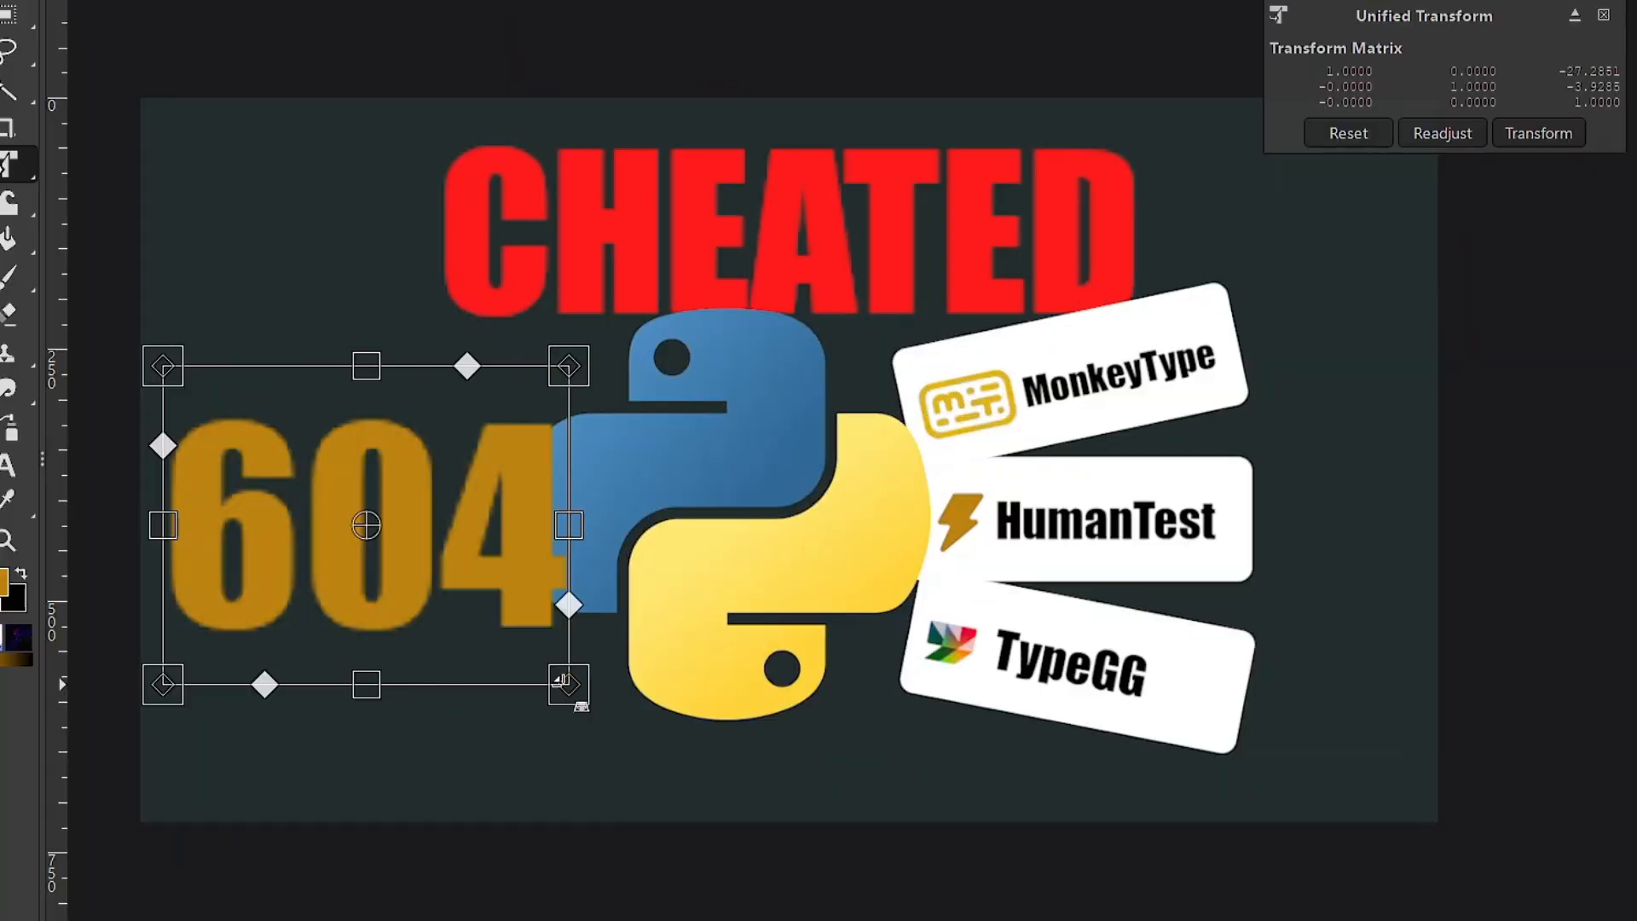
pyautogui.moveTo(562, 679); pyautogui.dragTo(545, 670)
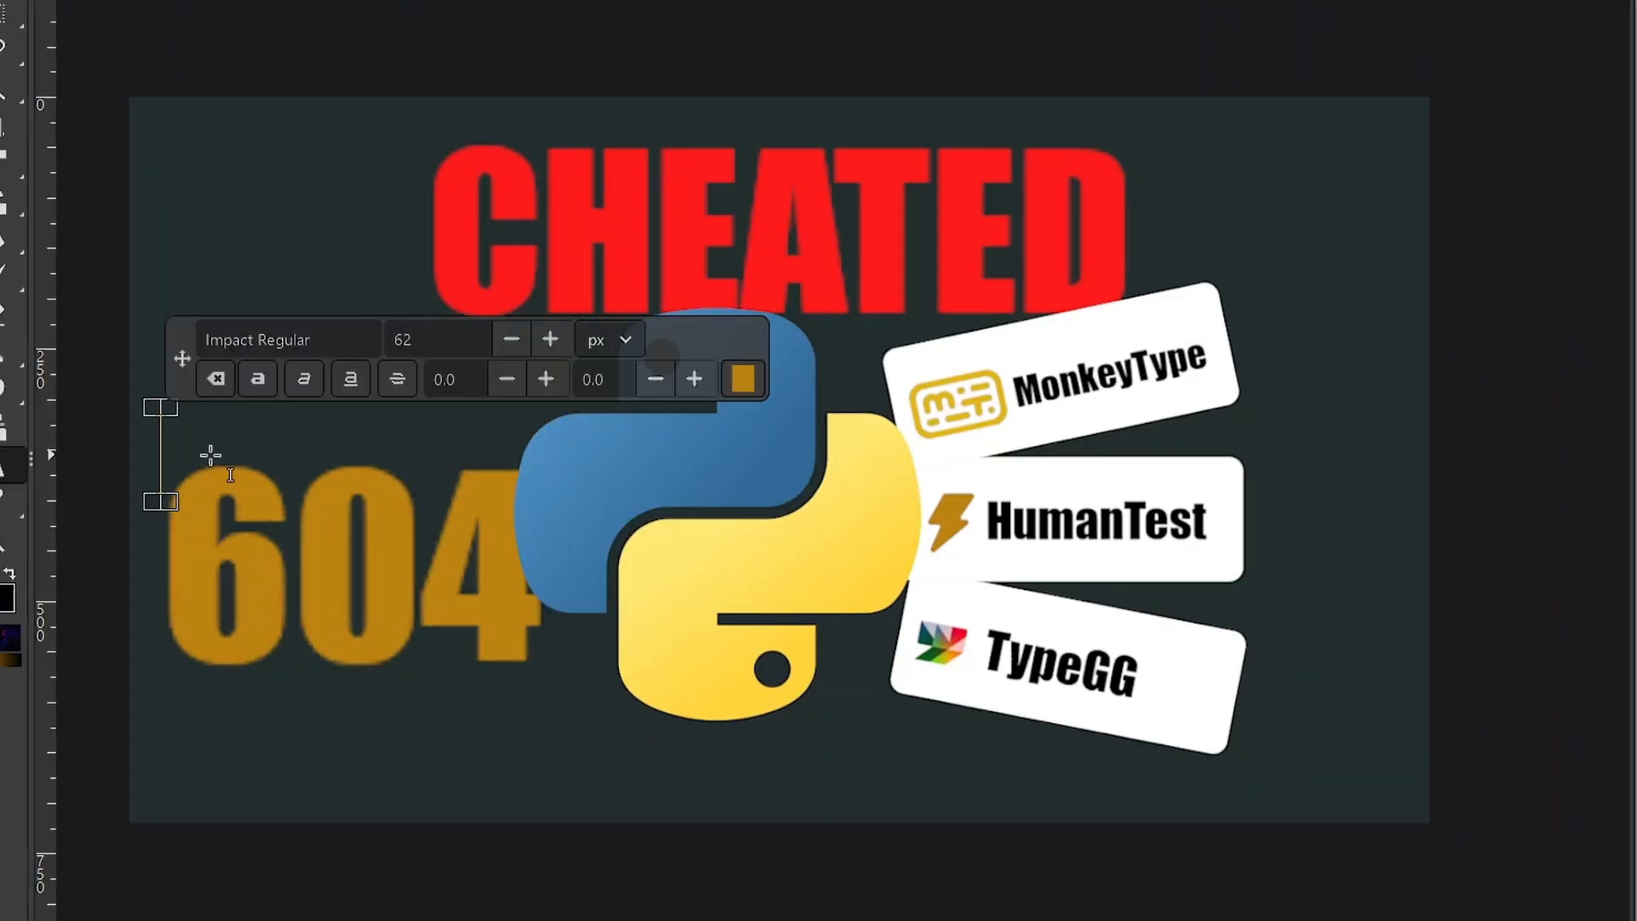
# Step: Add large white WPM text above 604, then shift the texts, Python logo and cards together into place below the headline
pyautogui.write('WPM')
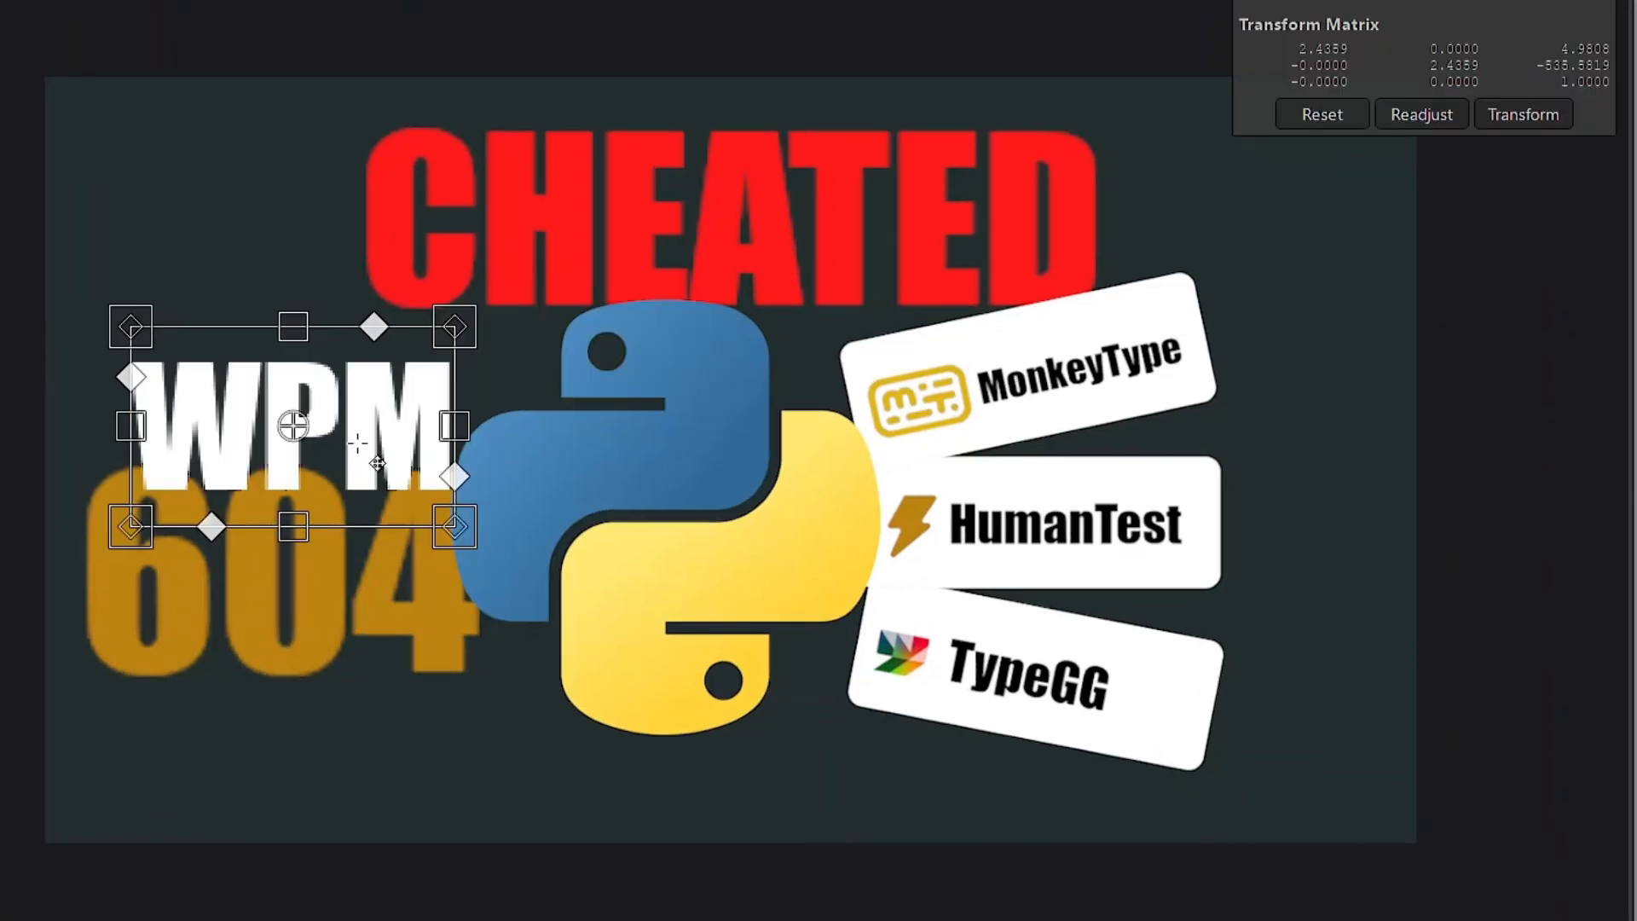
pyautogui.press('Return')
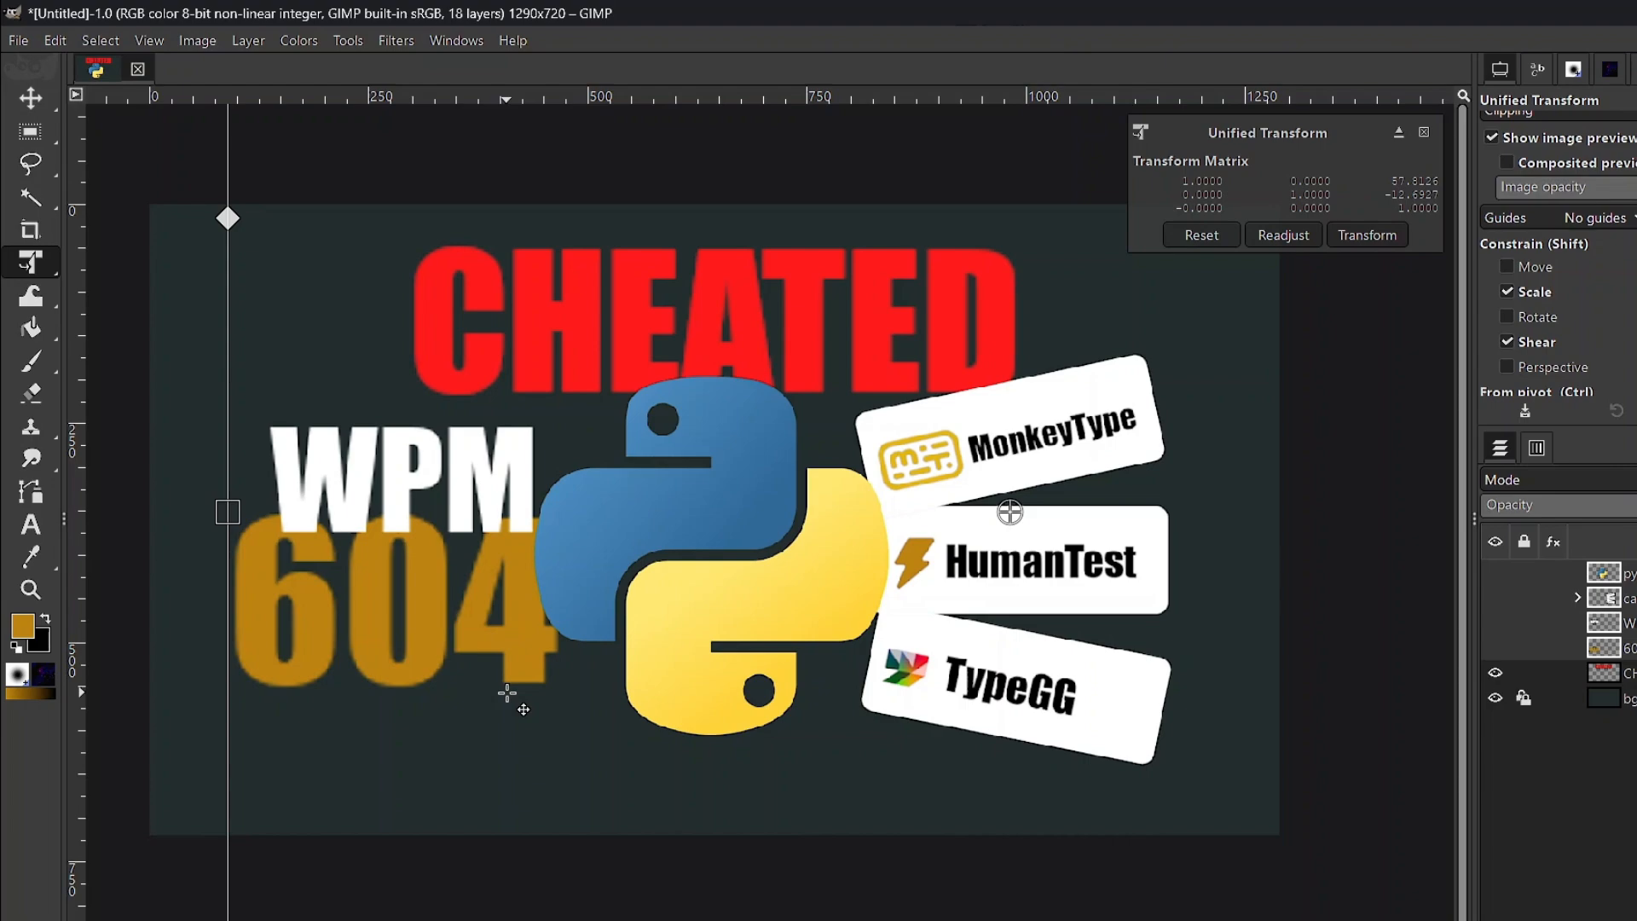
pyautogui.press('Return')
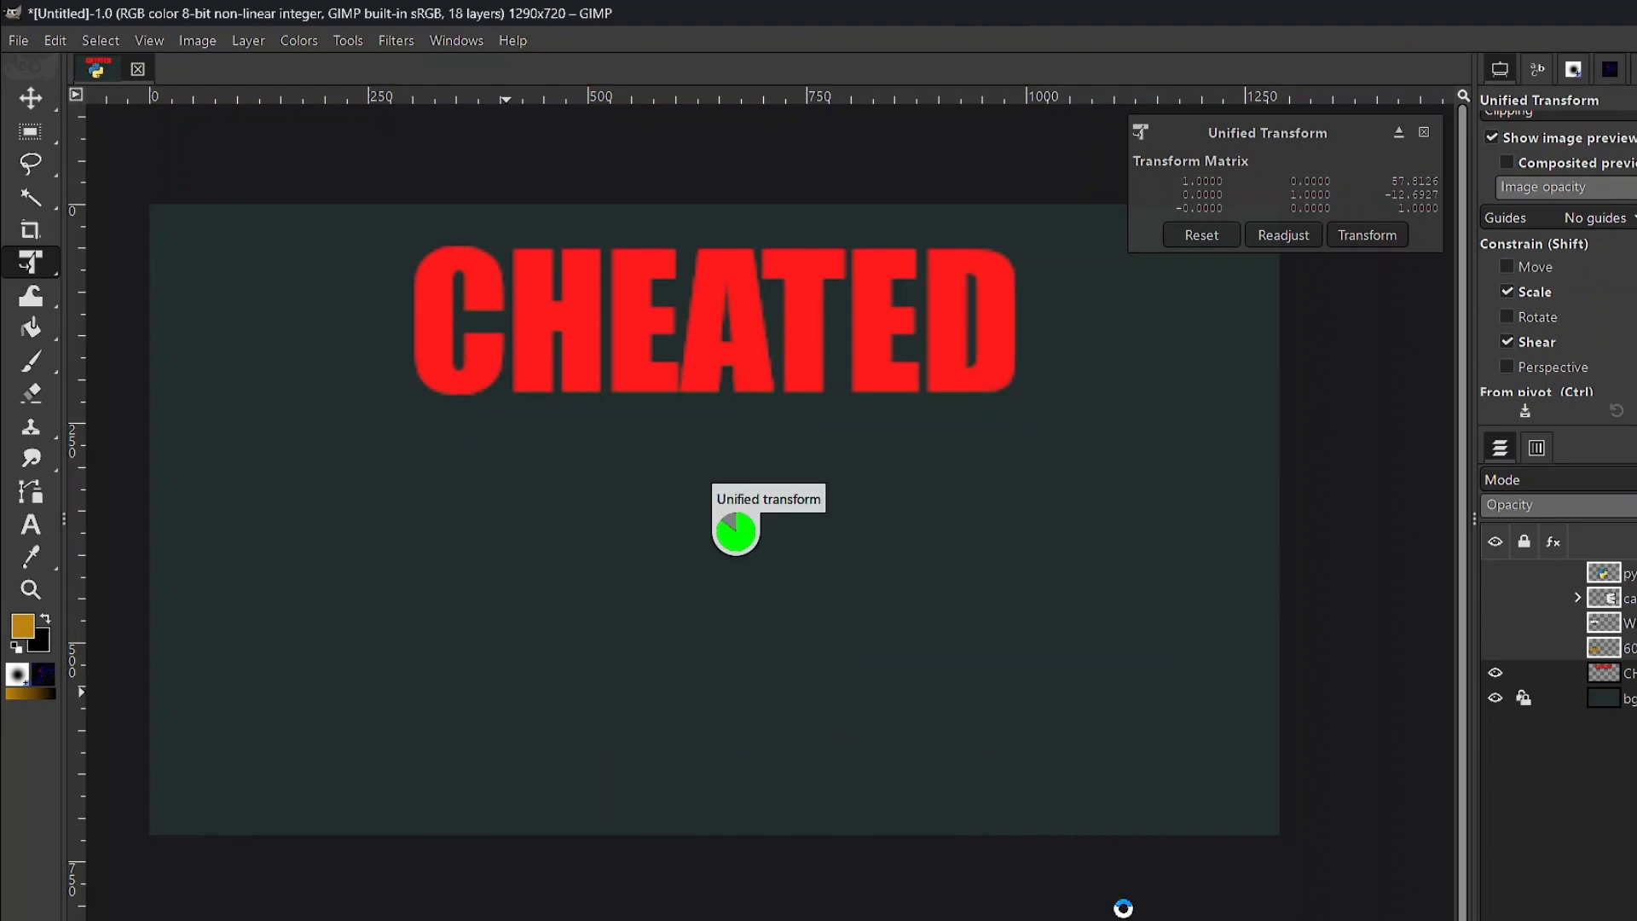
# Step: Try to apply a Drop Shadow with an increased grow radius to the whole cards group, and expand the group
pyautogui.click(1144, 512)
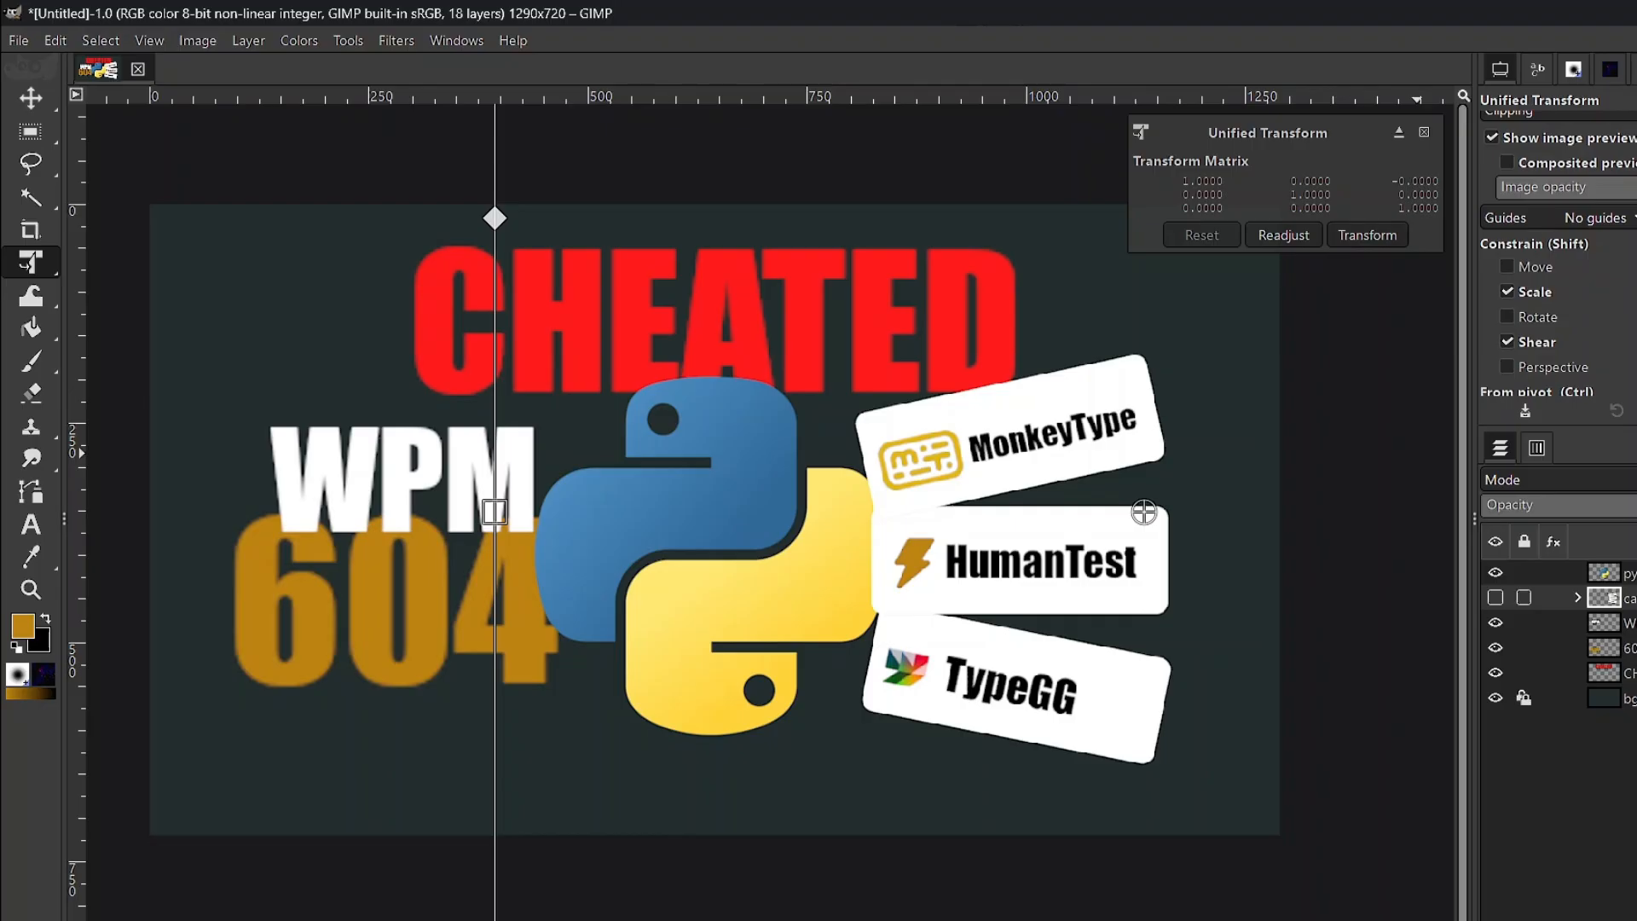
pyautogui.click(397, 40)
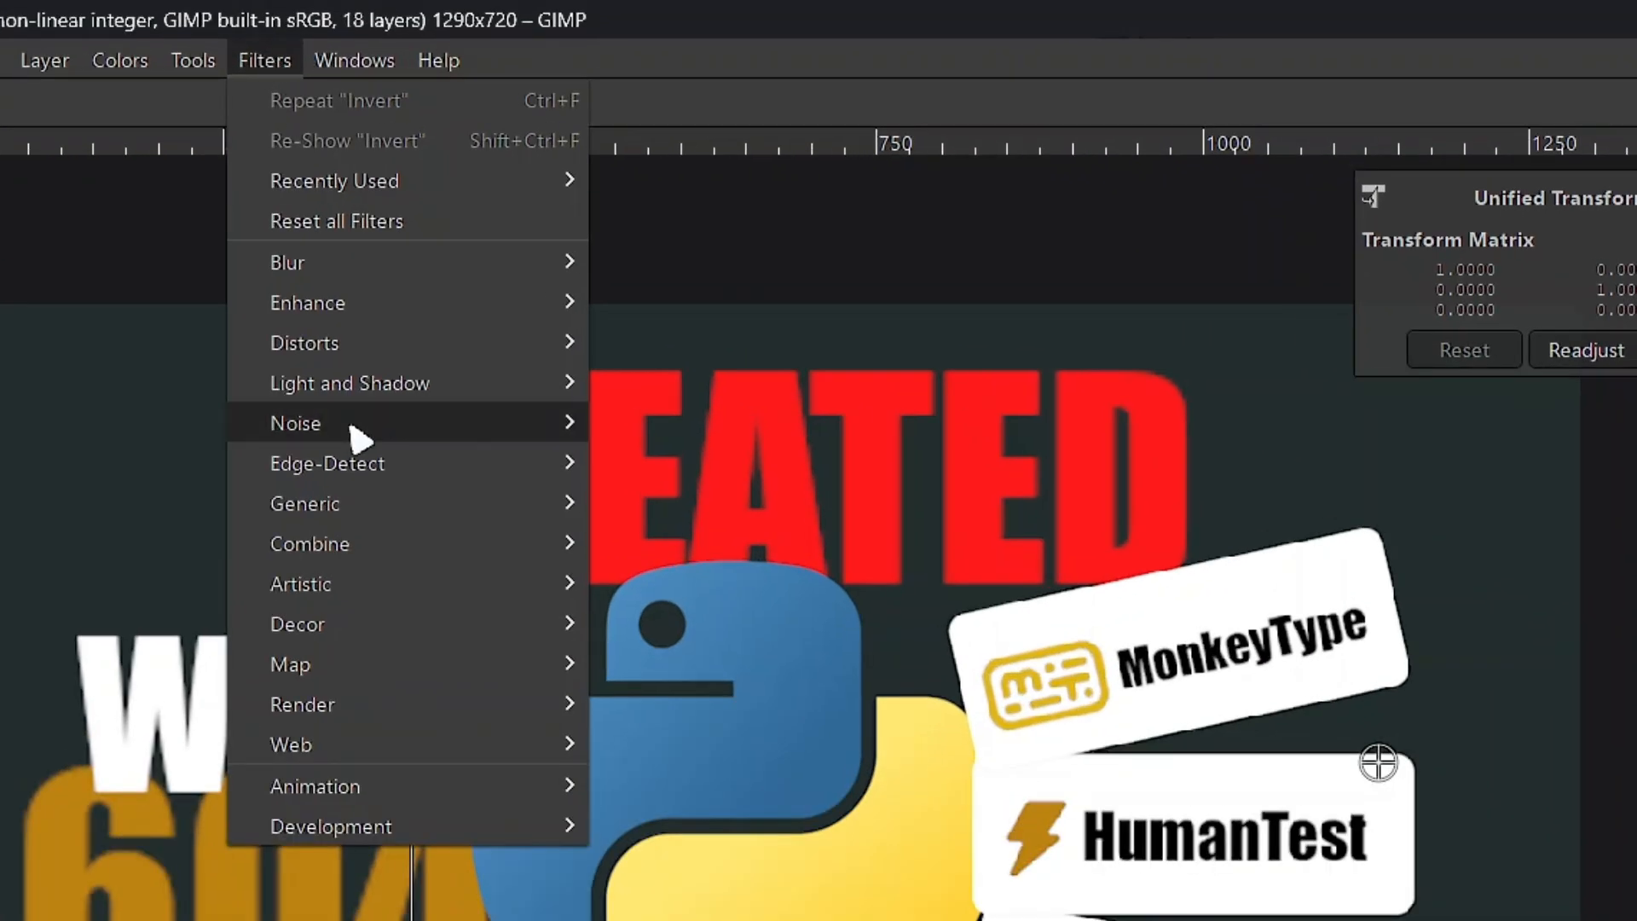
pyautogui.moveTo(470, 265)
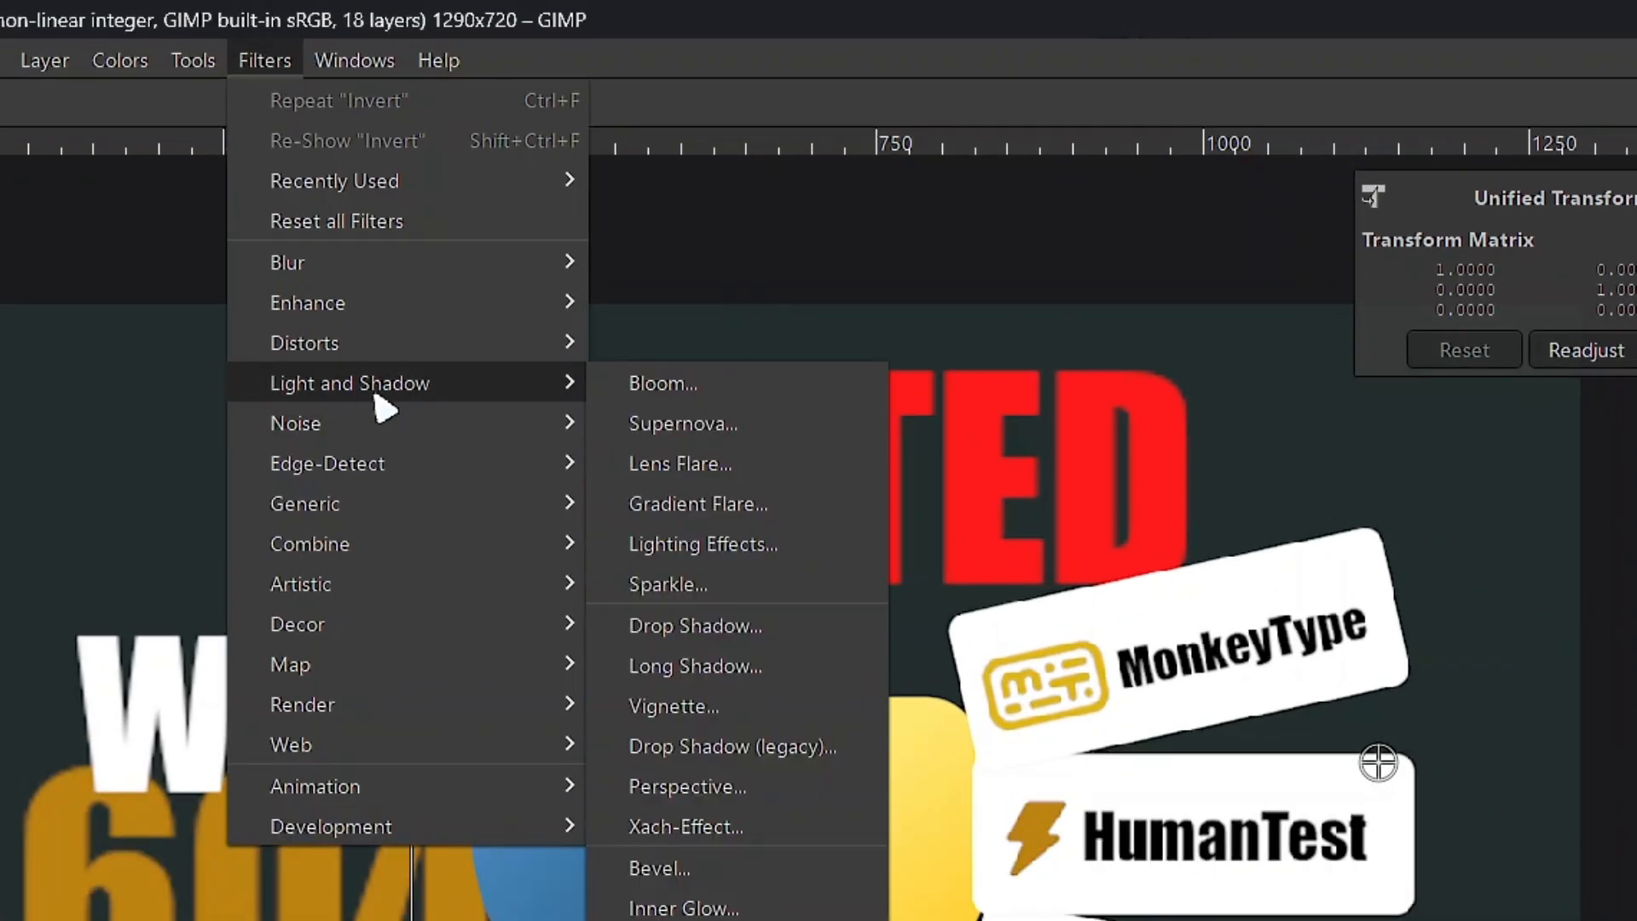
pyautogui.click(713, 627)
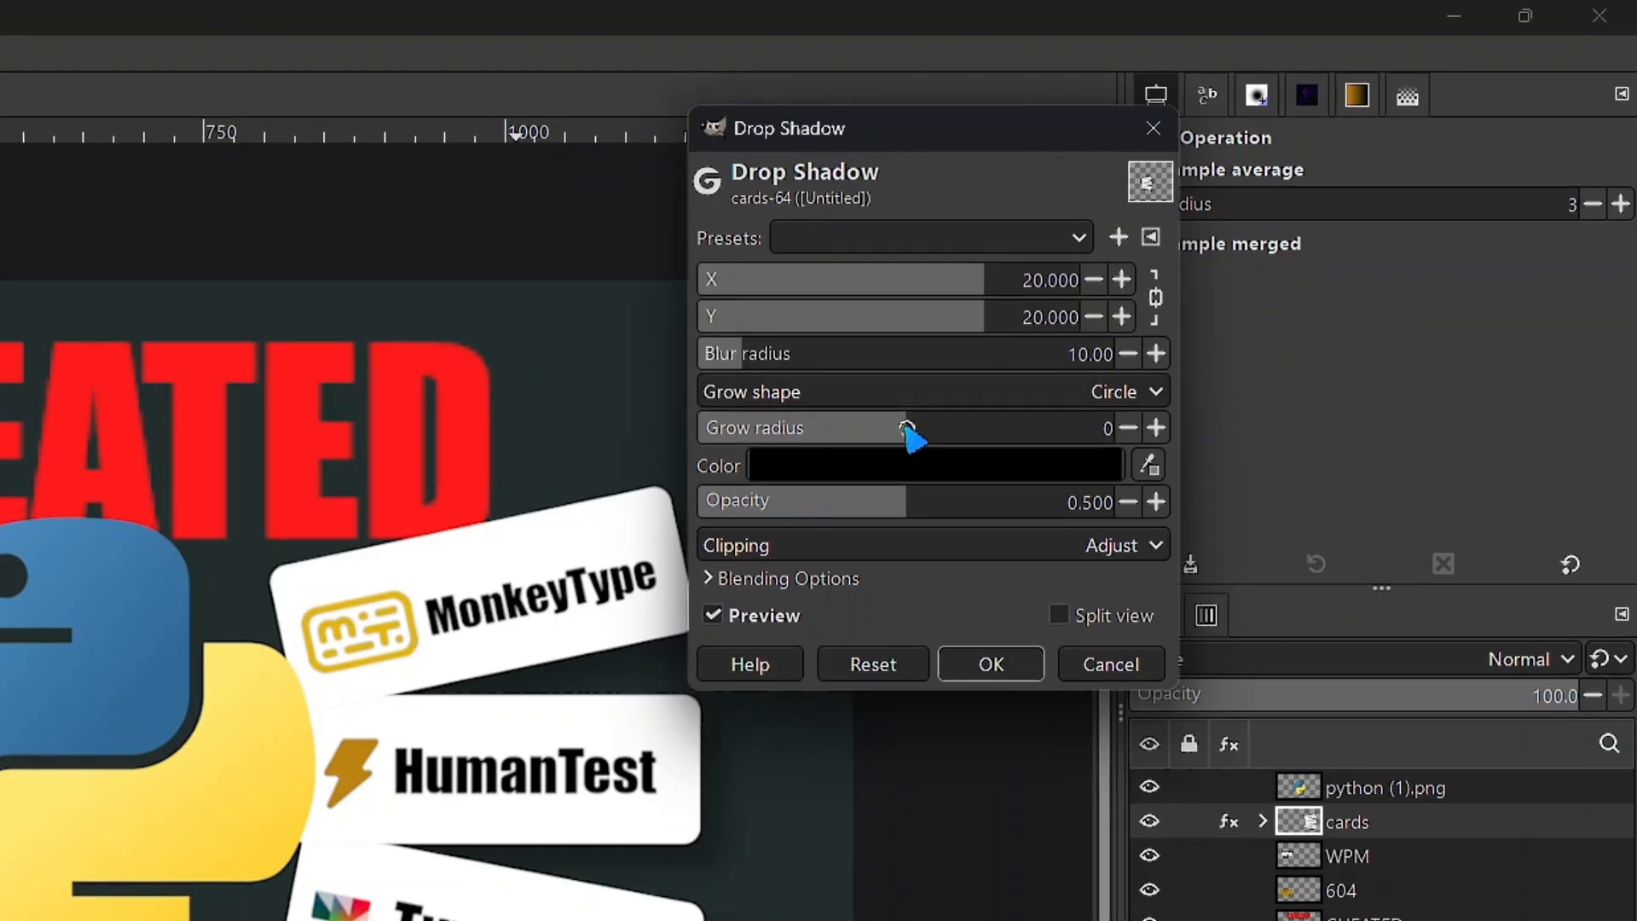
pyautogui.moveTo(906, 424); pyautogui.dragTo(949, 426)
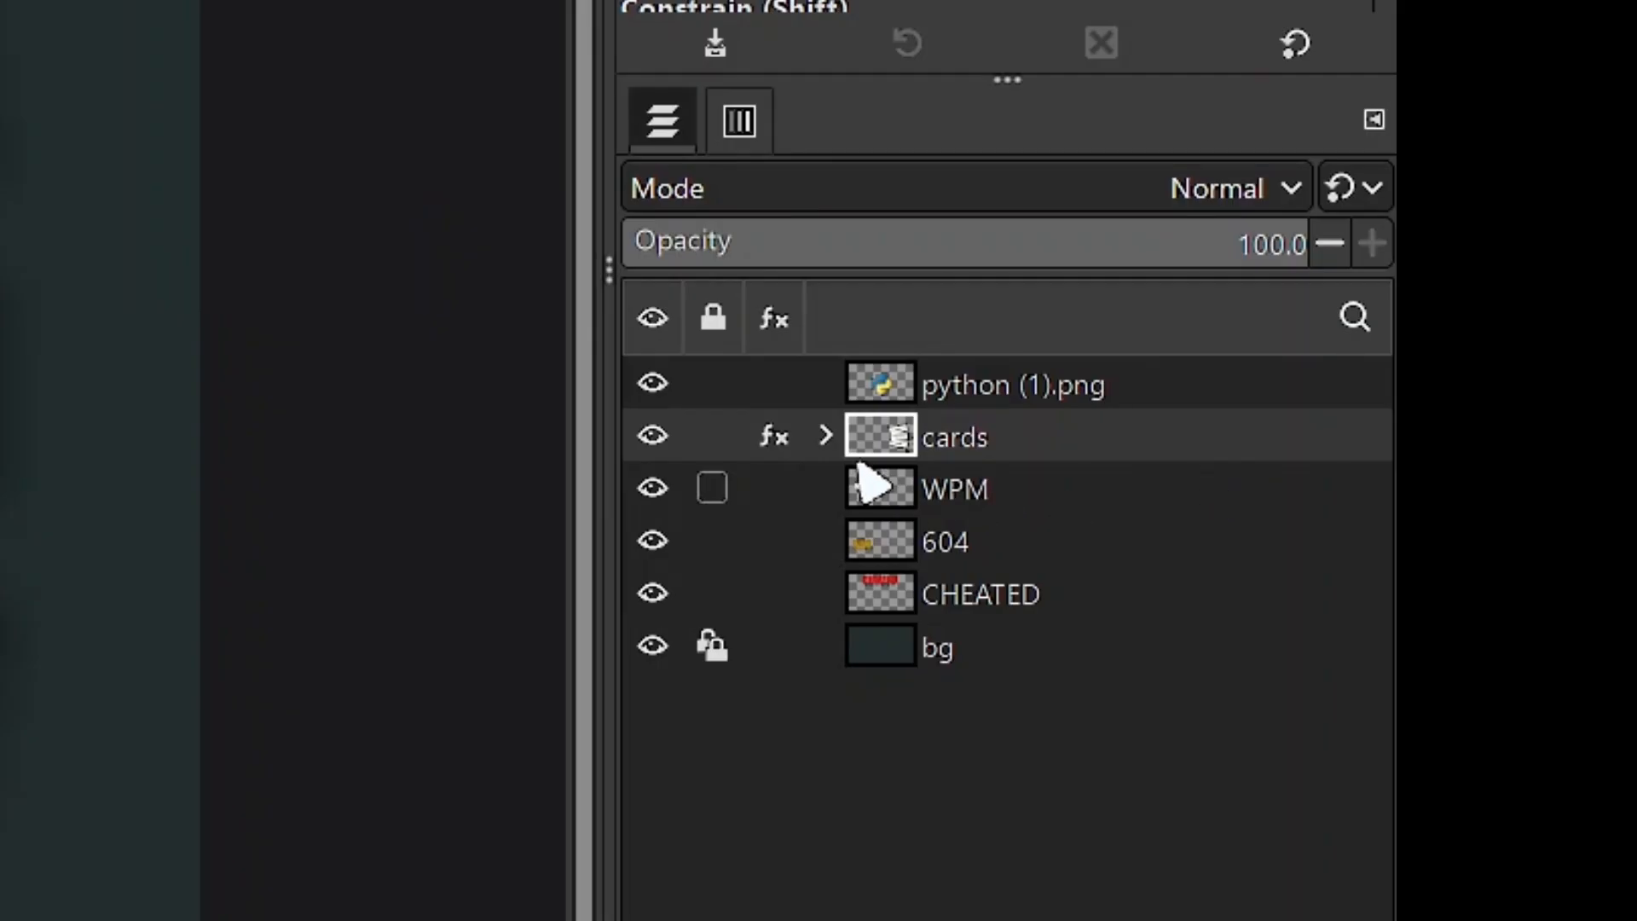
pyautogui.click(826, 437)
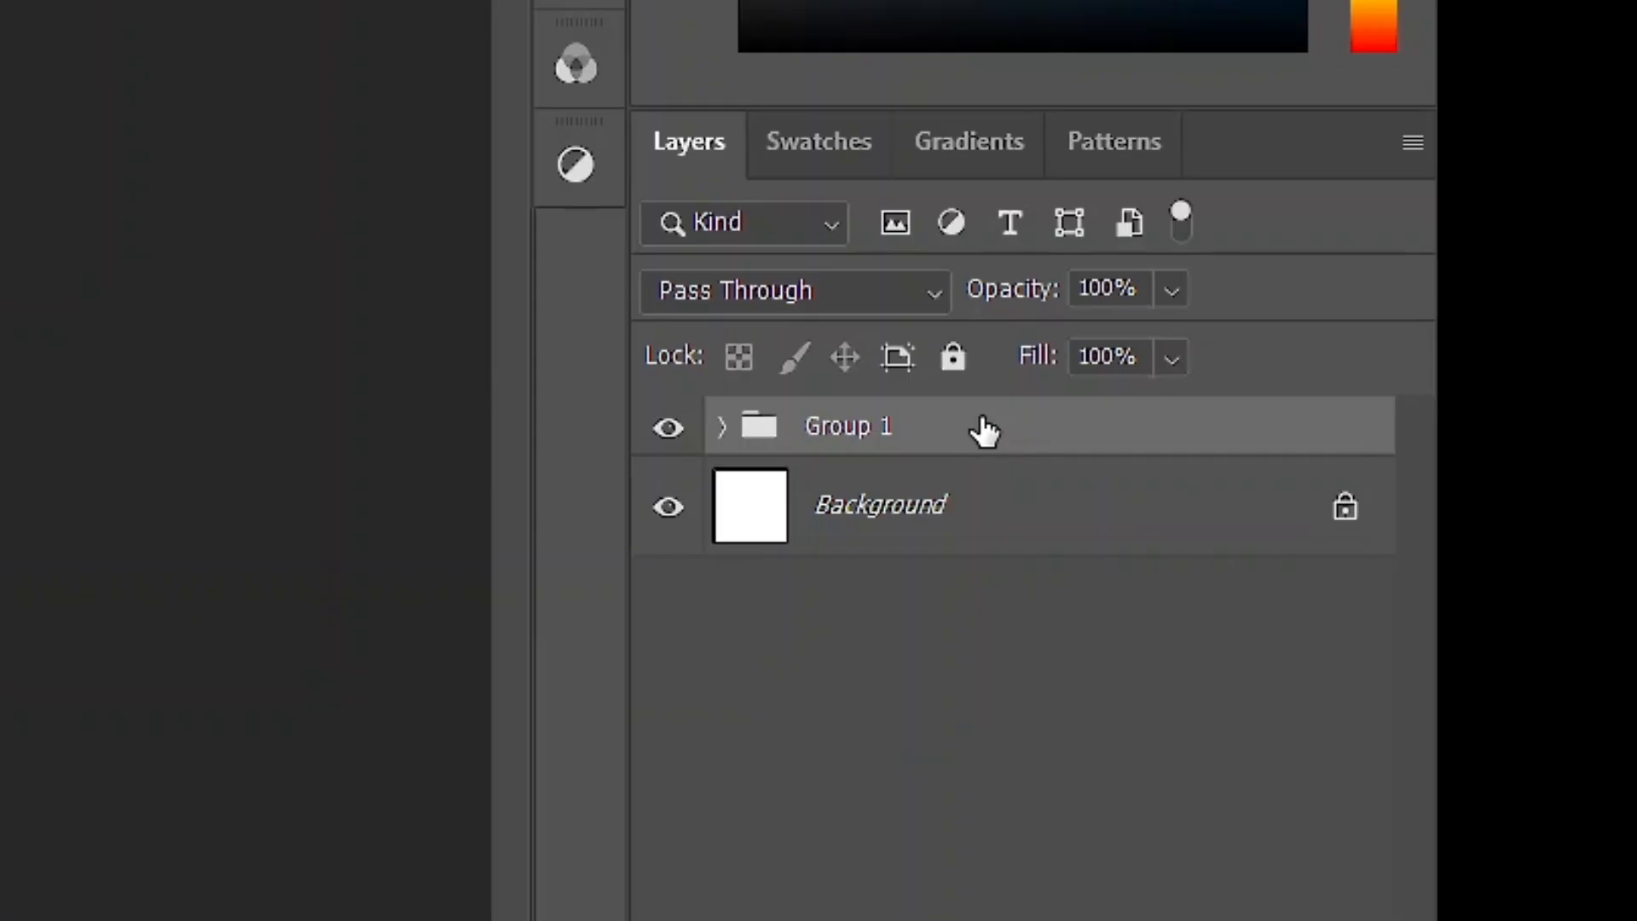
# Step: Switch to Photoshop and choose the Drop Shadow layer style for Group 1 containing the blue lightning bolts
pyautogui.doubleClick(1071, 442)
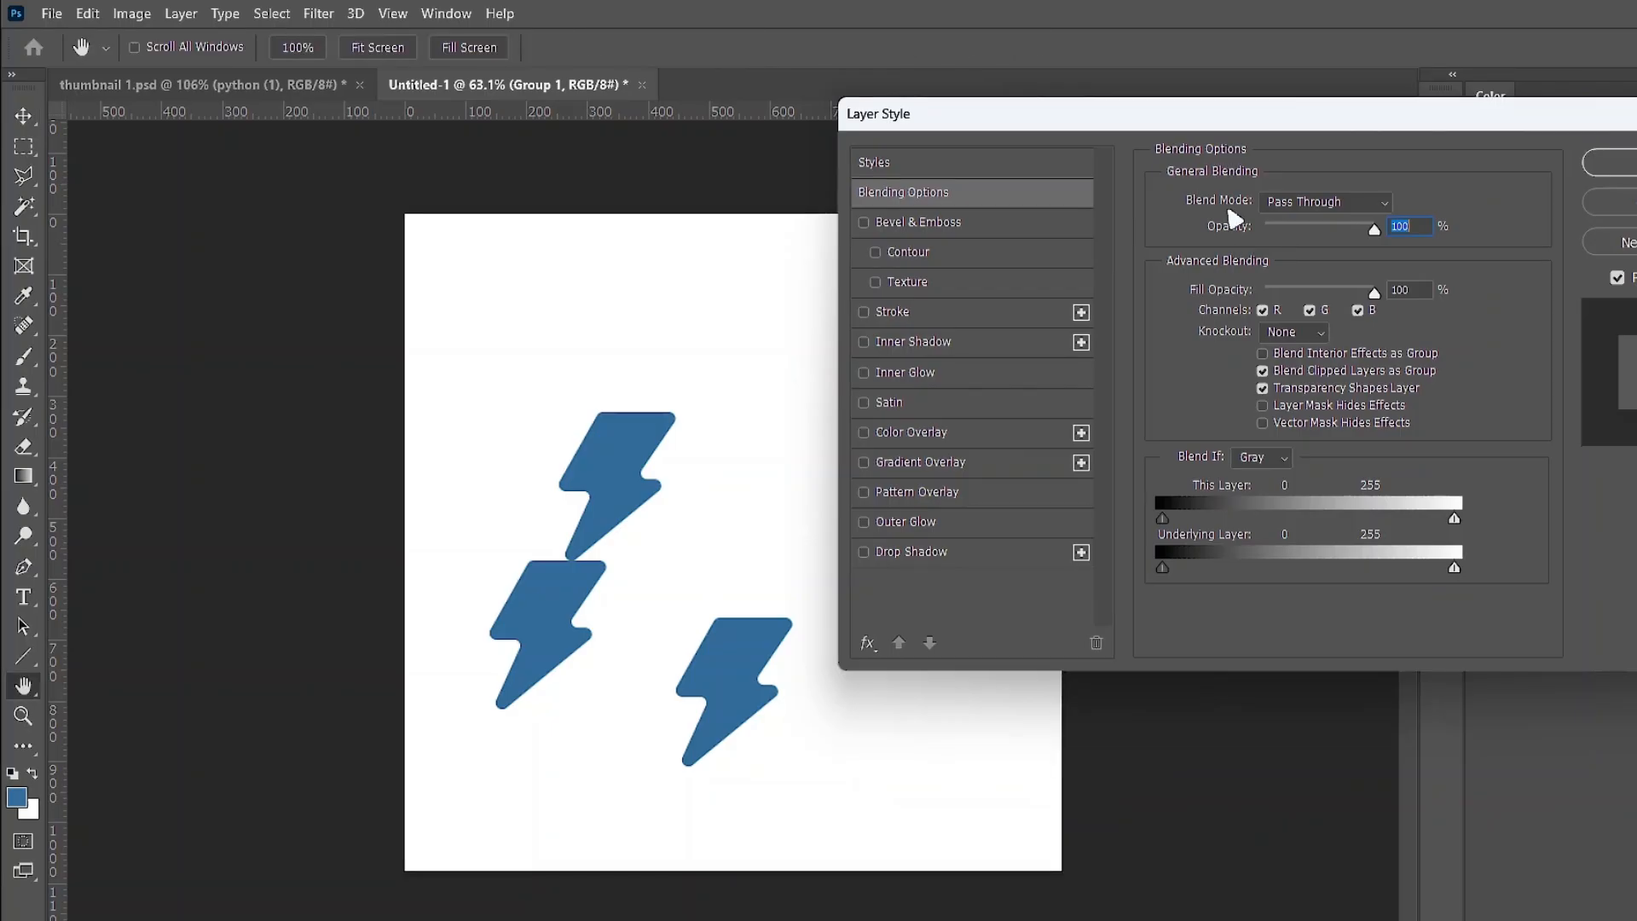
pyautogui.moveTo(1244, 121); pyautogui.dragTo(1206, 102)
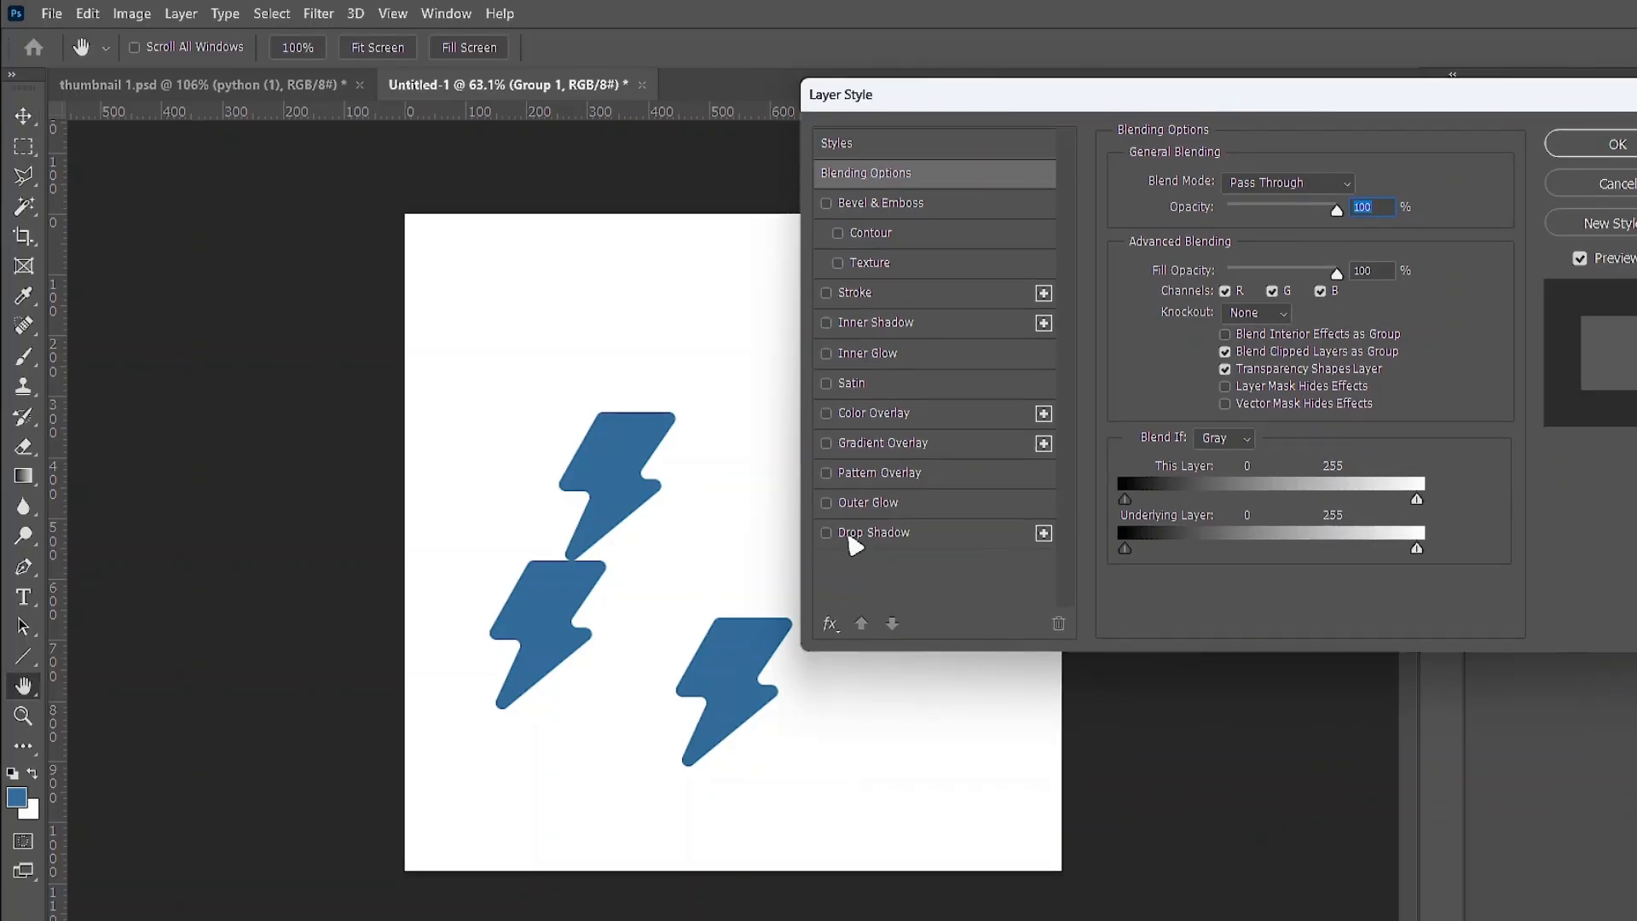
pyautogui.click(853, 536)
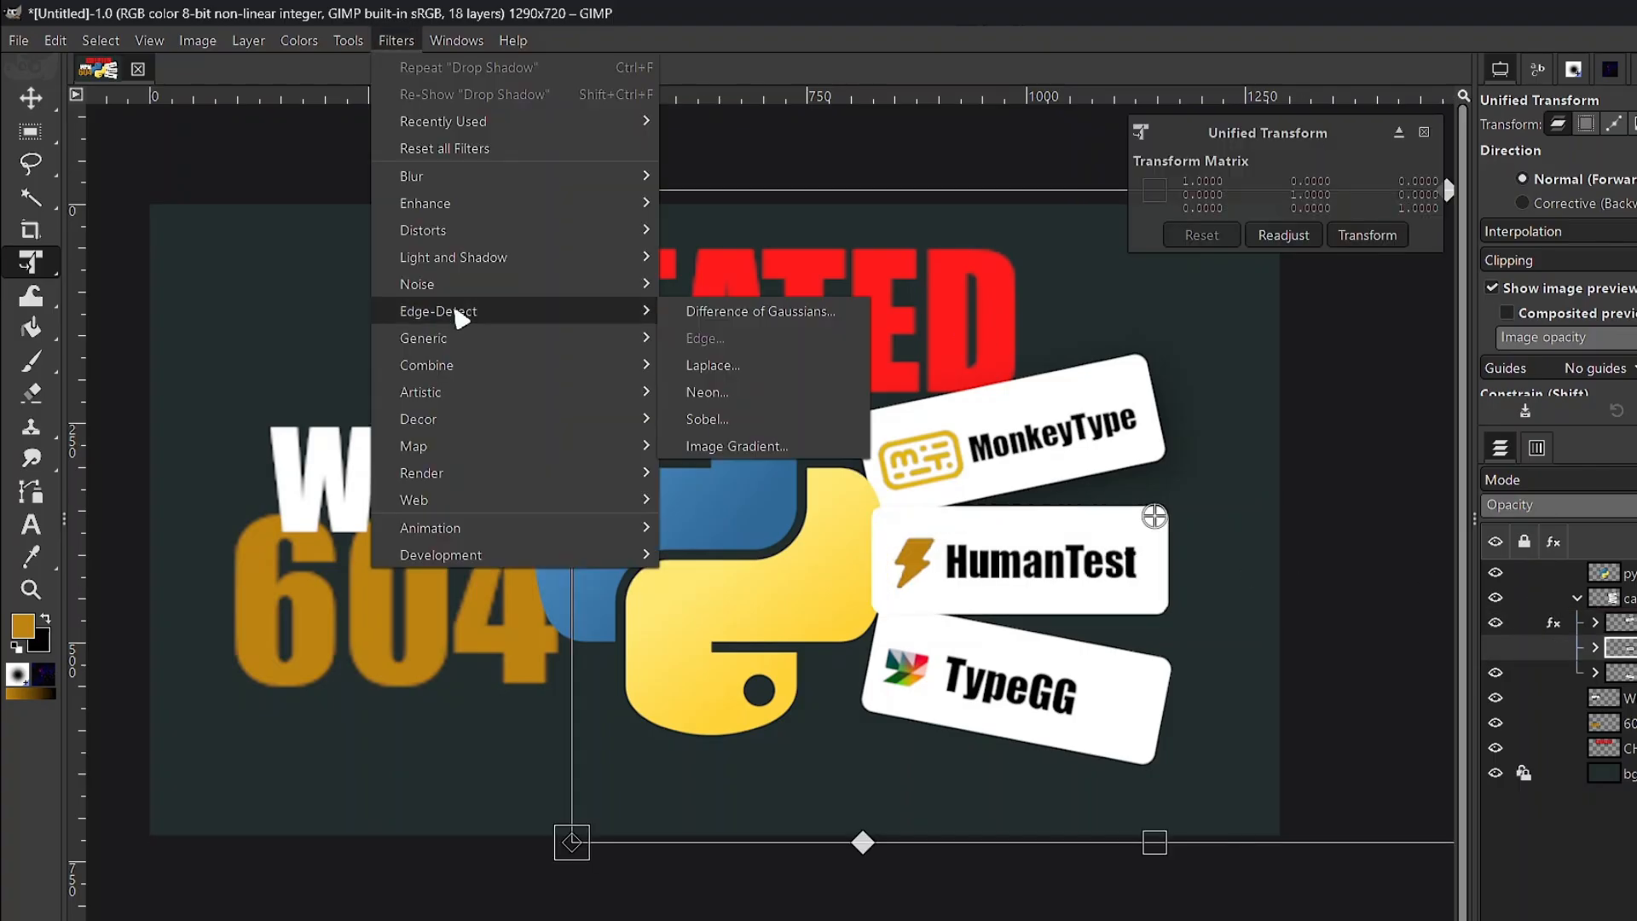
# Step: In GIMP, apply Drop Shadow individually to the remaining cards, the Python logo and the CHEATED, 604 and WPM texts
pyautogui.click(397, 40)
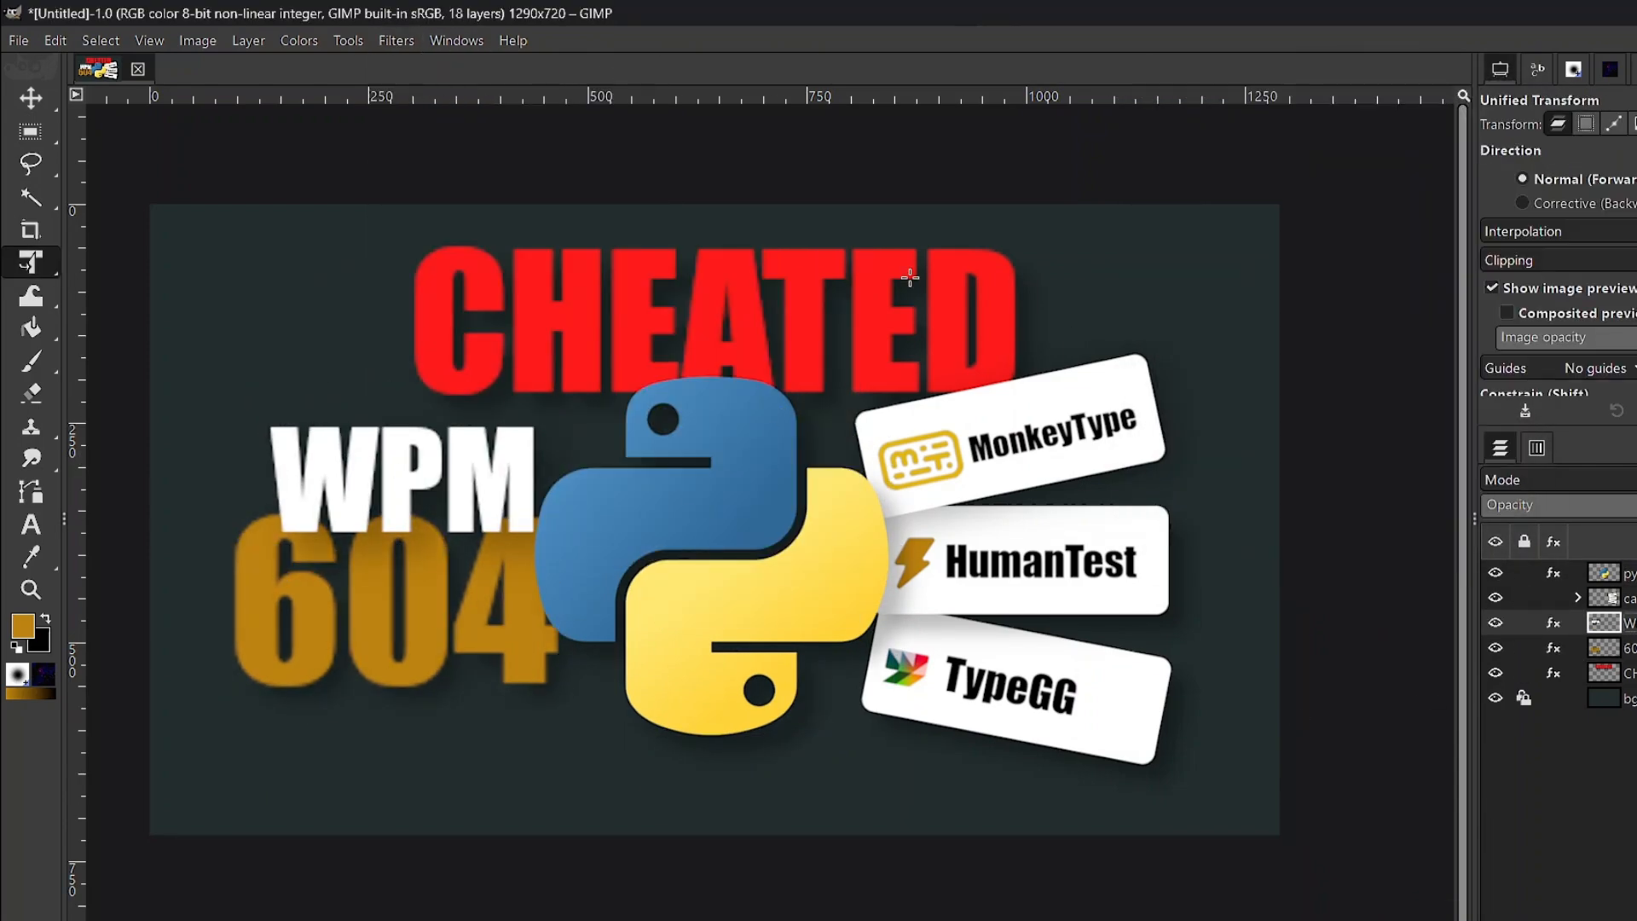
pyautogui.keyDown('ctrl'); pyautogui.scroll(-2, 688, 489); pyautogui.keyUp('ctrl')
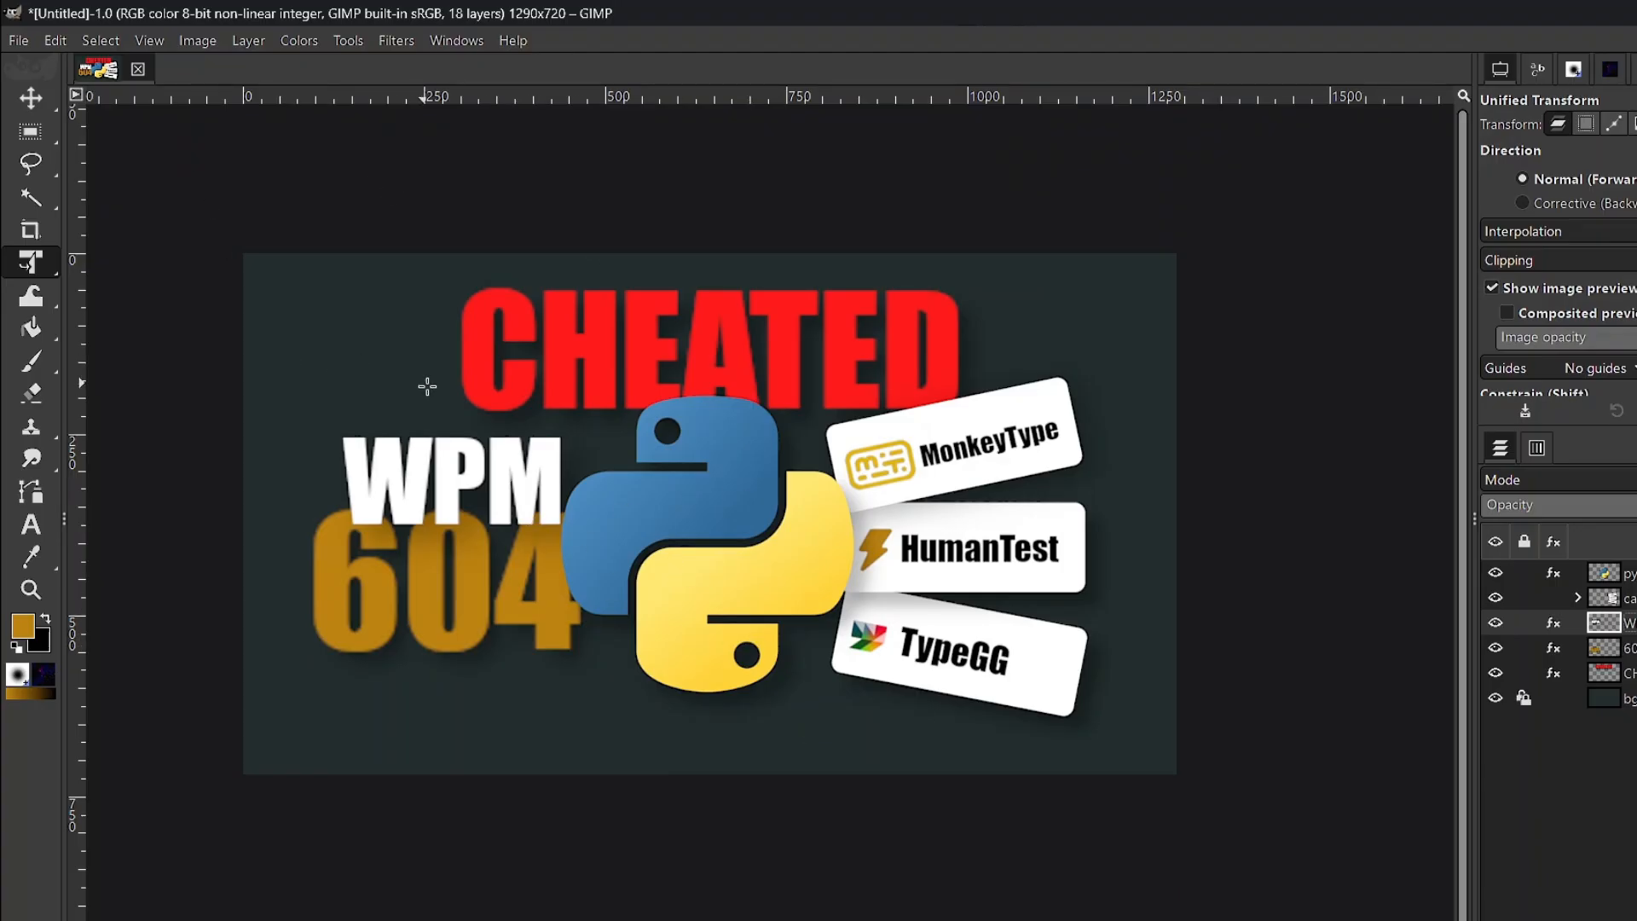
pyautogui.moveTo(186, 535); pyautogui.dragTo(1630, 541)
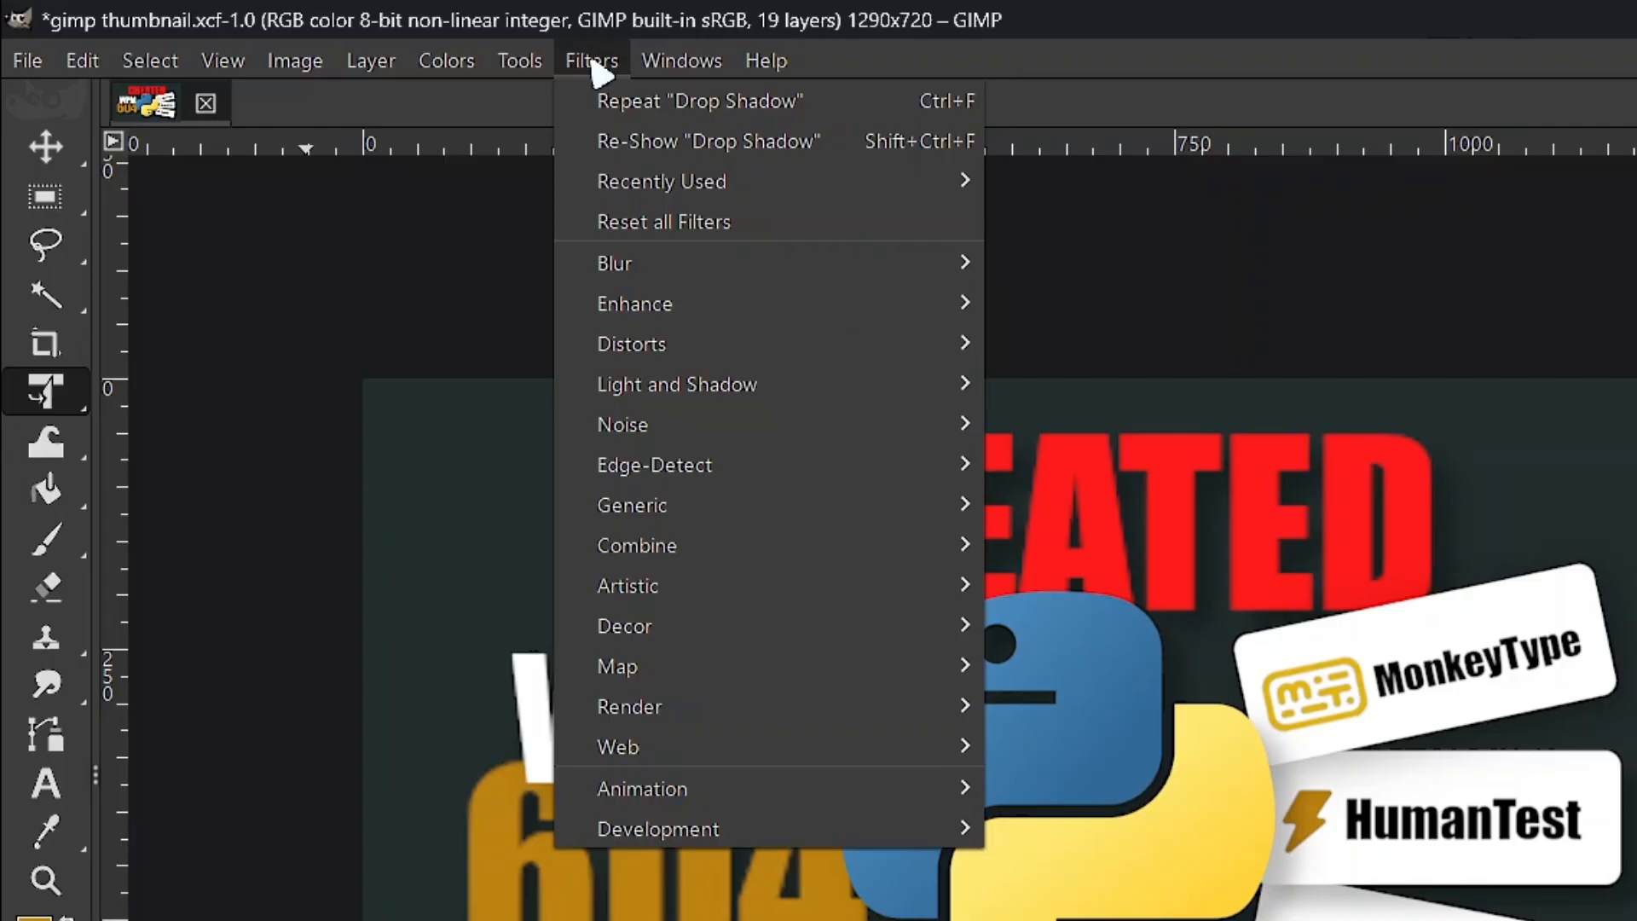
# Step: Apply the Vignette filter to the new top layer to darken the thumbnail's edges
pyautogui.moveTo(721, 394)
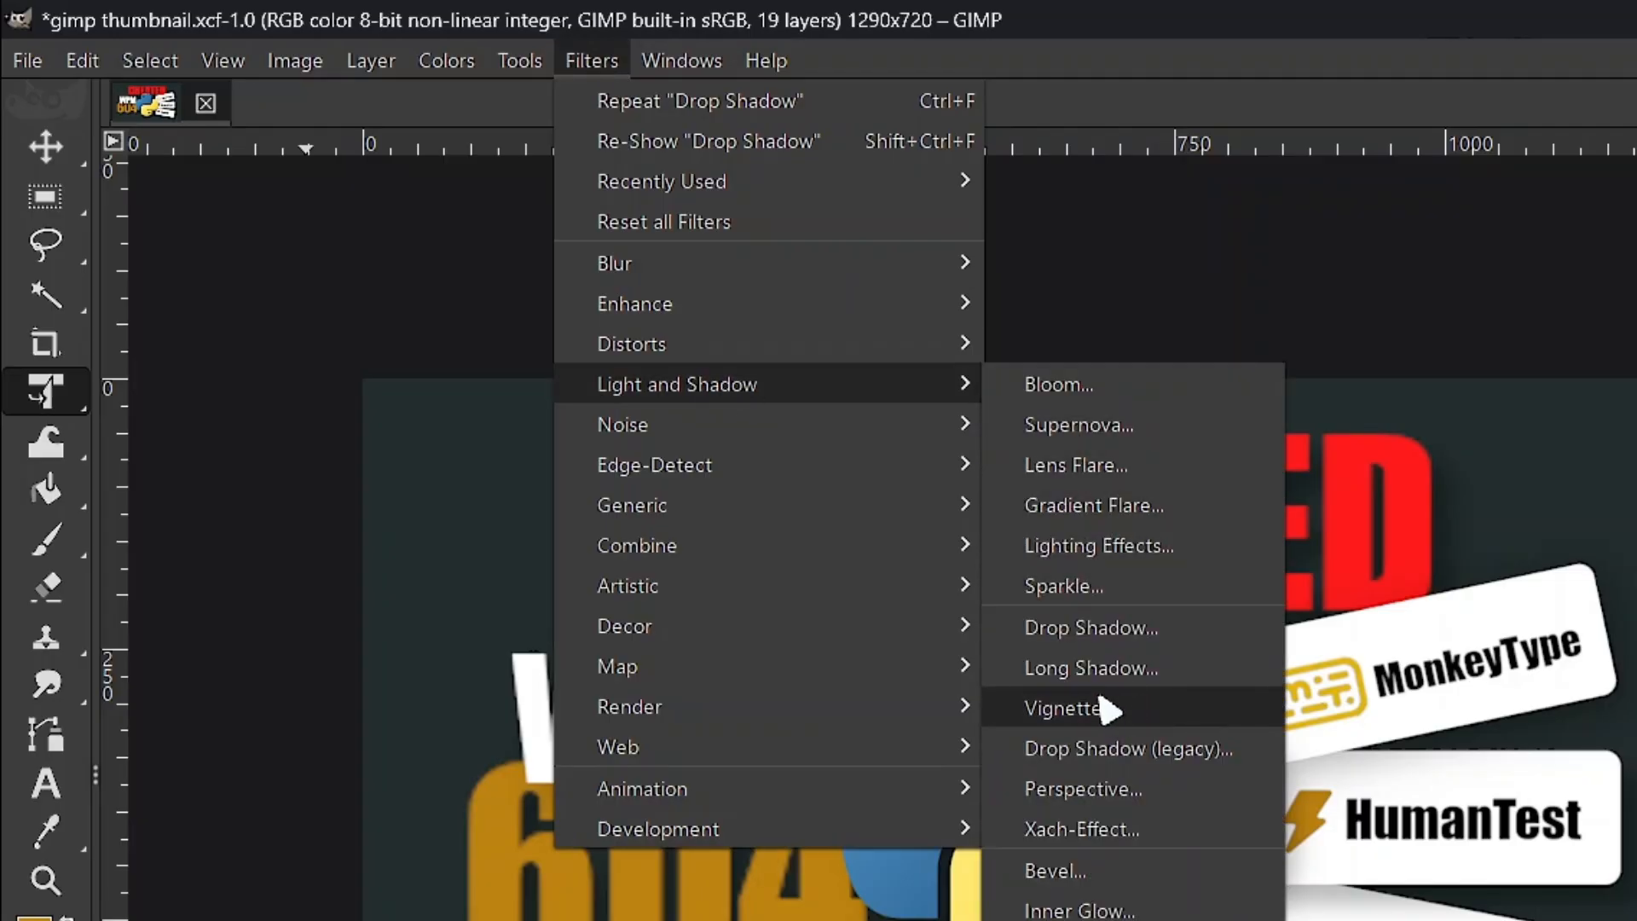
pyautogui.click(1135, 709)
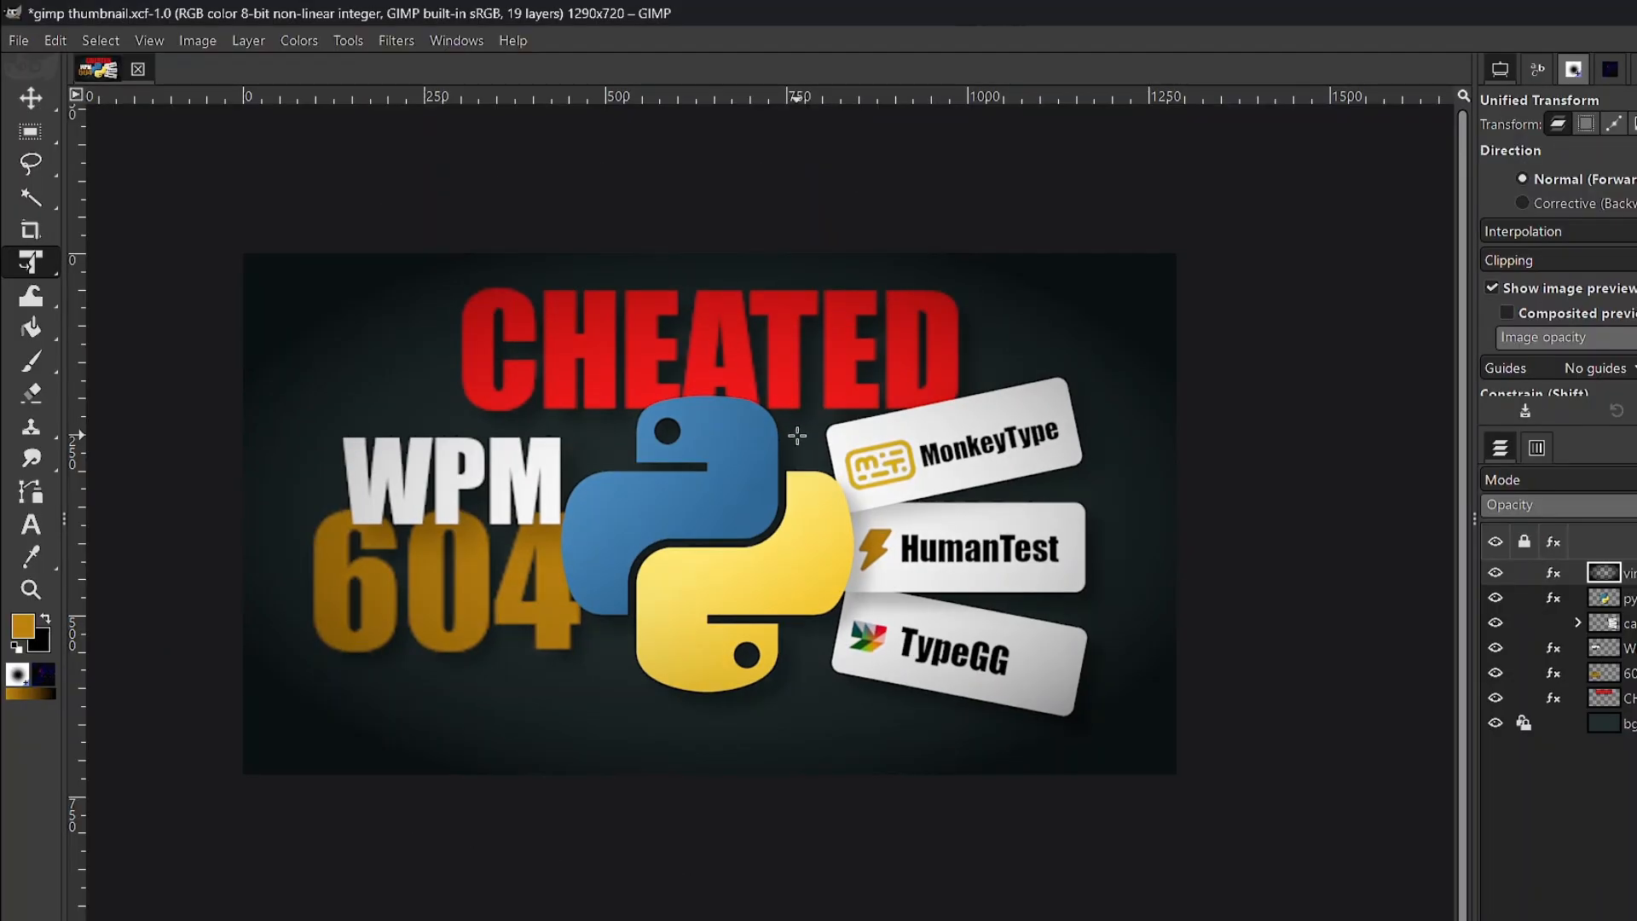
# Step: Export the finished thumbnail to the Desktop as gimp thumbnail.png with the default PNG settings
pyautogui.click(18, 40)
pyautogui.click(227, 392)
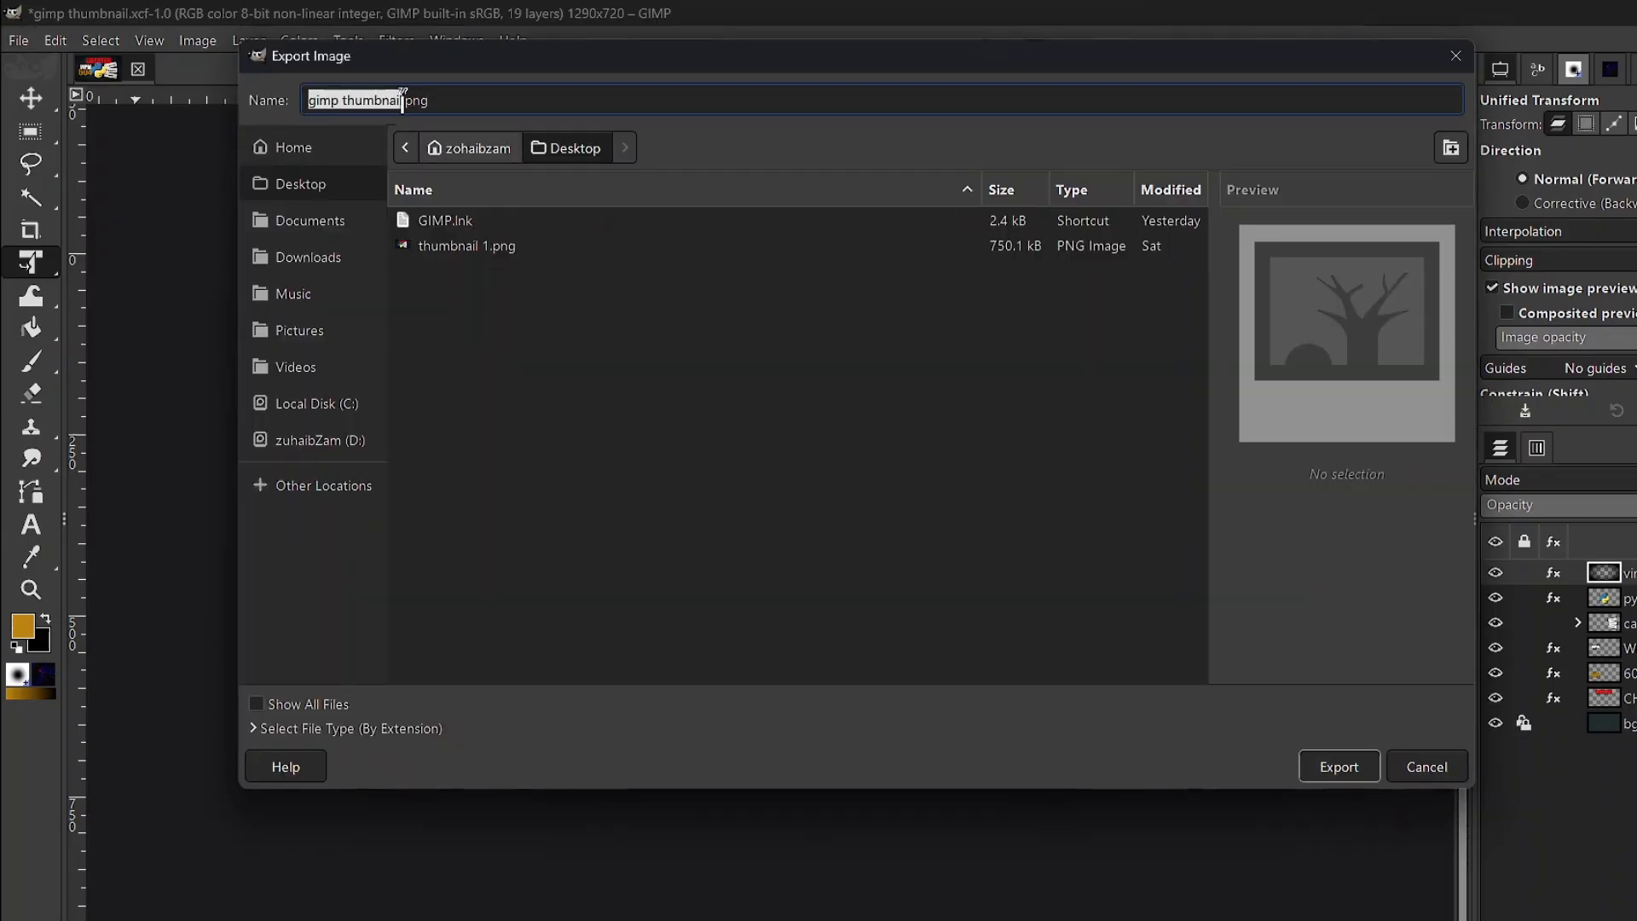
pyautogui.click(1340, 770)
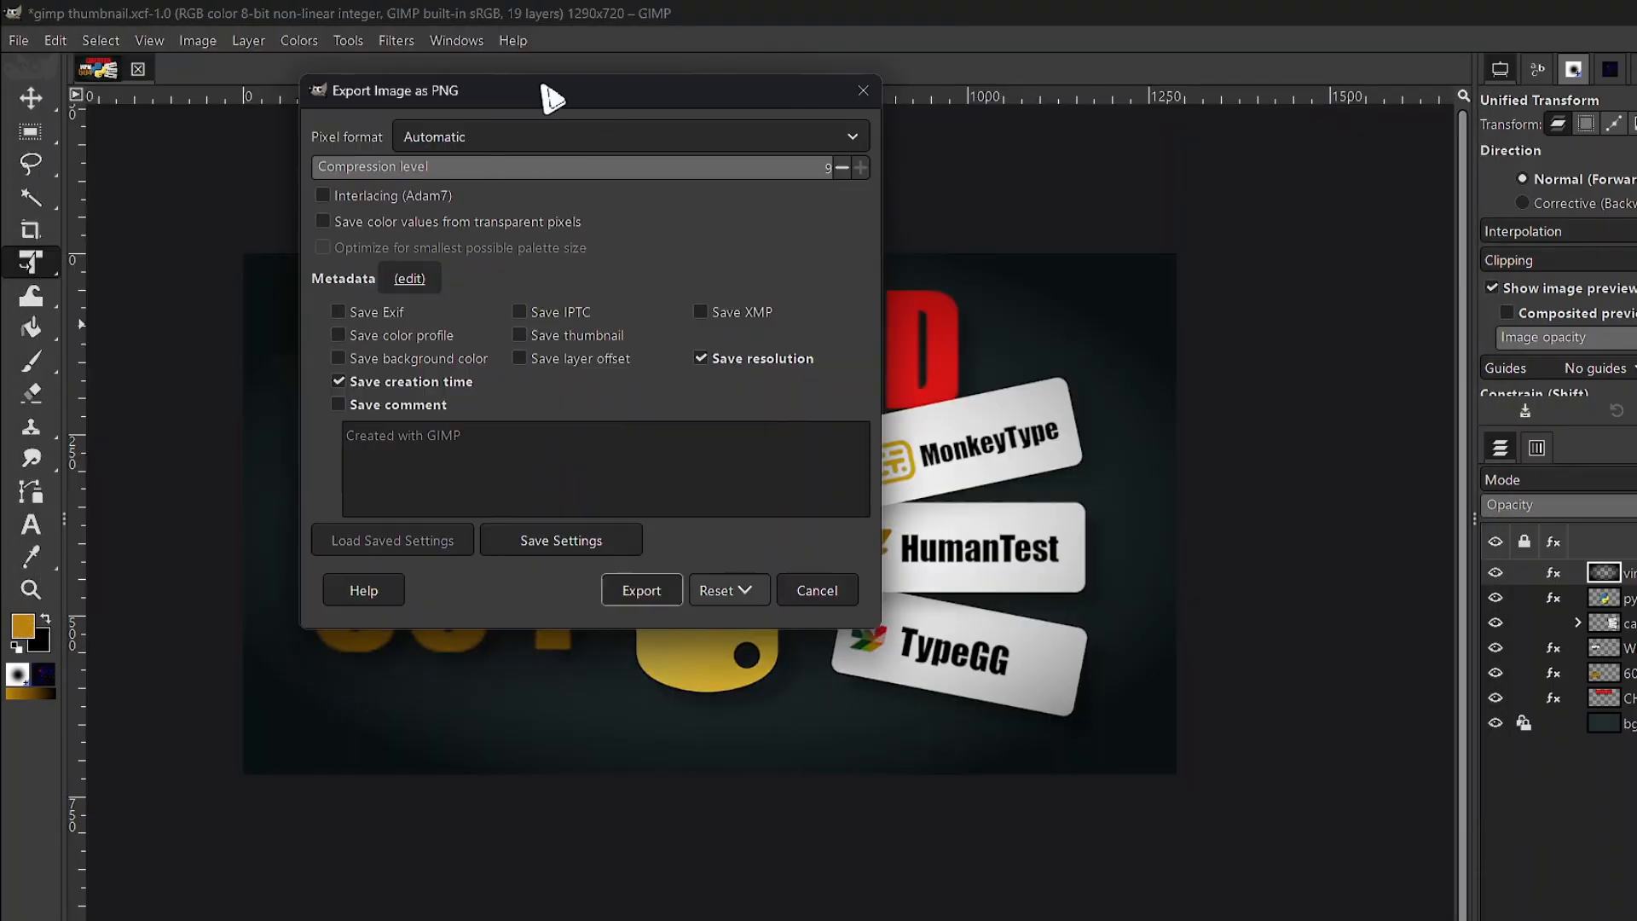
pyautogui.click(678, 602)
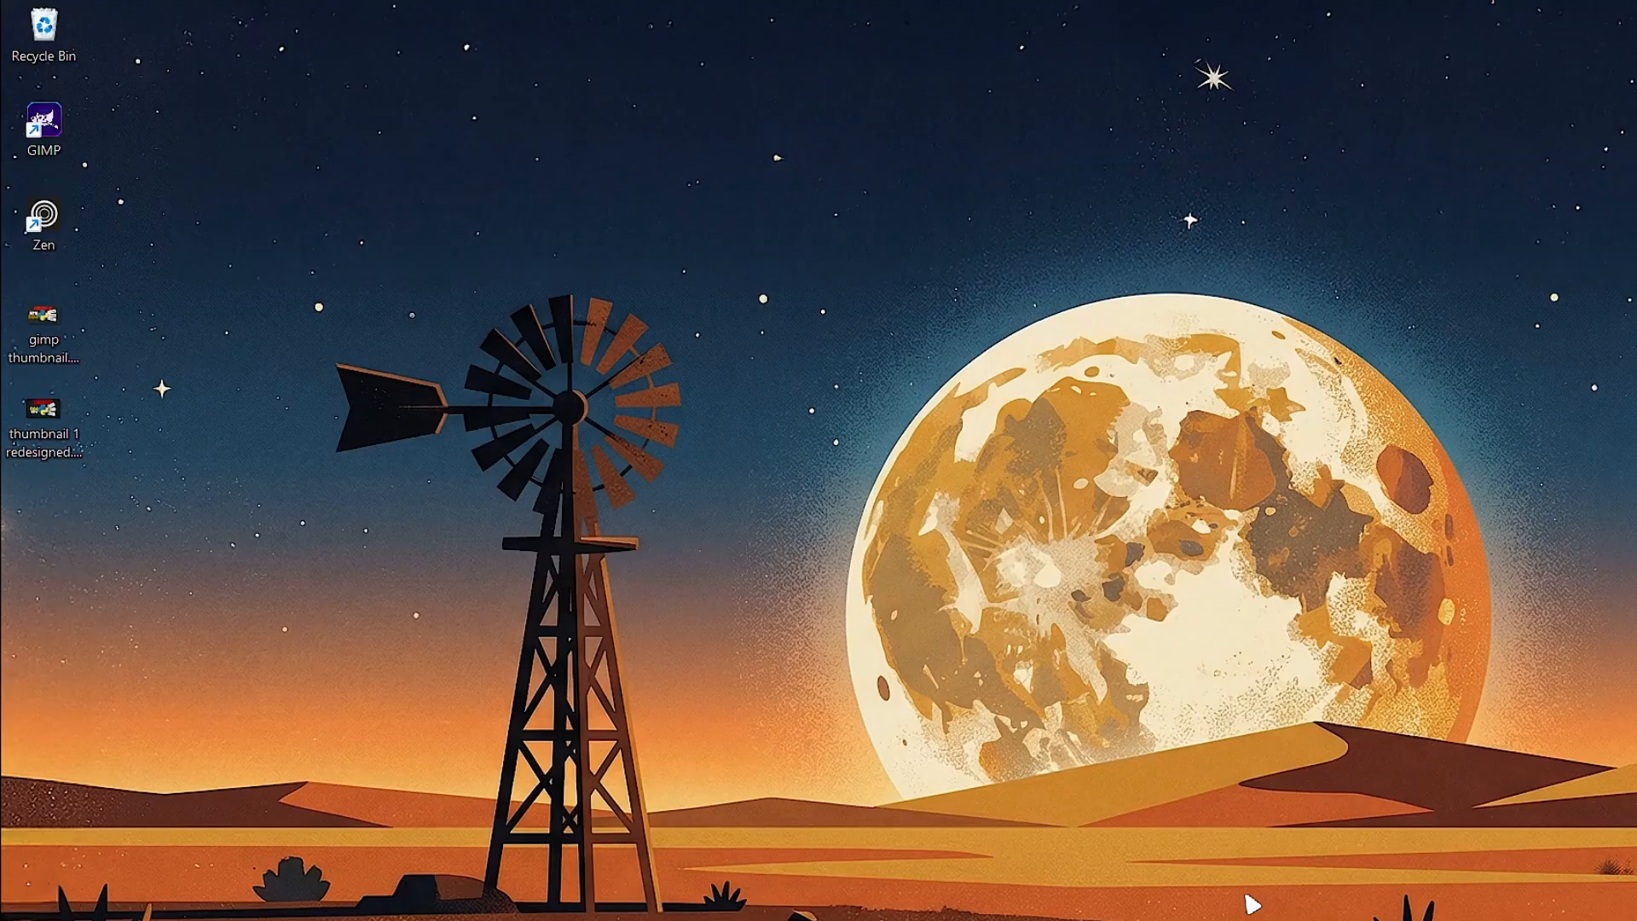
# Step: Open the exported gimp thumbnail.png from the desktop and compare it with the redesigned Photoshop thumbnail
pyautogui.doubleClick(53, 350)
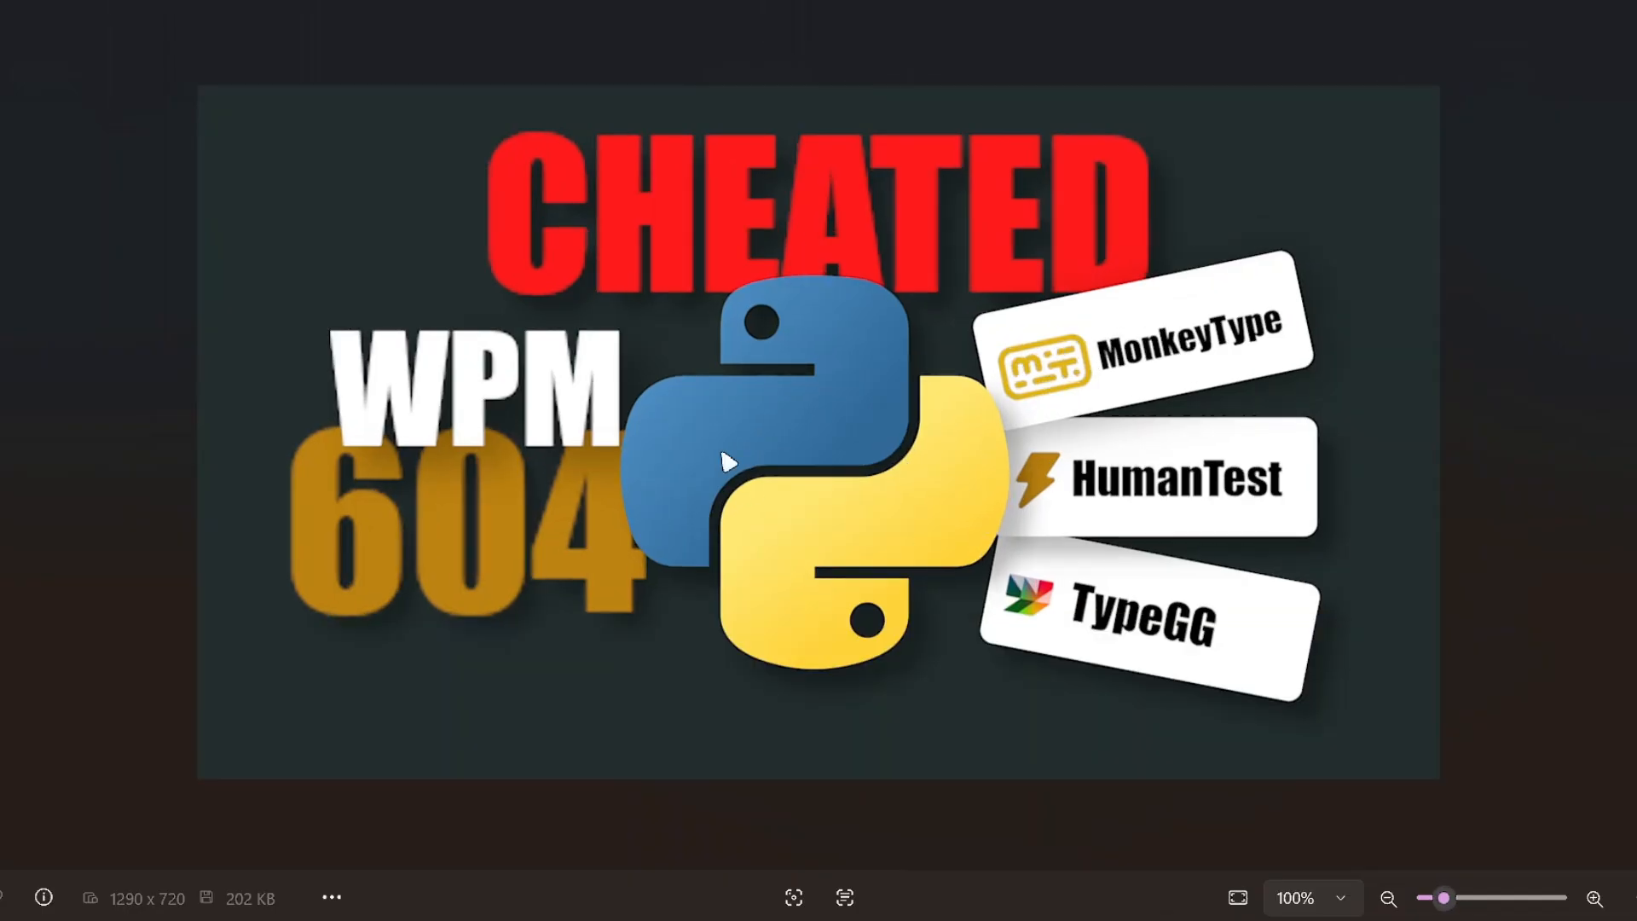
pyautogui.press('Right')
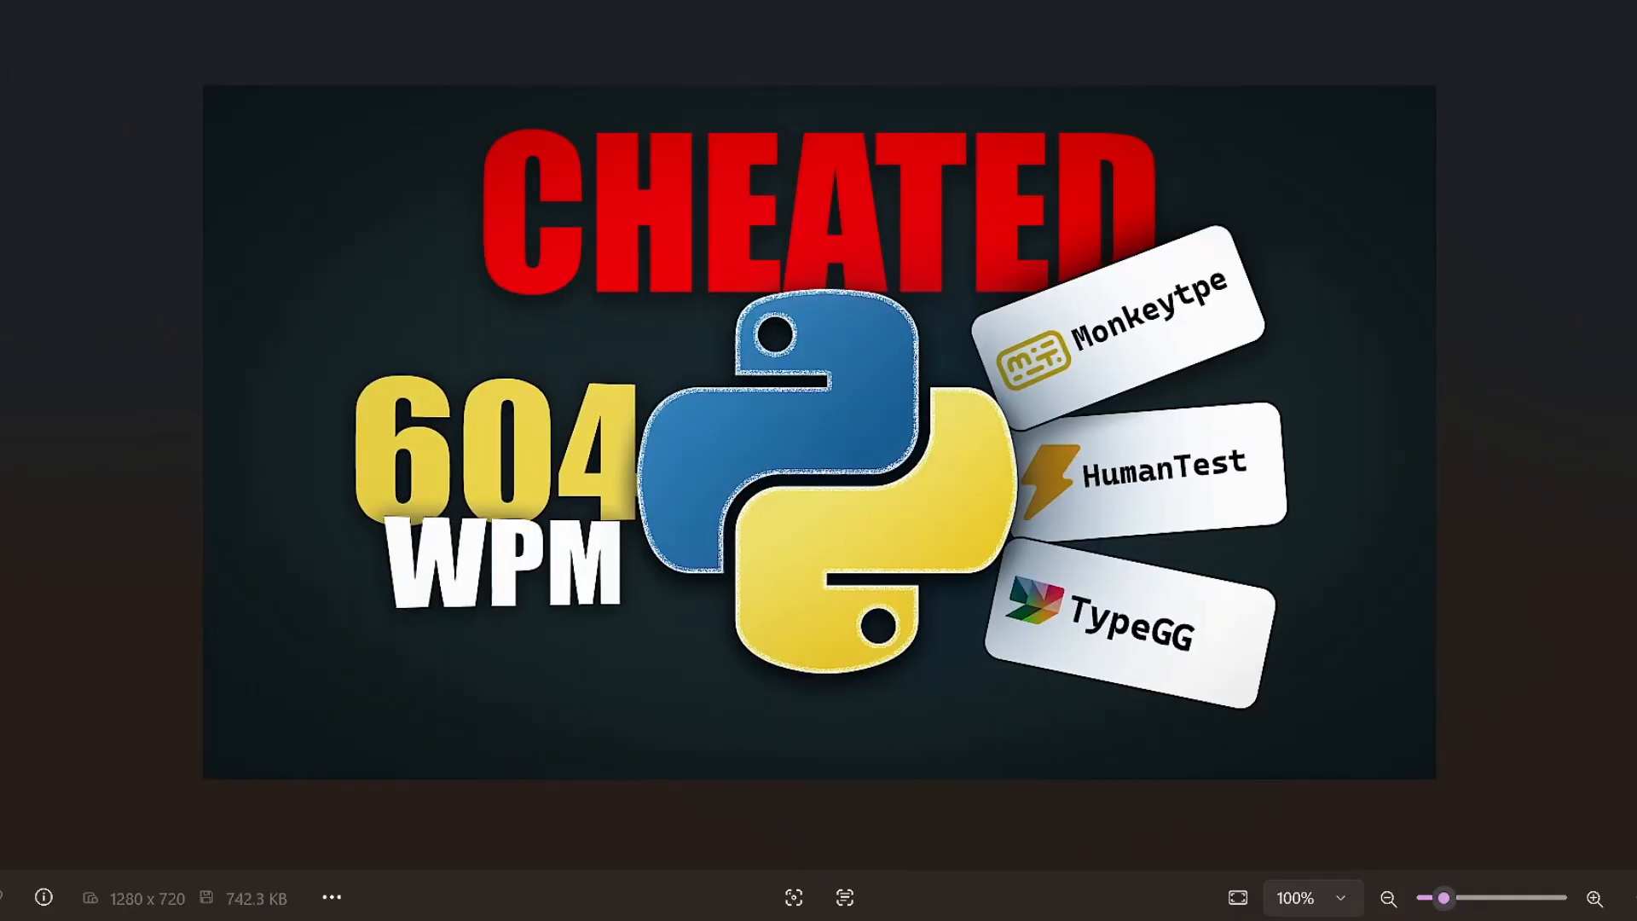
pyautogui.press('Right')
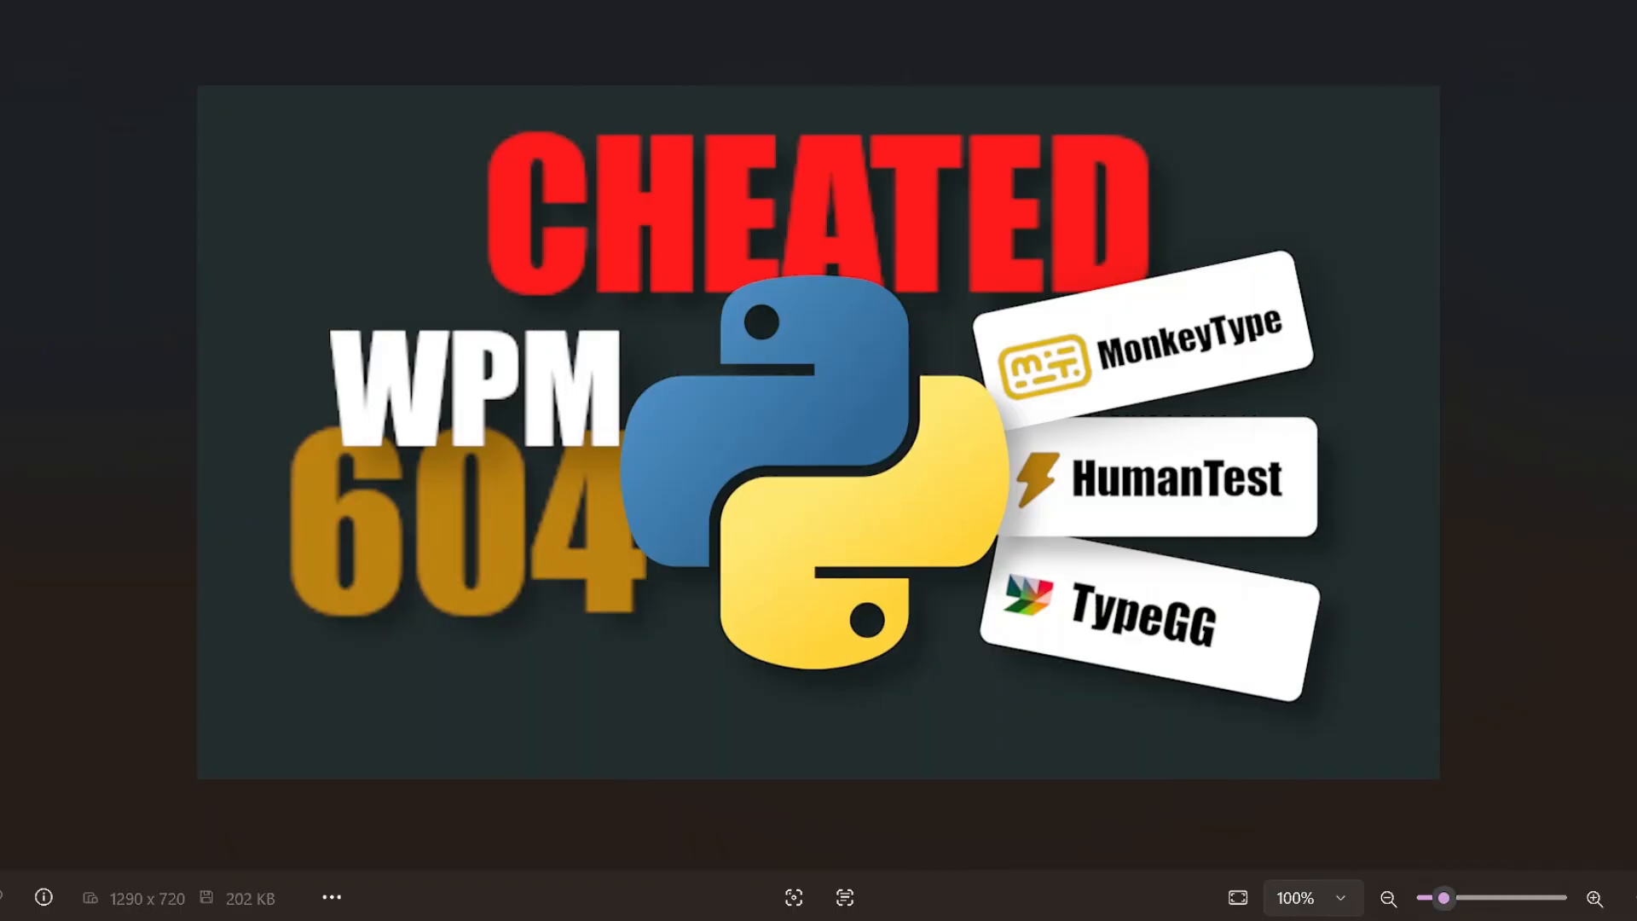
pyautogui.press('Left')
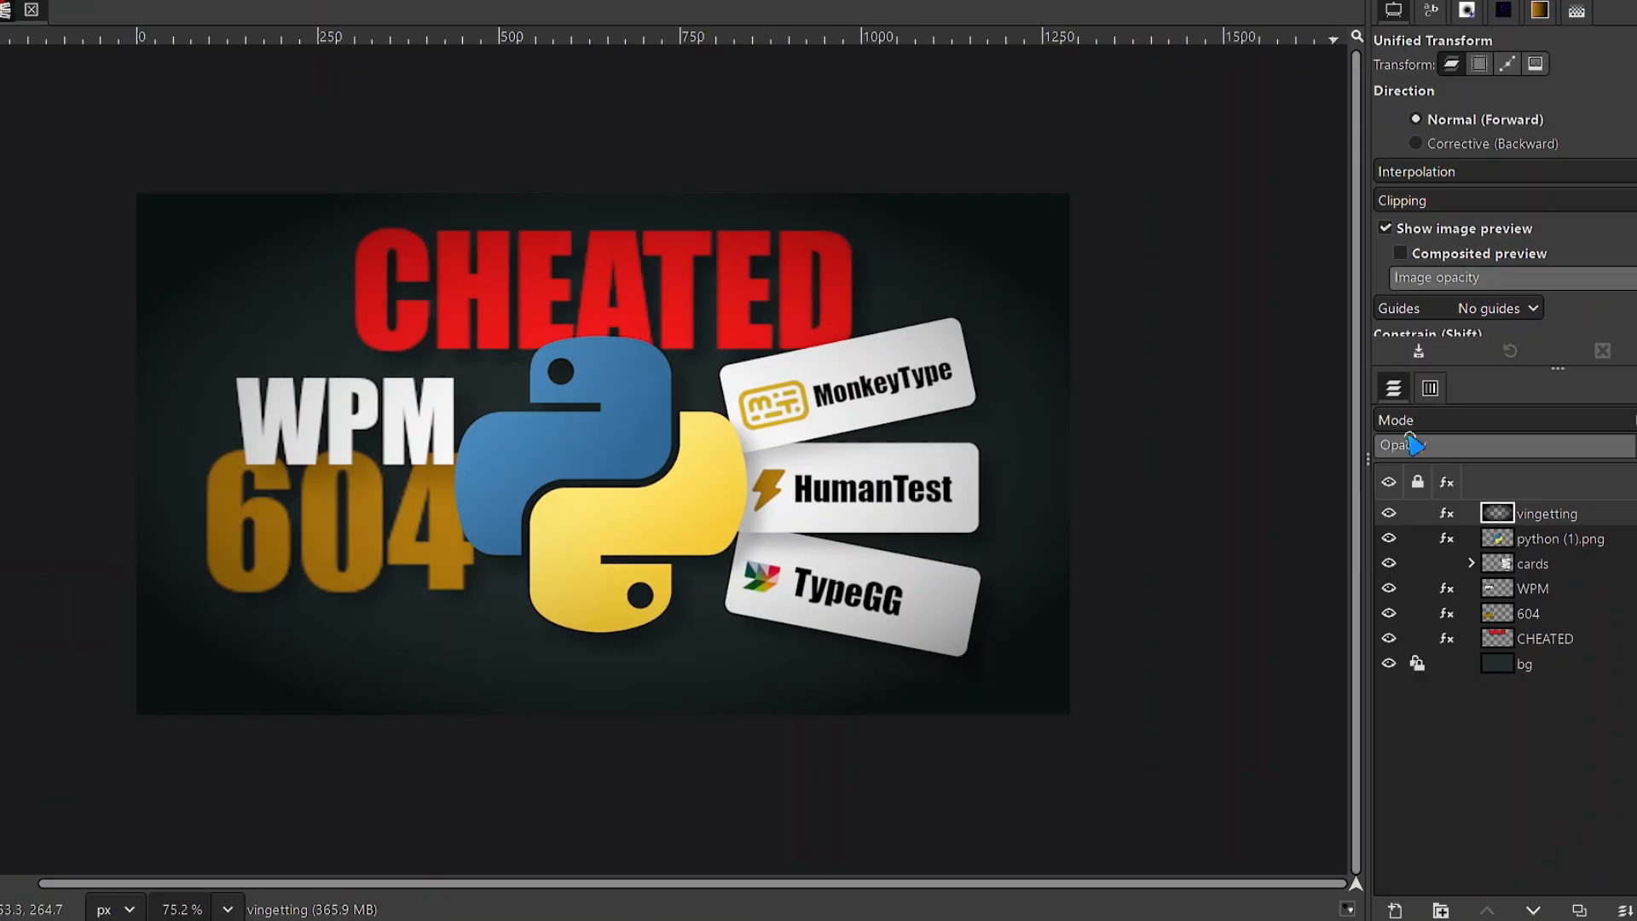
# Step: In GIMP, expand the cards layer group and its monkeytype card, human benchmark and typegg subgroups to examine their layers
pyautogui.click(1471, 565)
pyautogui.click(1490, 589)
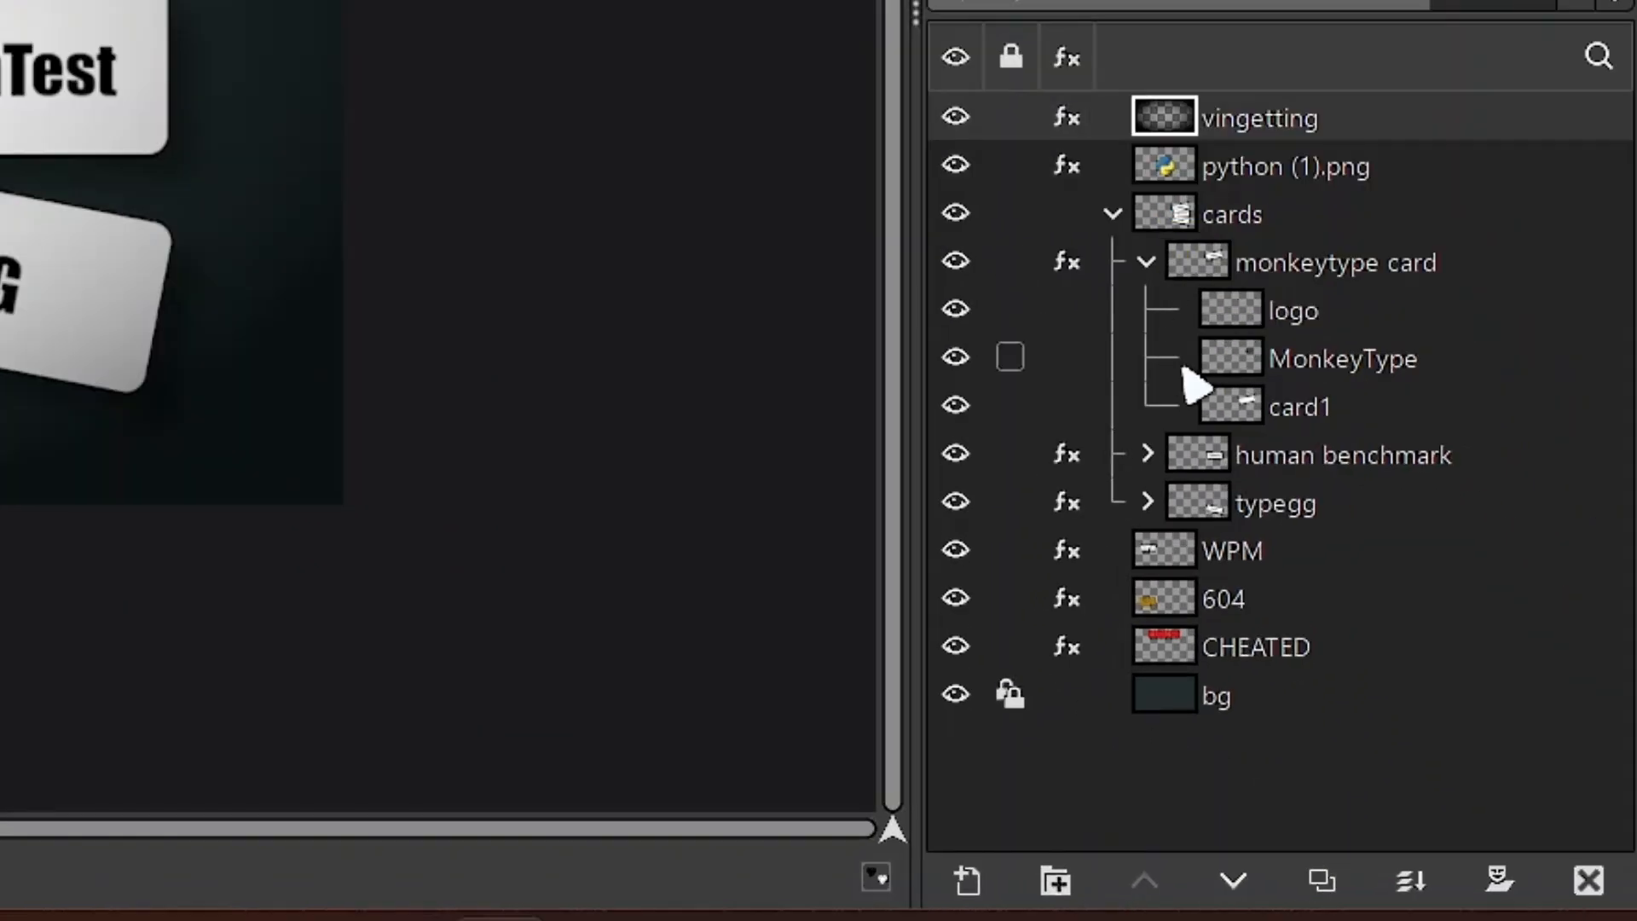
pyautogui.click(1489, 613)
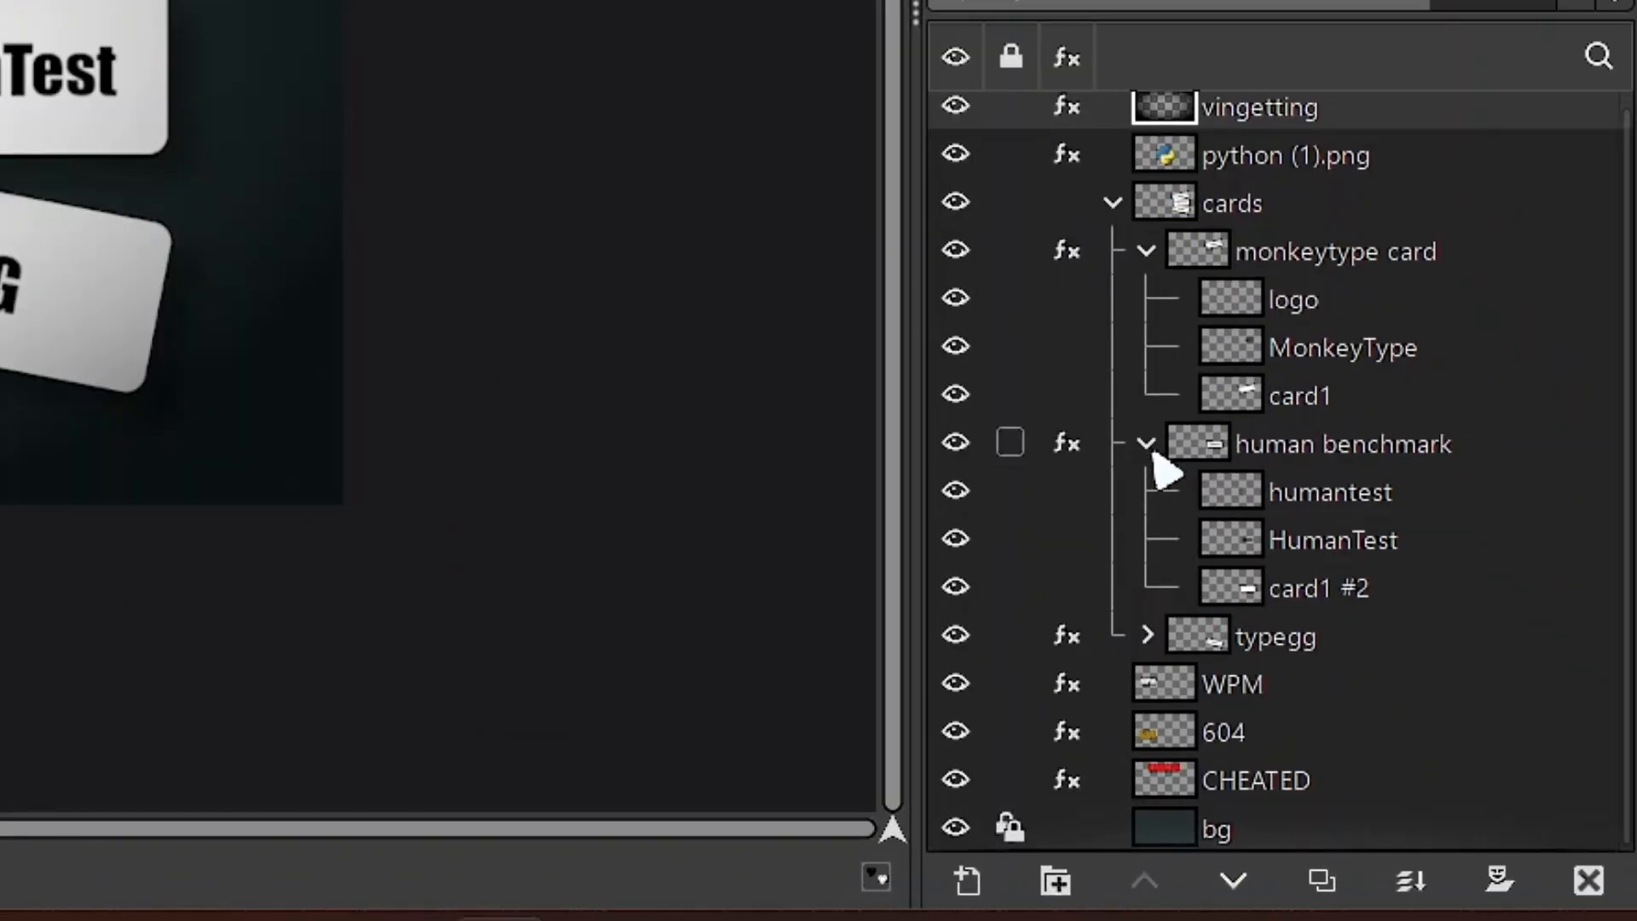
pyautogui.click(1151, 635)
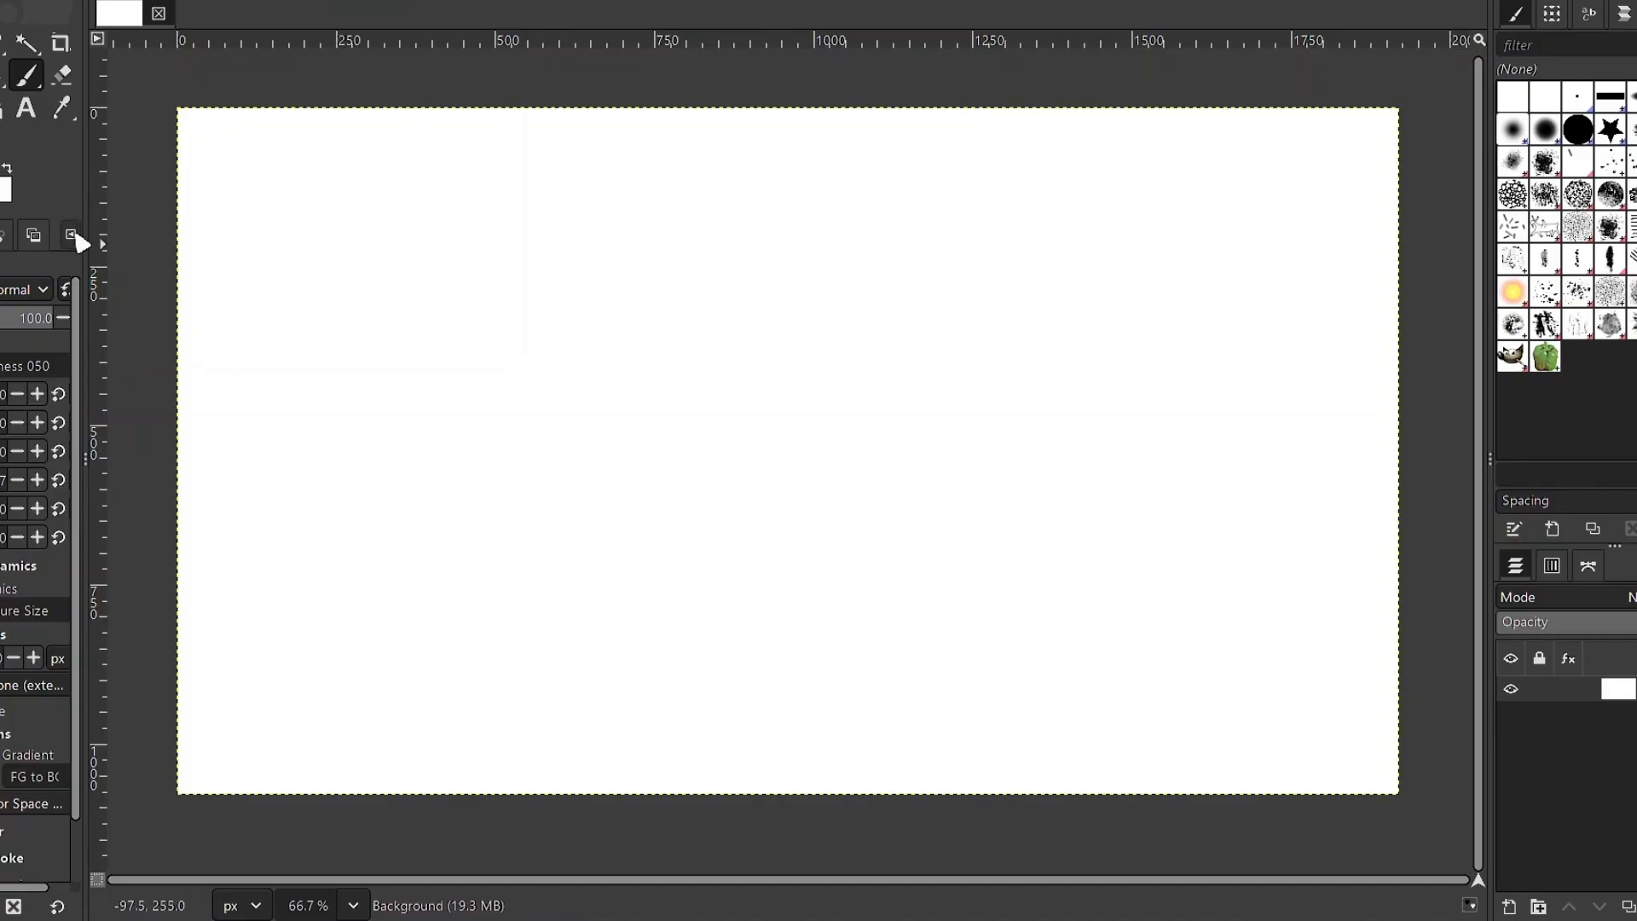
# Step: Paint four freehand black test strokes on the blank white canvas and undo all of them
pyautogui.moveTo(469, 365)
pyautogui.mouseDown()
pyautogui.moveTo(504, 543)
pyautogui.moveTo(810, 463)
pyautogui.mouseUp()
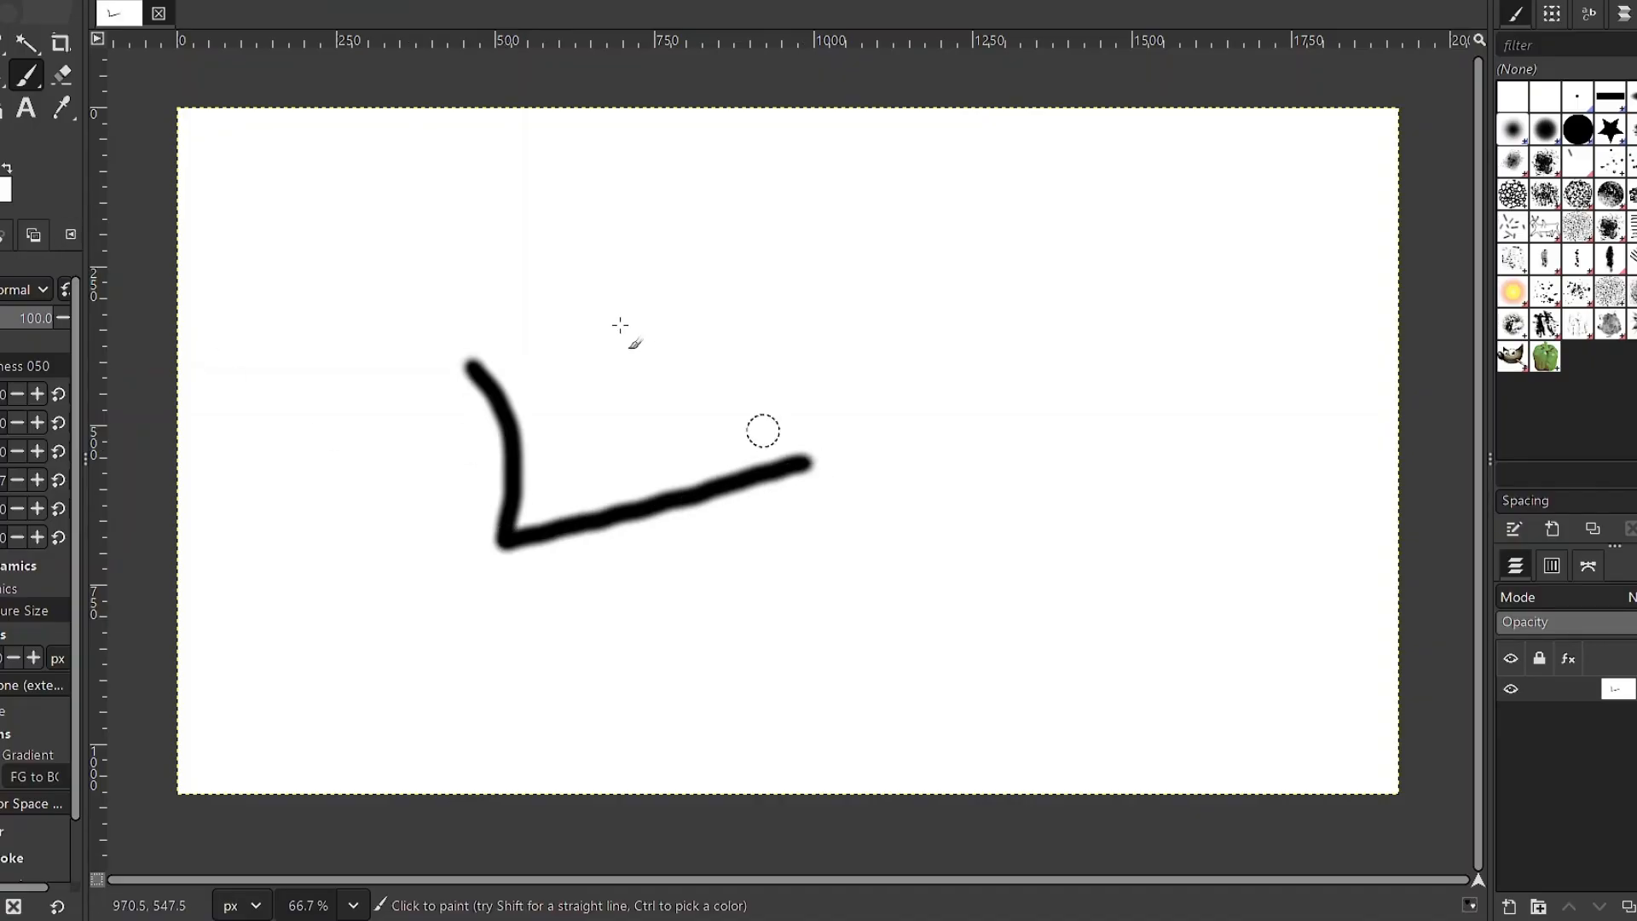
pyautogui.moveTo(589, 284); pyautogui.dragTo(666, 616)
pyautogui.moveTo(761, 308); pyautogui.dragTo(895, 646)
pyautogui.moveTo(825, 198); pyautogui.dragTo(1036, 655)
pyautogui.hotkey('ctrl', 'z')
pyautogui.hotkey('ctrl', 'z')
pyautogui.hotkey('ctrl', 'z')
pyautogui.hotkey('ctrl', 'z')
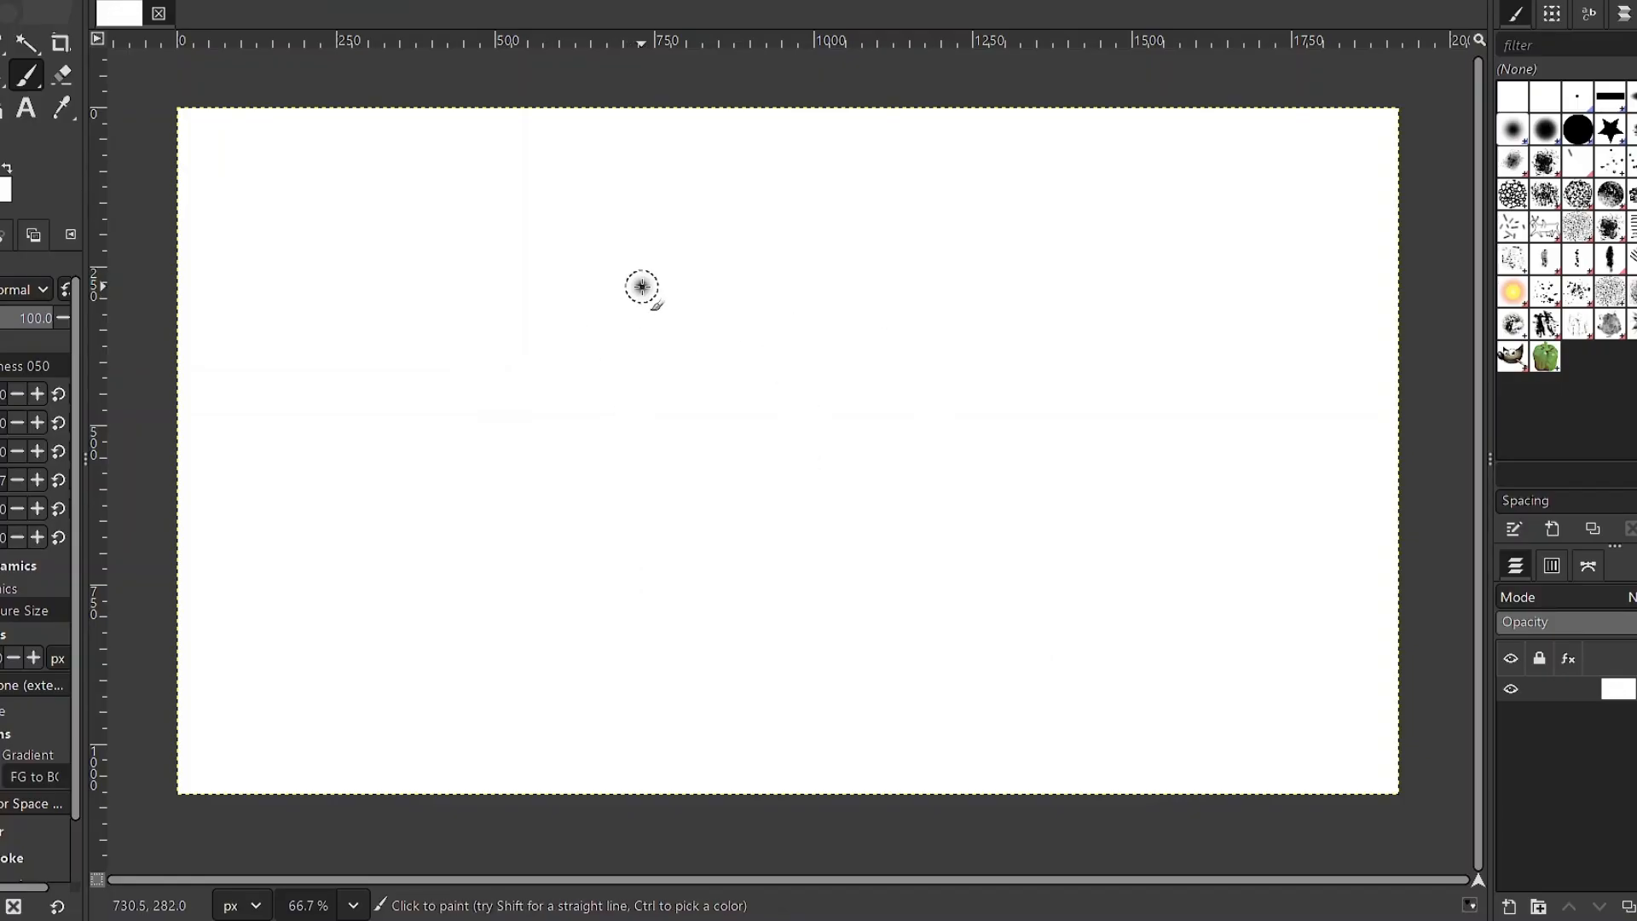
# Step: Paint a freehand black 9 and two more downward strokes beside it on the blank canvas
pyautogui.moveTo(646, 284)
pyautogui.mouseDown()
pyautogui.moveTo(525, 316)
pyautogui.moveTo(609, 295)
pyautogui.moveTo(594, 536)
pyautogui.mouseUp()
pyautogui.moveTo(695, 274); pyautogui.dragTo(683, 516)
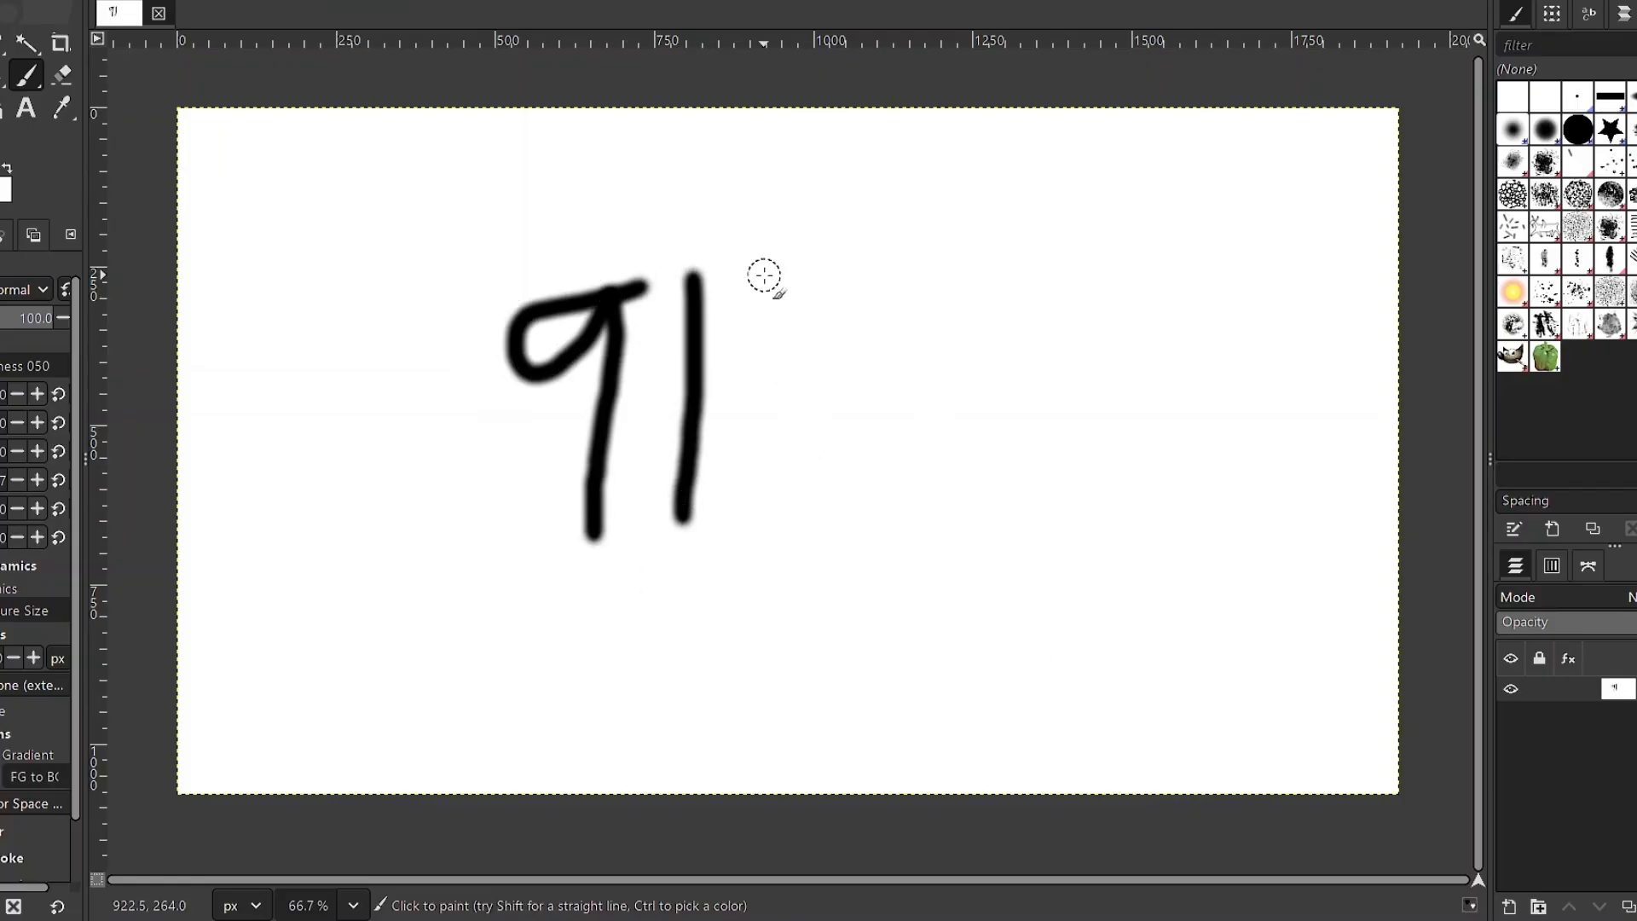
pyautogui.moveTo(765, 294); pyautogui.dragTo(775, 492)
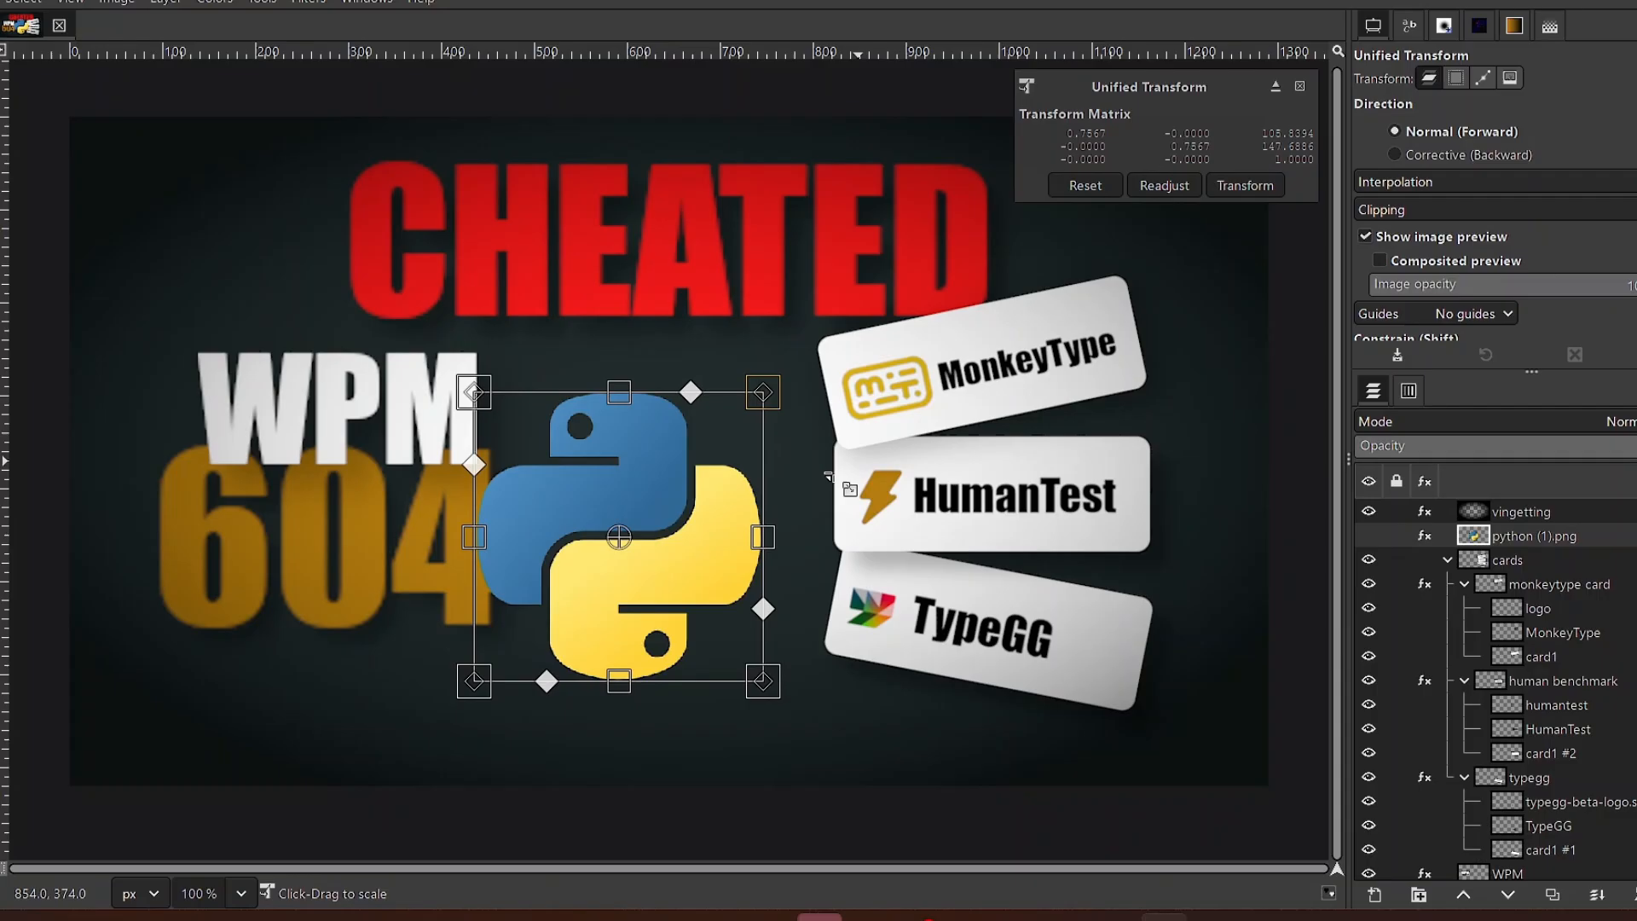
# Step: Shrink the thumbnail's Python logo layer to about 0.124 scale with Unified Transform, apply it, and enlarge the logo again
pyautogui.moveTo(831, 388); pyautogui.dragTo(571, 655)
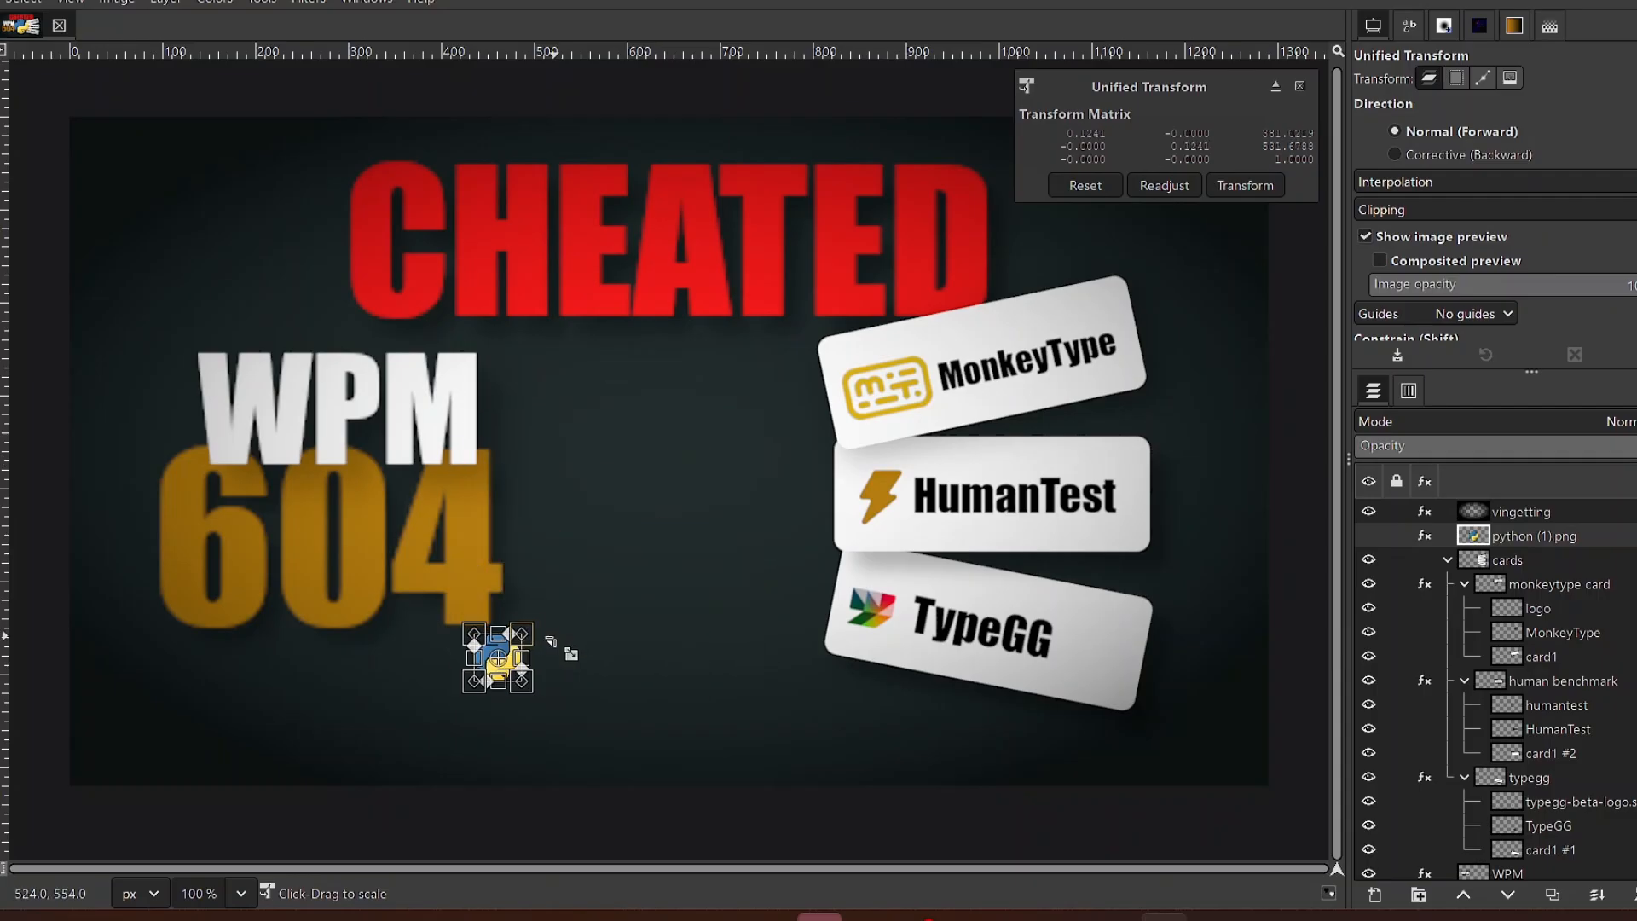
pyautogui.press('Return')
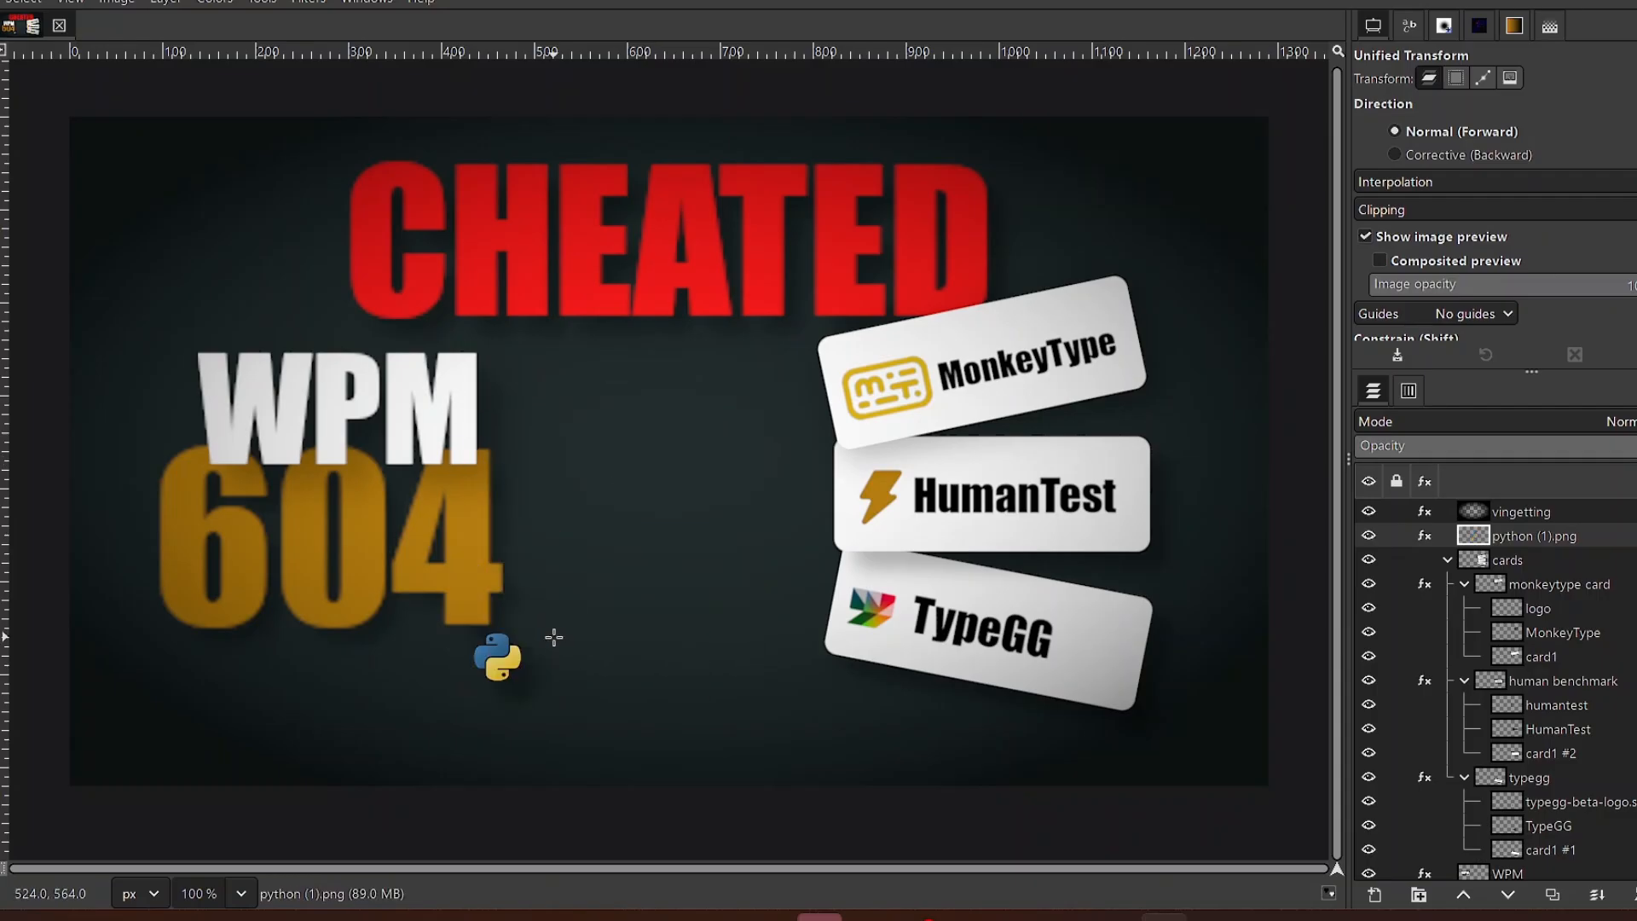
pyautogui.click(497, 657)
pyautogui.moveTo(522, 632); pyautogui.dragTo(1003, 337)
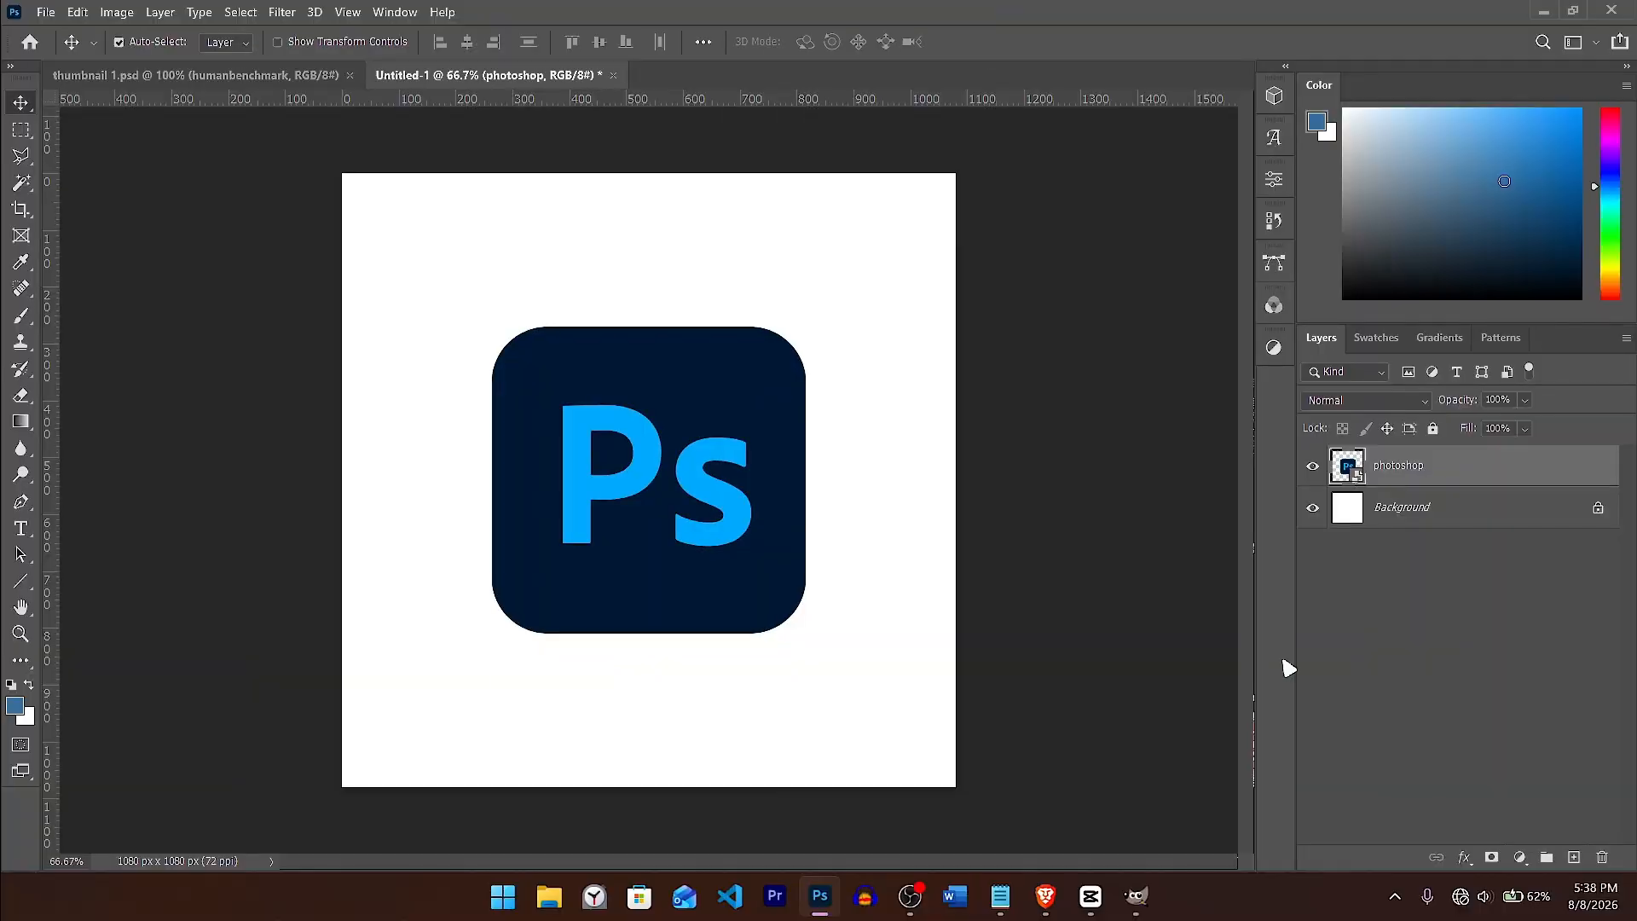
# Step: Switch to Photoshop, add a Brightness/Contrast adjustment layer above the photoshop layer, and reopen the list of adjustment types
pyautogui.click(1519, 857)
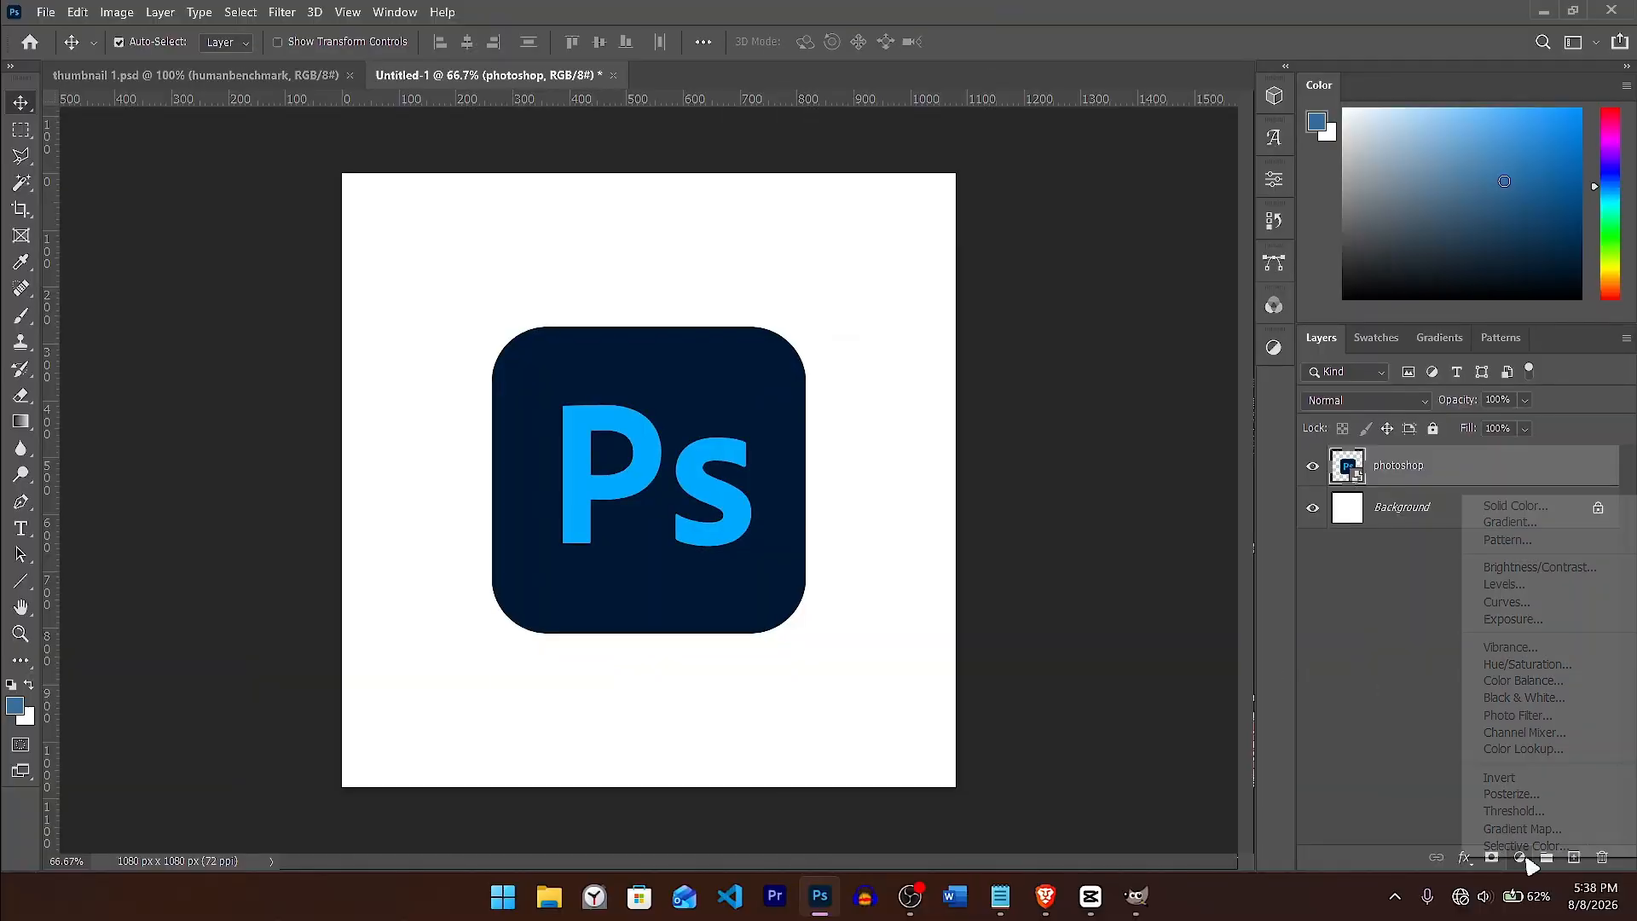
pyautogui.click(1508, 566)
pyautogui.click(1430, 716)
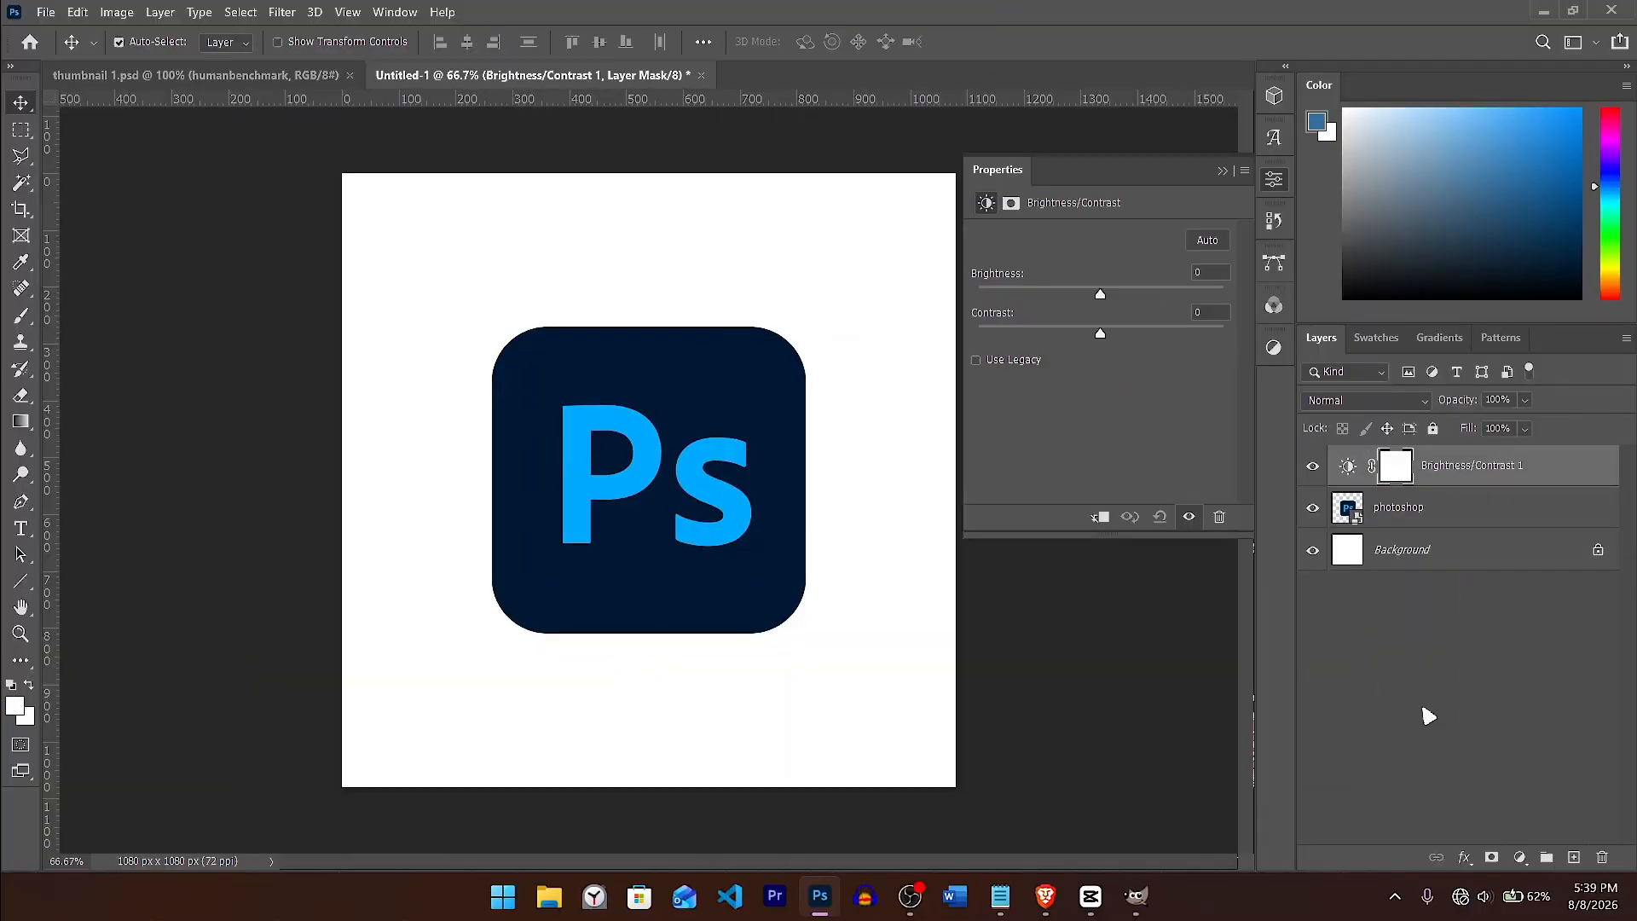
pyautogui.click(1520, 857)
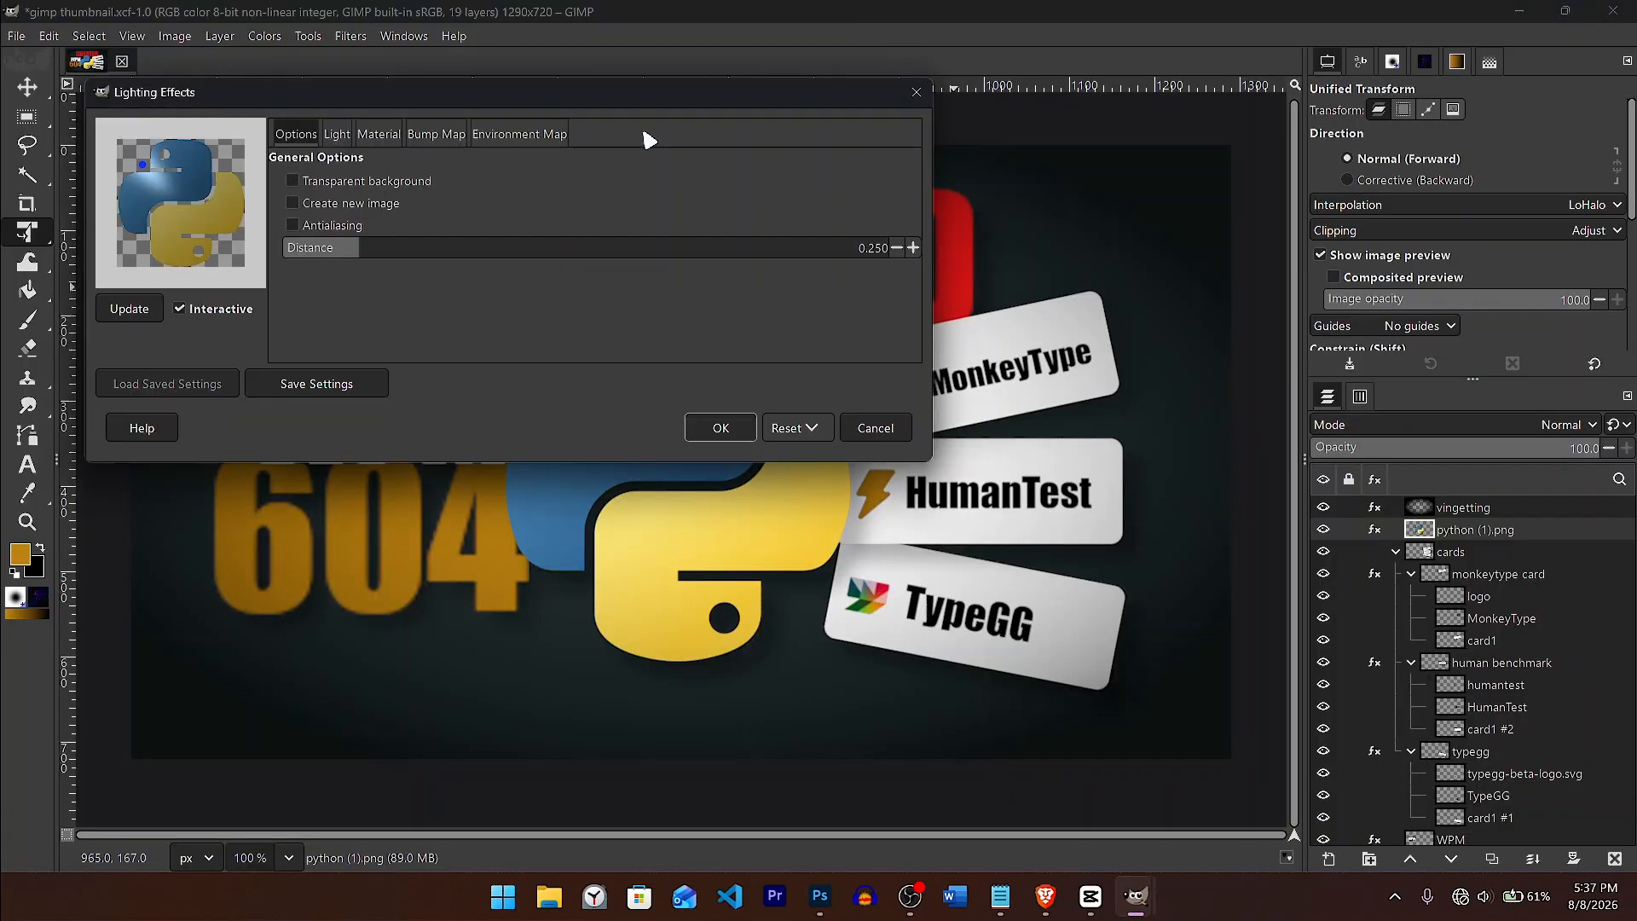
# Step: Switch to GIMP and move the Lighting Effects dialog aside to uncover the Python logo
pyautogui.moveTo(576, 96); pyautogui.dragTo(1272, 65)
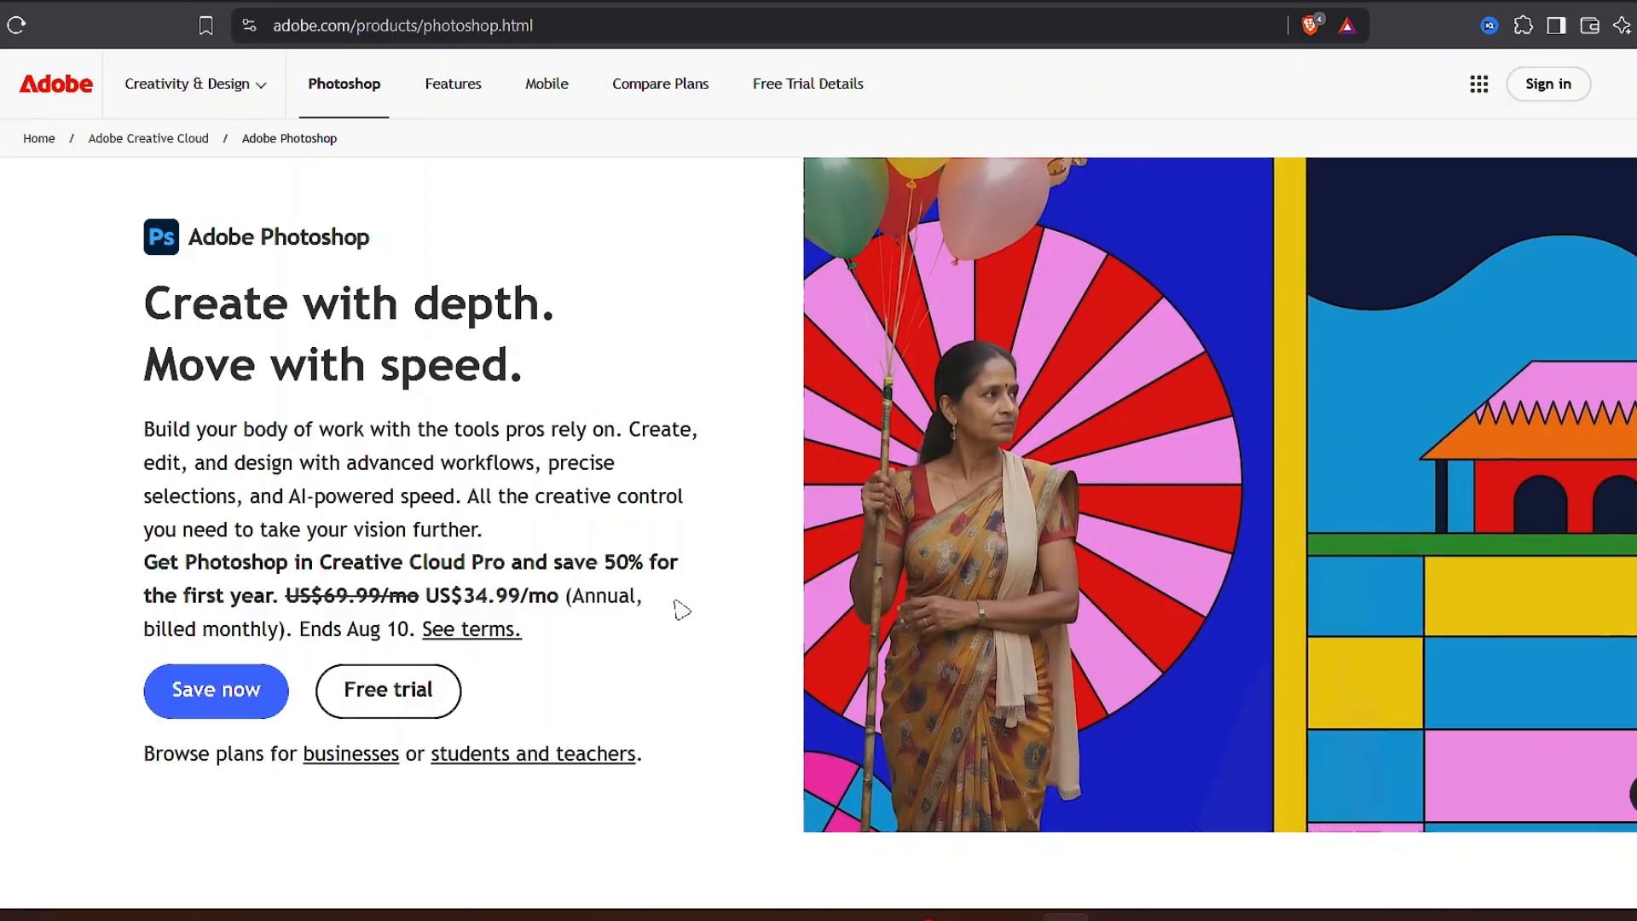
# Step: Switch to the browser and look through the features on Adobe's Photoshop product page
pyautogui.scroll(-8, 682, 610)
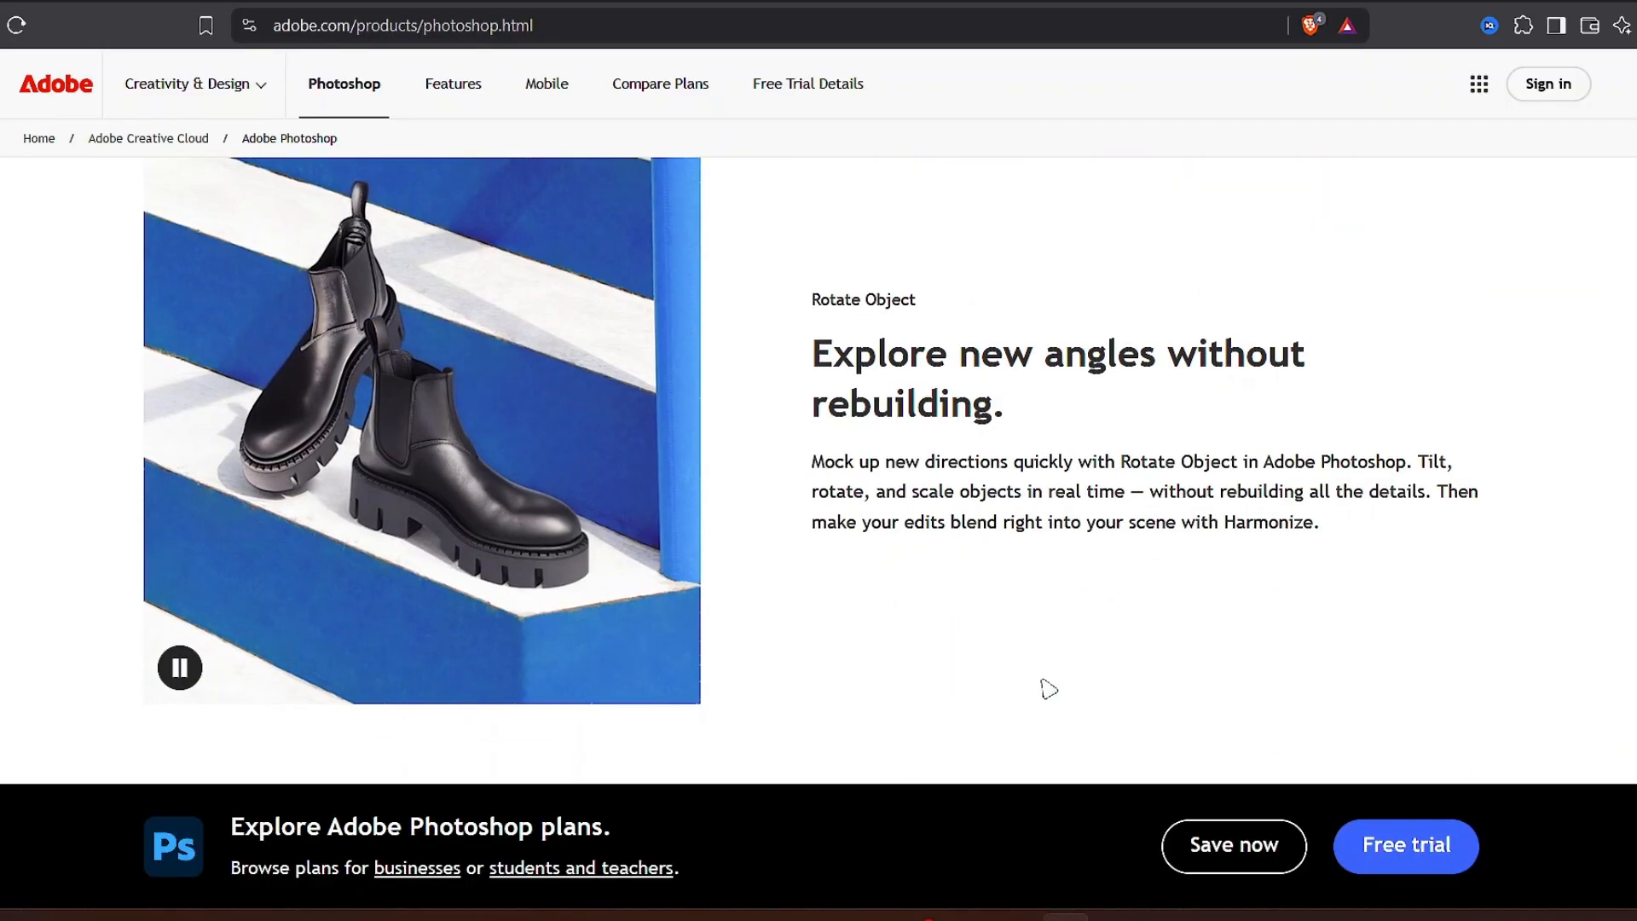